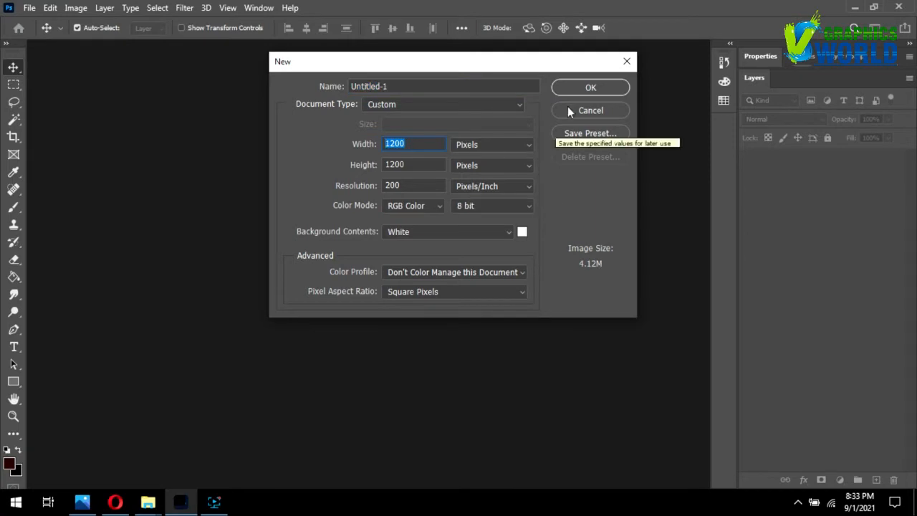
Create a 1200 × 1200 pixel RGB document at 200 pixels/inch with a white background and add an empty layer.
click(585, 88)
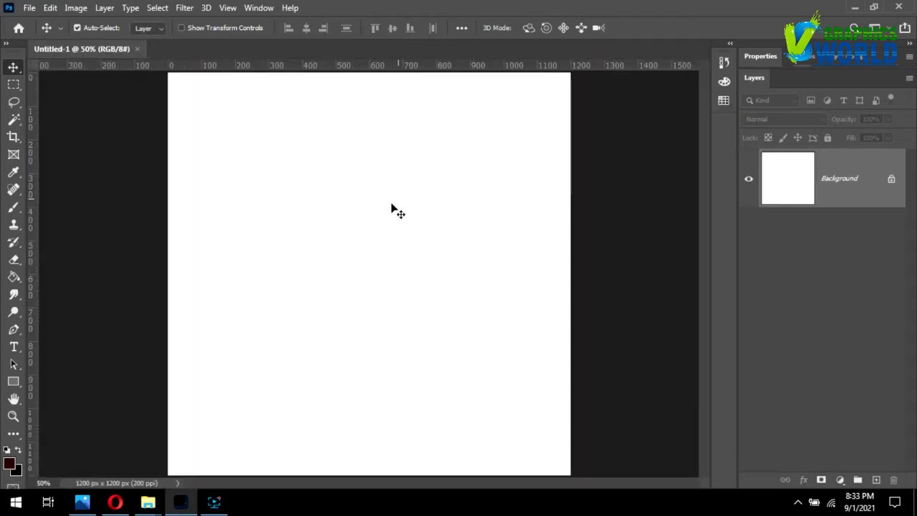
alt+scroll(325, 237, down, 2)
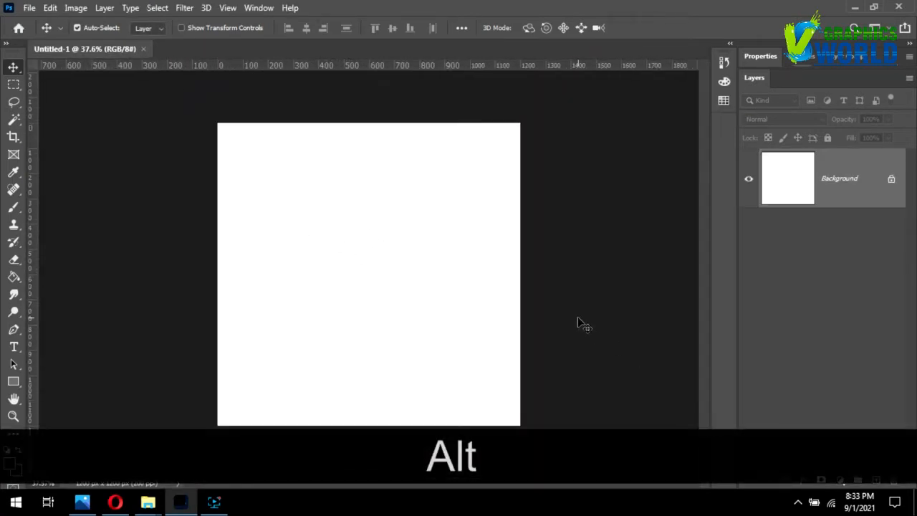
click(875, 479)
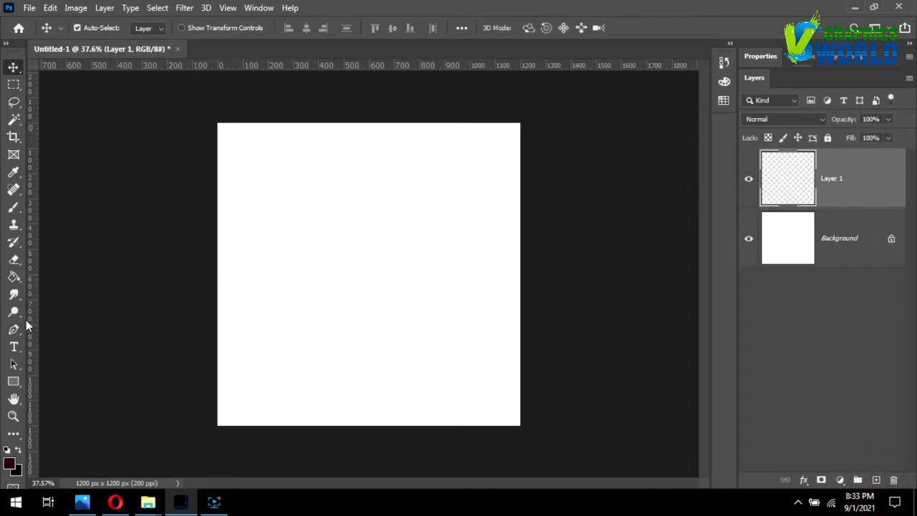
Fill the new layer with very dark maroon #290401 using the Paint Bucket.
click(16, 281)
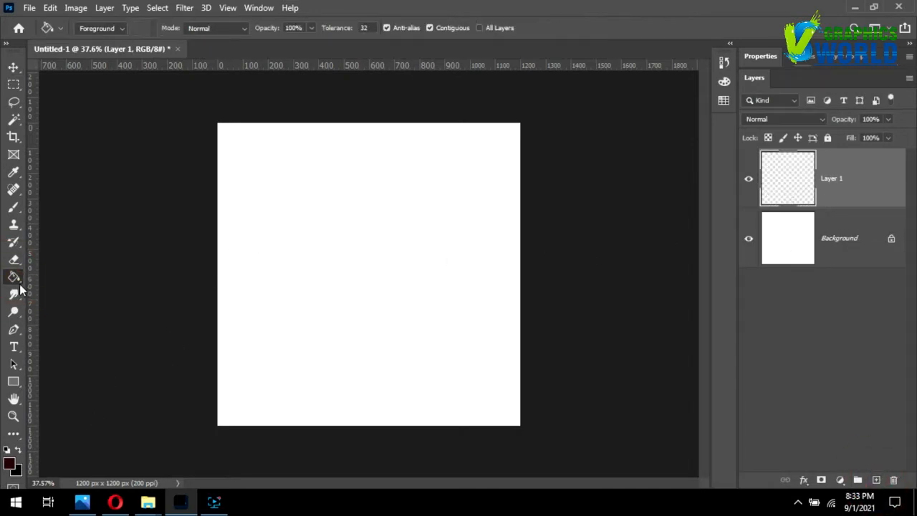
click(12, 464)
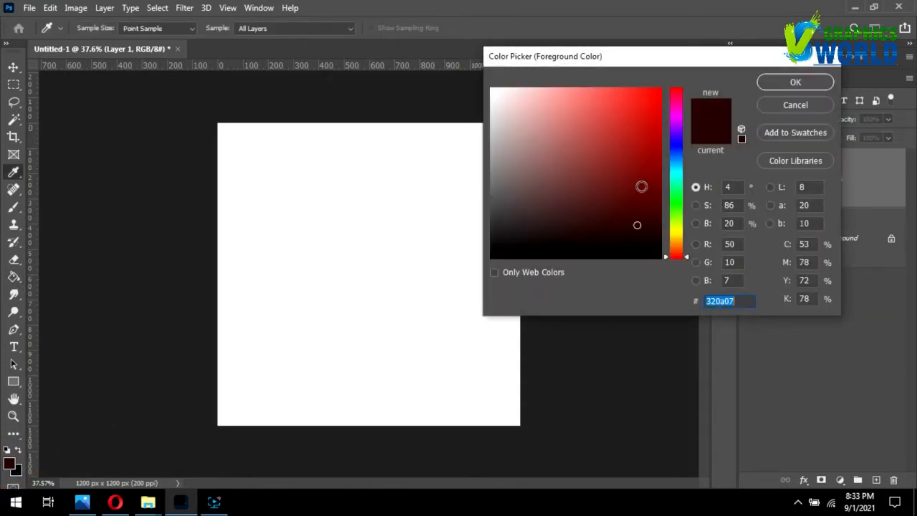
drag(647, 221, 655, 232)
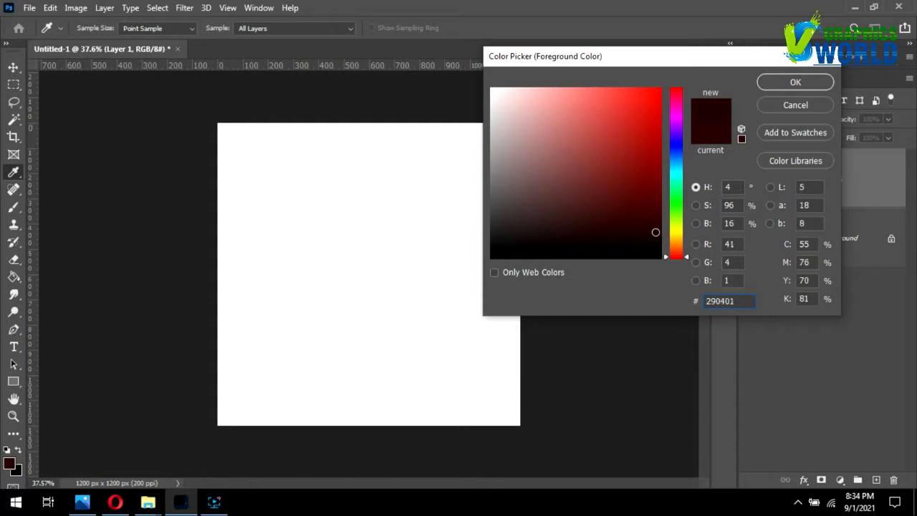
click(788, 82)
click(406, 281)
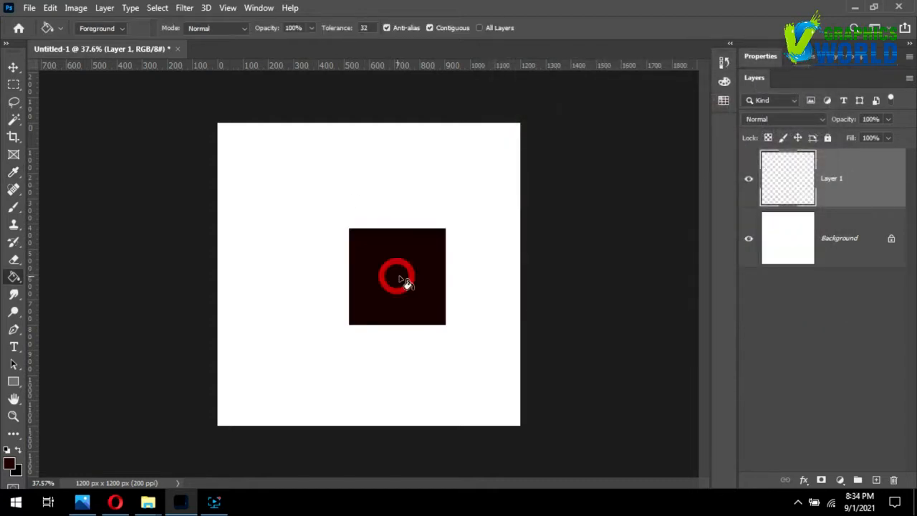
click(13, 66)
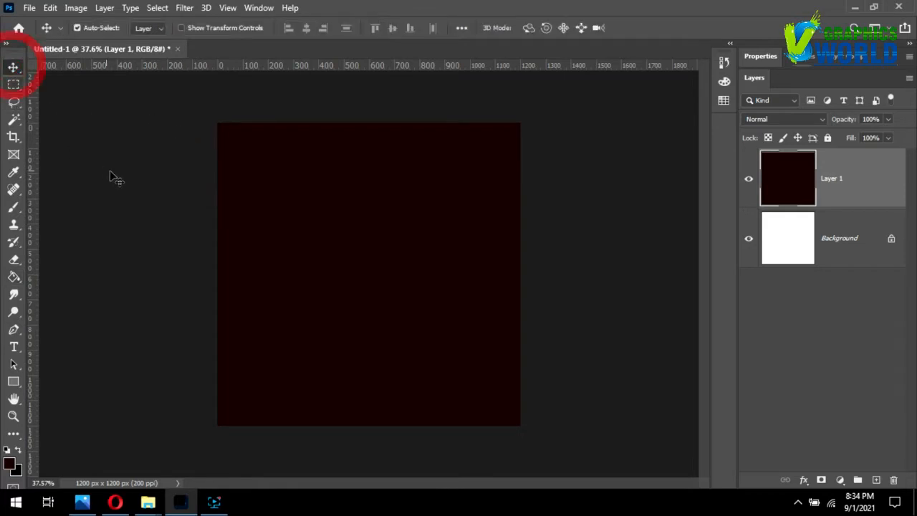
click(108, 174)
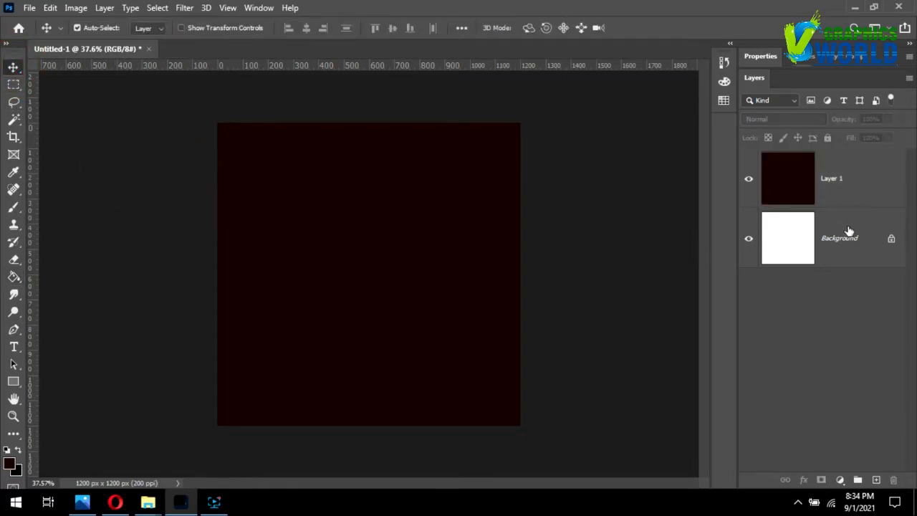
Add an empty layer above the dark maroon layer and set the foreground colour to dark red #6a110a.
click(850, 191)
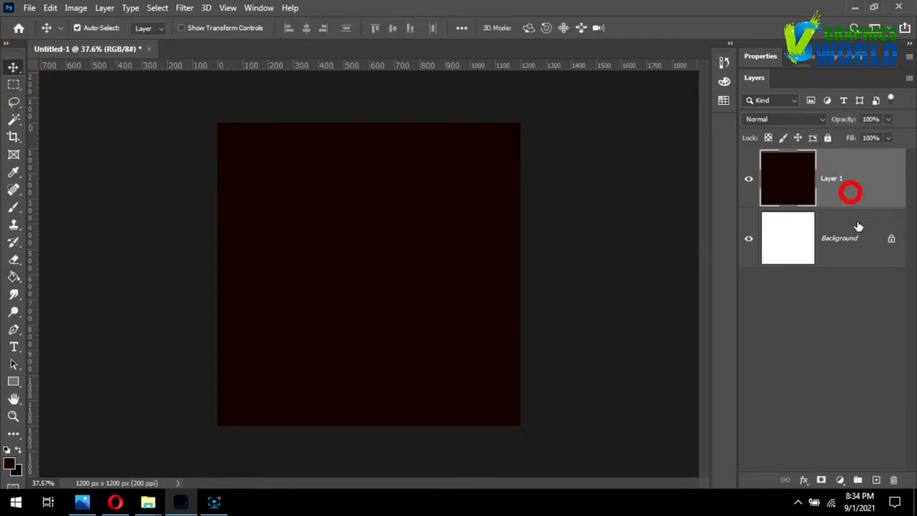
click(876, 480)
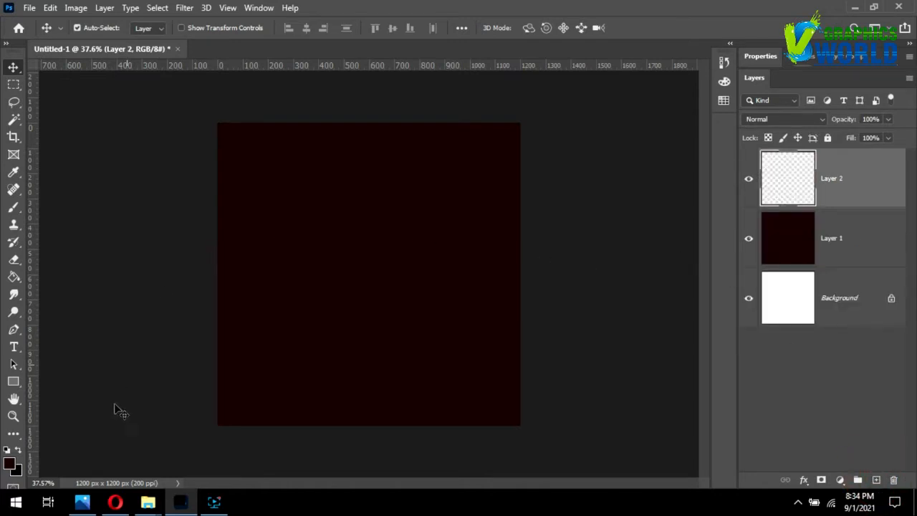
click(10, 467)
click(648, 188)
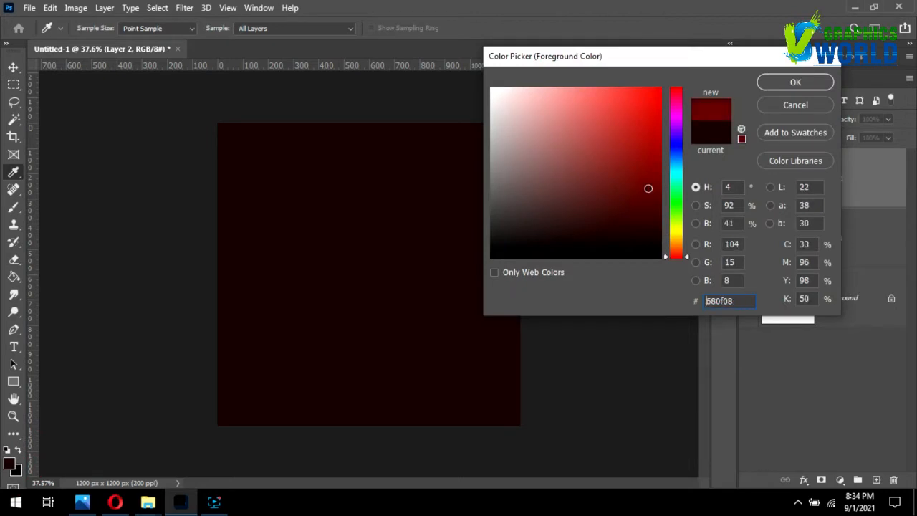
drag(648, 189, 644, 188)
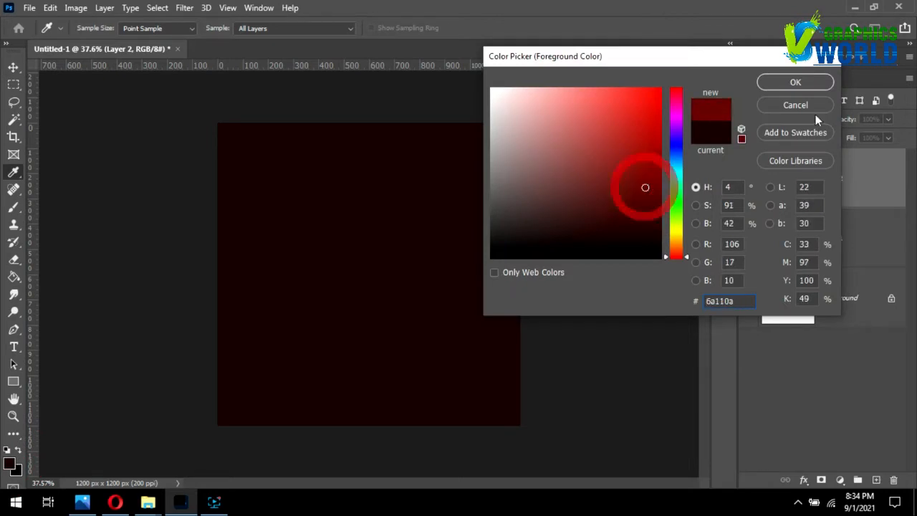
click(787, 83)
click(606, 131)
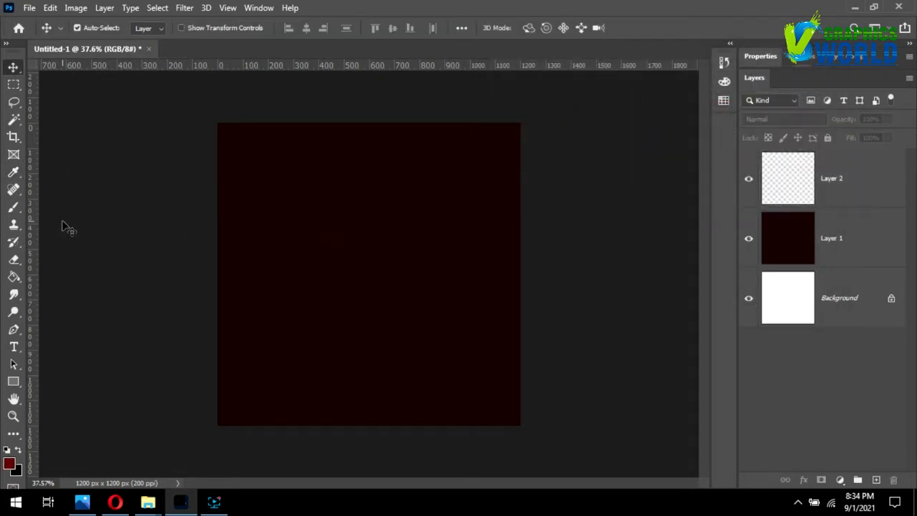
Choose the 2490 brush from the 8_sun_brushes set for Layer 2 and reduce its size to 2300 px.
key(b)
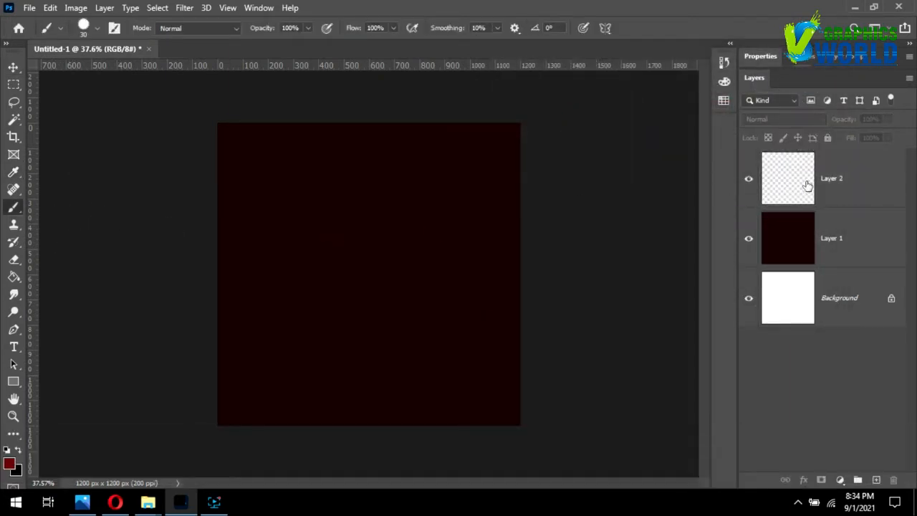
click(806, 184)
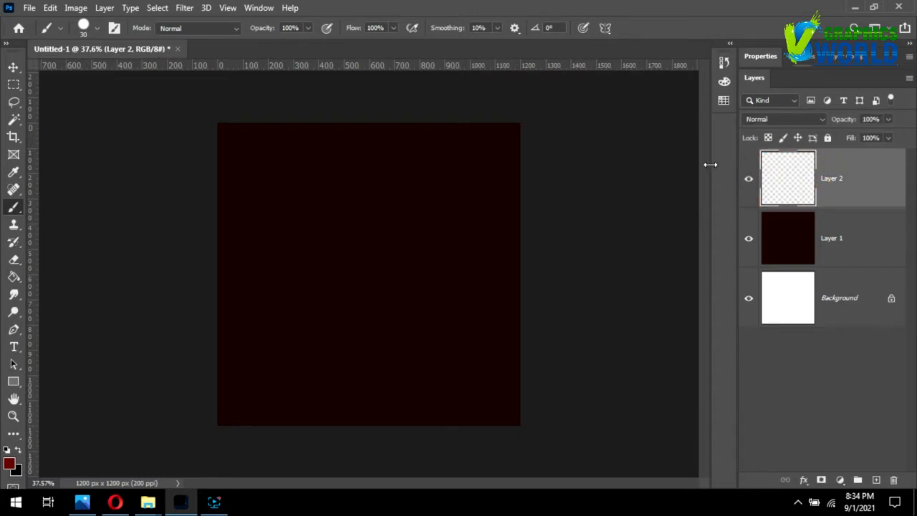
click(95, 26)
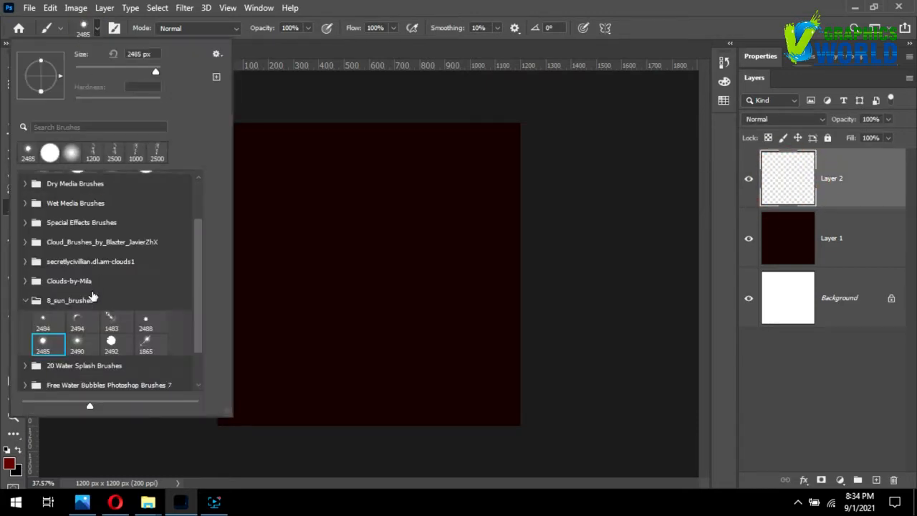
click(79, 344)
double_click(79, 344)
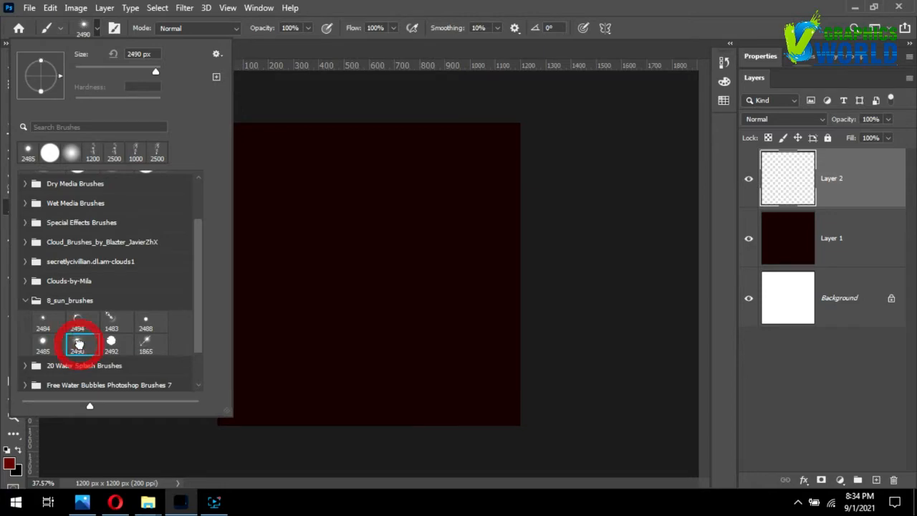
key(bracketleft)
key(bracketleft)
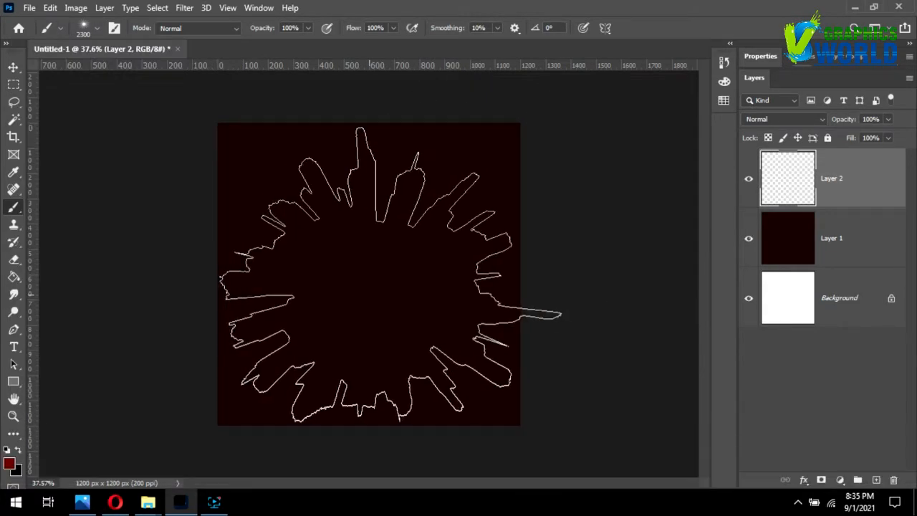
Stamp the dark red sunburst twice at the centre of the canvas on Layer 2.
click(365, 270)
click(365, 287)
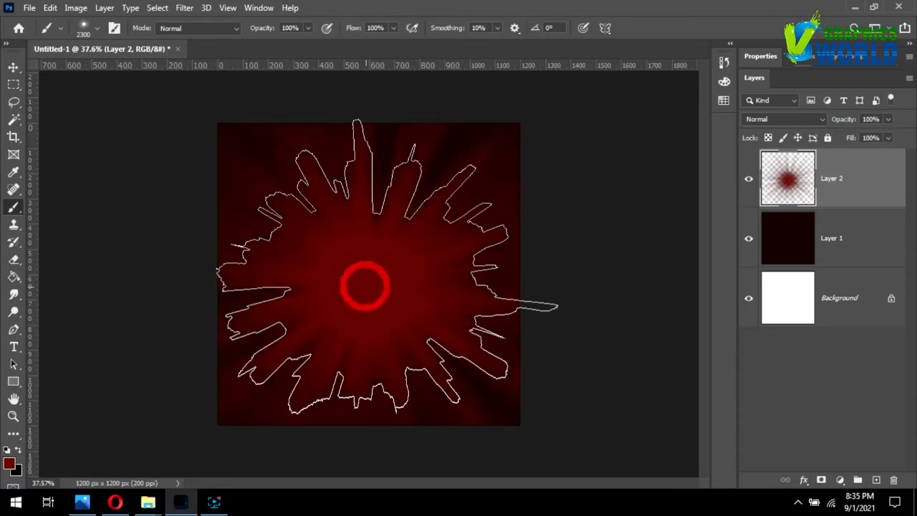
click(12, 66)
click(113, 179)
click(350, 285)
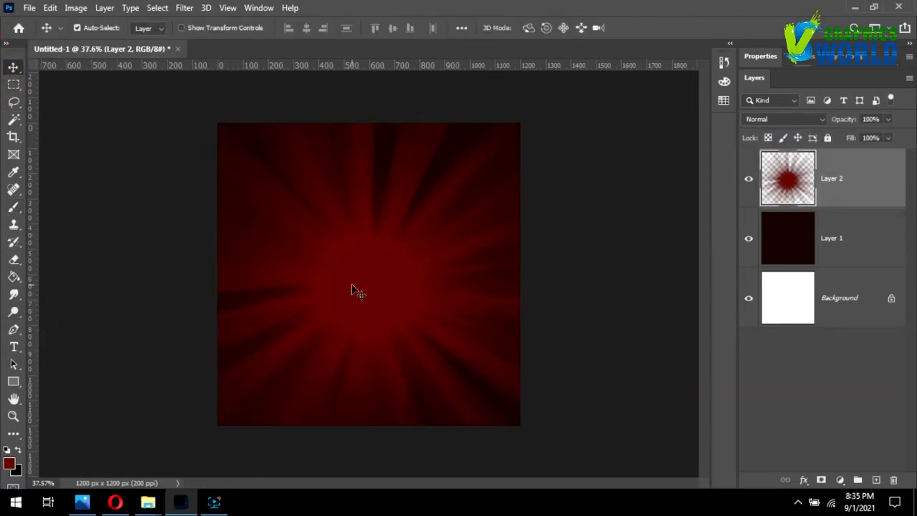
Set the sunburst layer's blend mode to Linear Dodge (Add) and its fill to 52%.
click(792, 120)
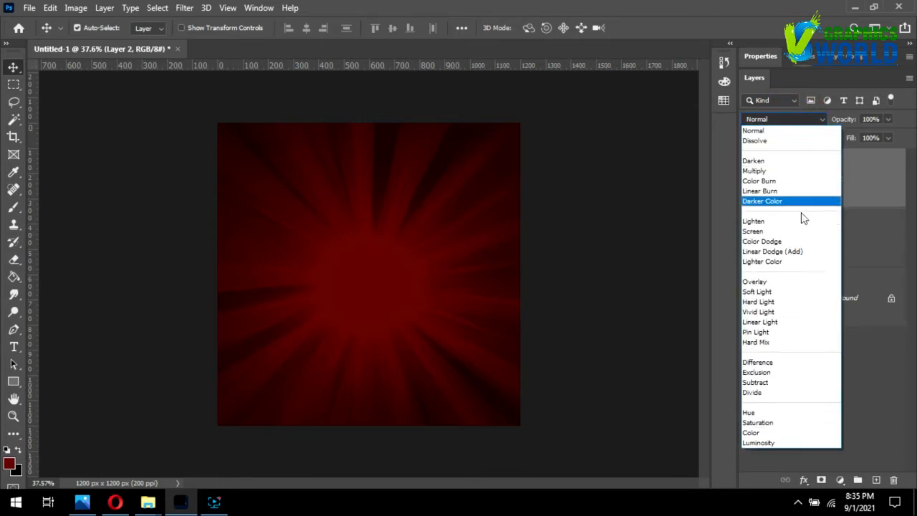
click(797, 251)
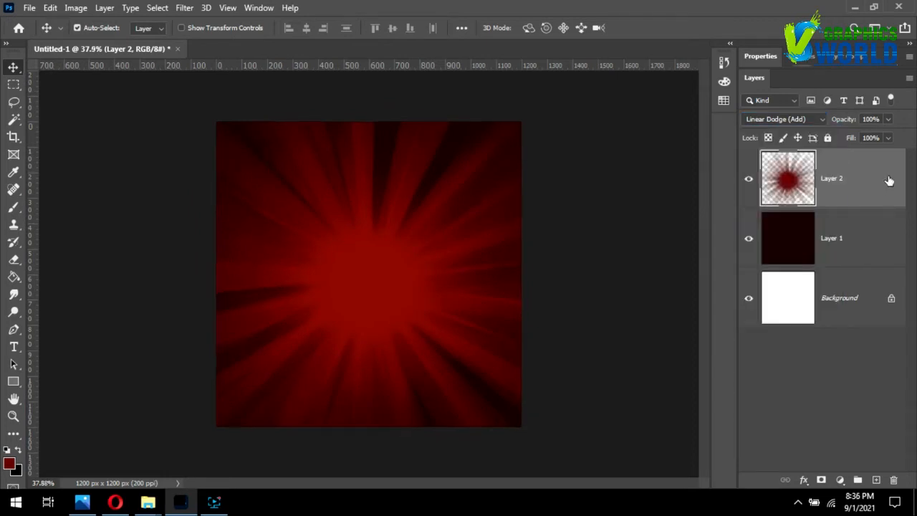
click(888, 138)
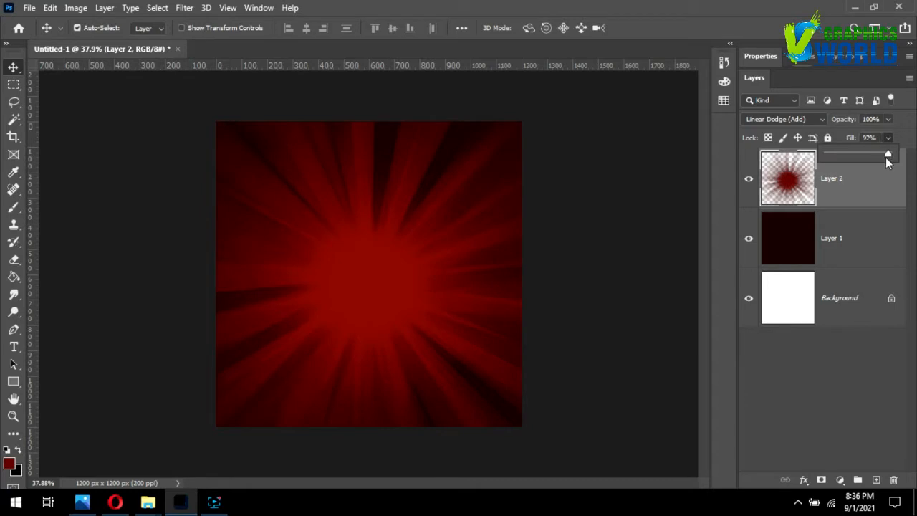
drag(862, 162, 855, 156)
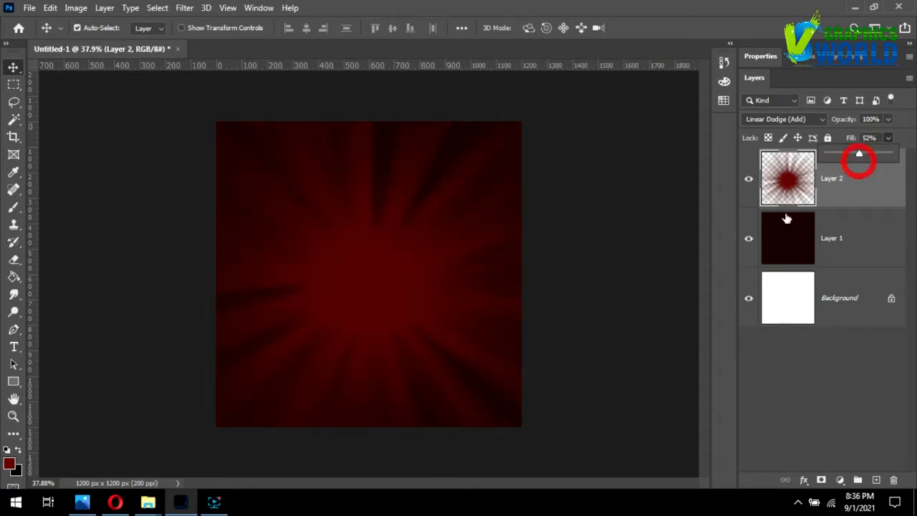
click(562, 252)
click(96, 286)
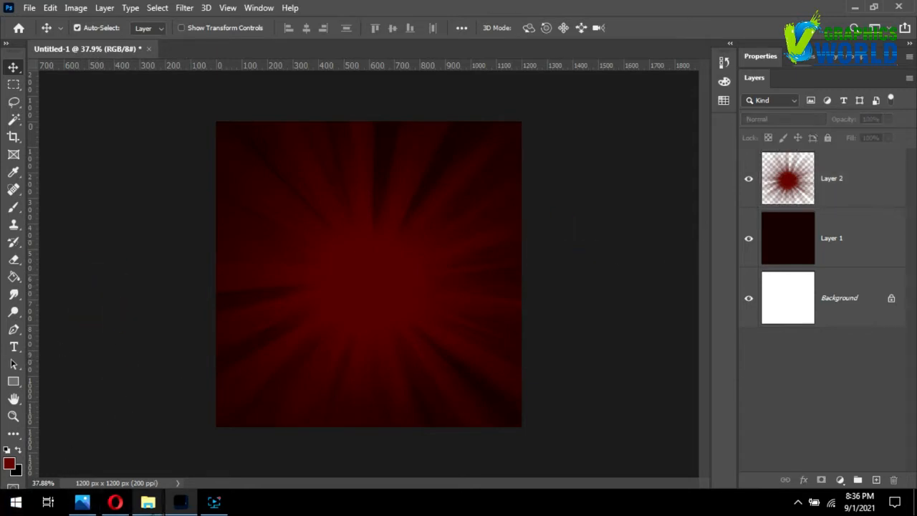
Place the burger image from the burger folder into the document, scale it down and position it at the canvas centre.
mouse_move(148, 501)
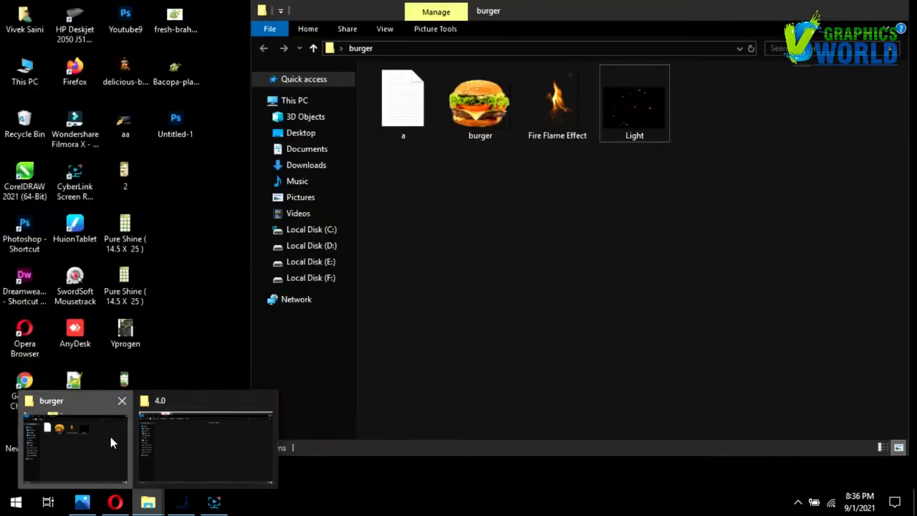
click(110, 436)
click(474, 119)
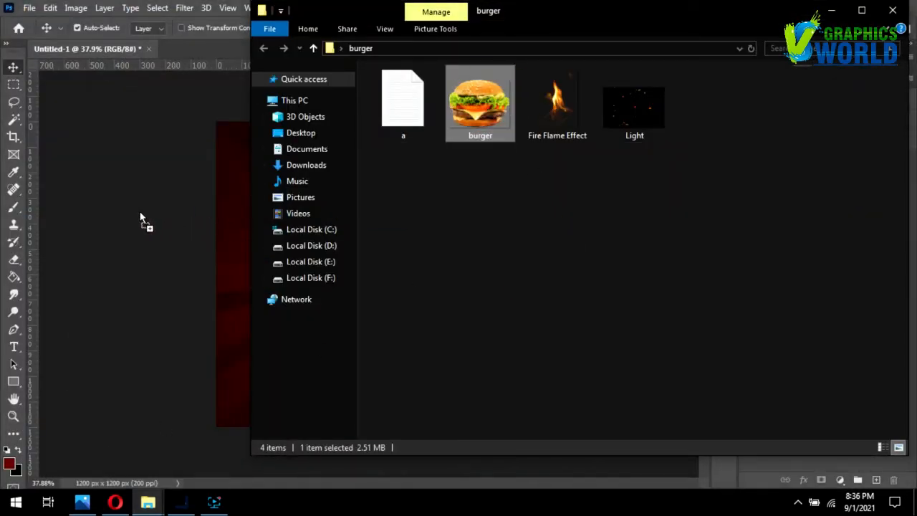
drag(141, 219, 150, 286)
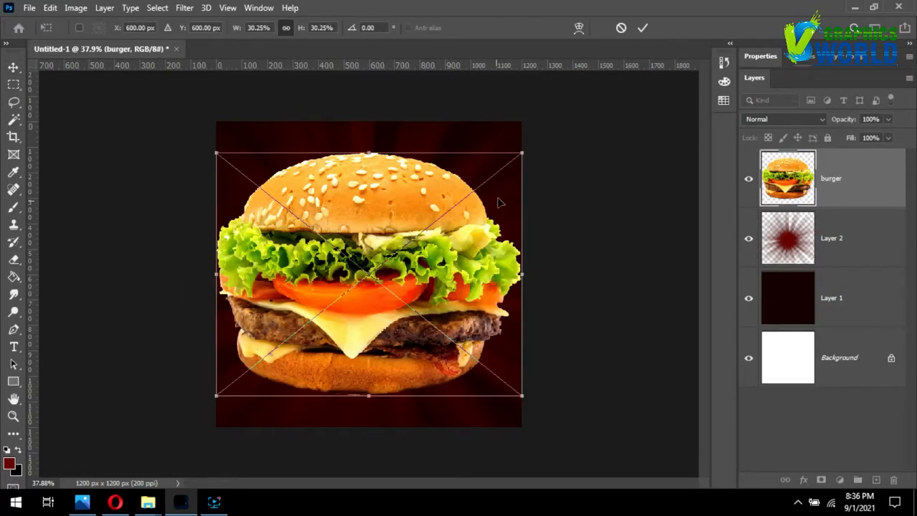
drag(521, 153, 462, 200)
drag(364, 266, 408, 262)
key(Return)
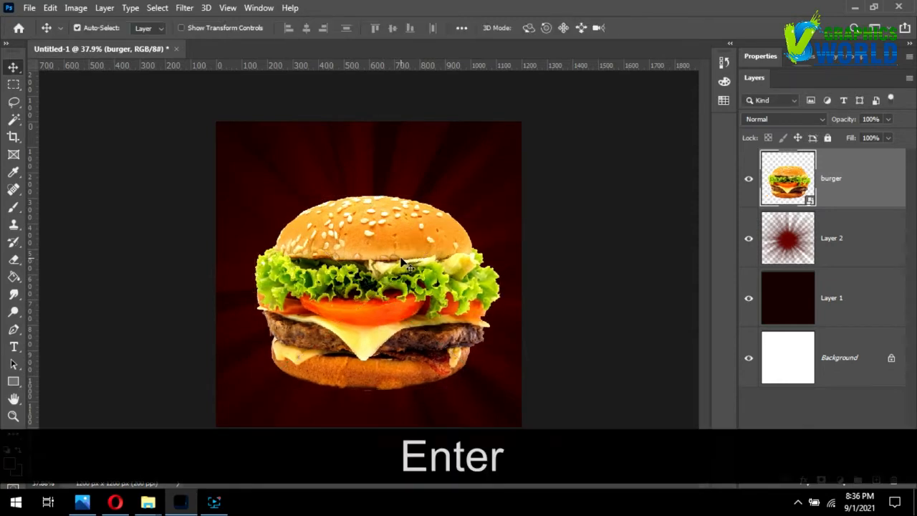
Apply Levels to the burger with input black point 44 and white point 253, and save the document.
key(ctrl+l)
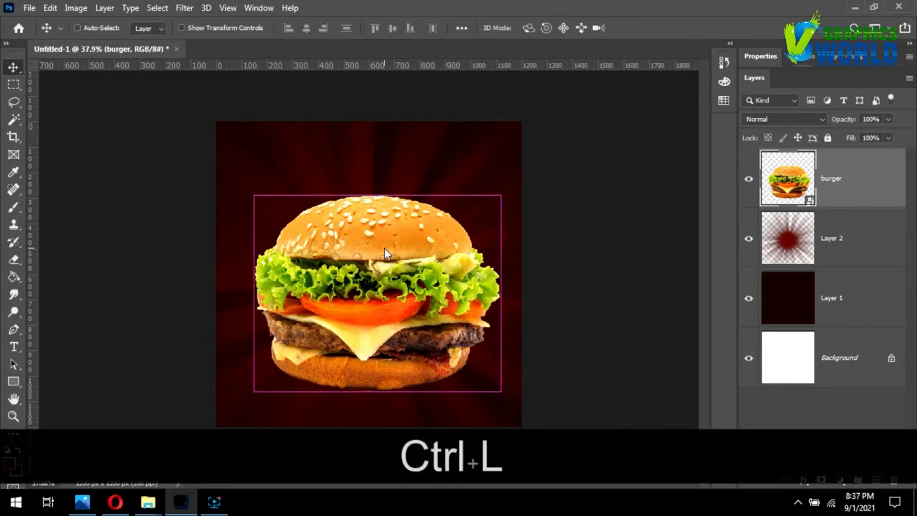
drag(427, 72, 593, 81)
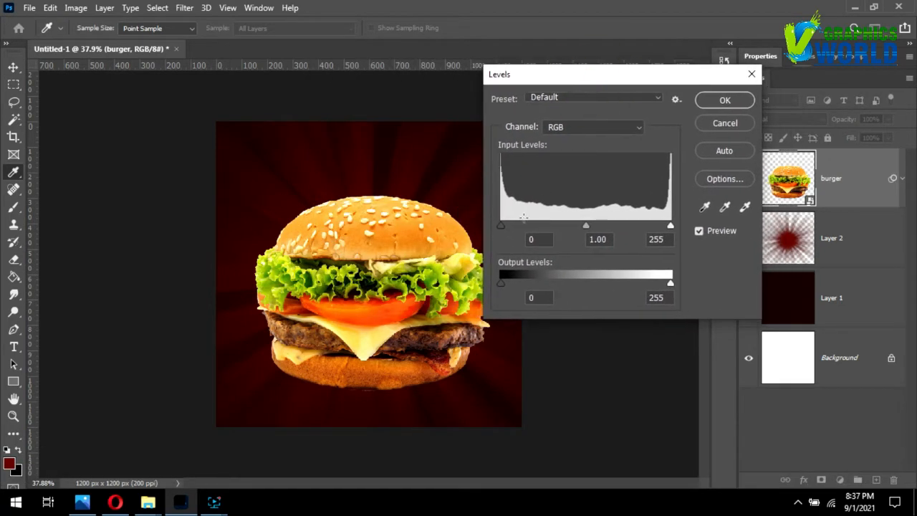
drag(501, 226, 530, 227)
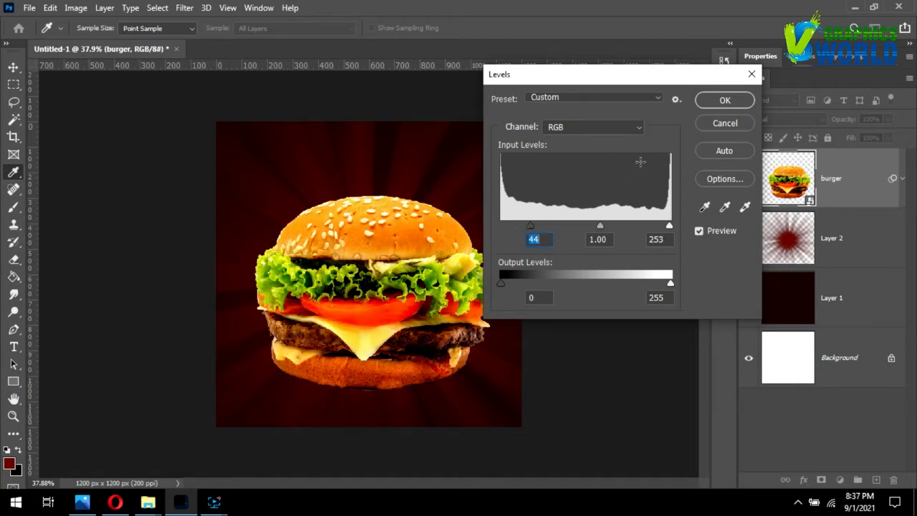
click(713, 99)
click(594, 218)
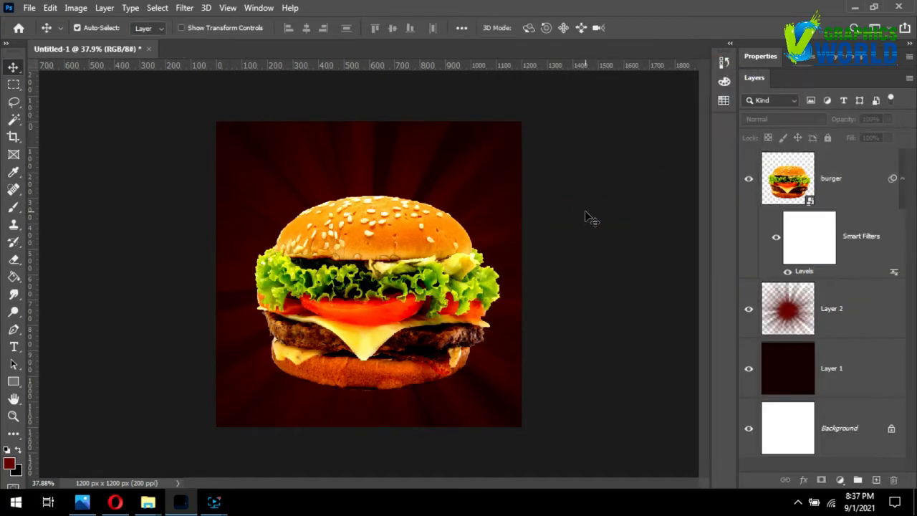
key(ctrl+s)
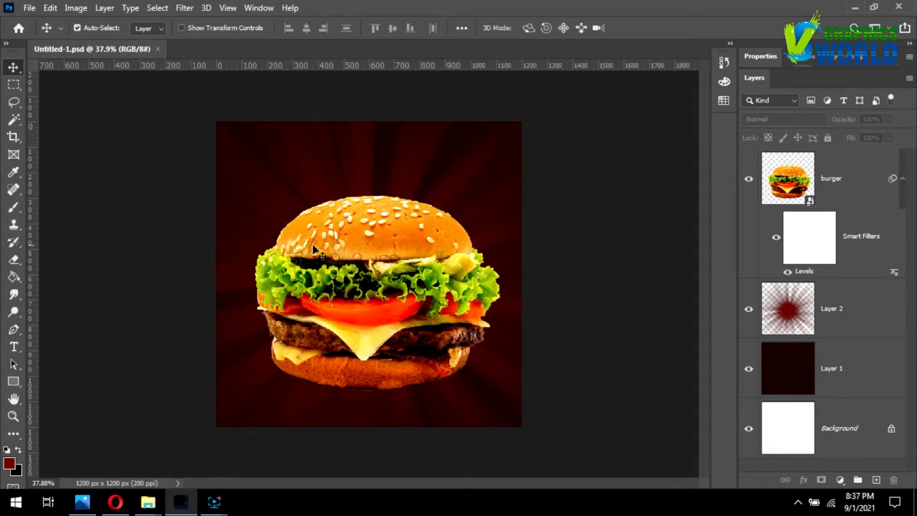
Open the text file a from the burger folder in Notepad, copy the word Logo and return to Photoshop.
click(161, 502)
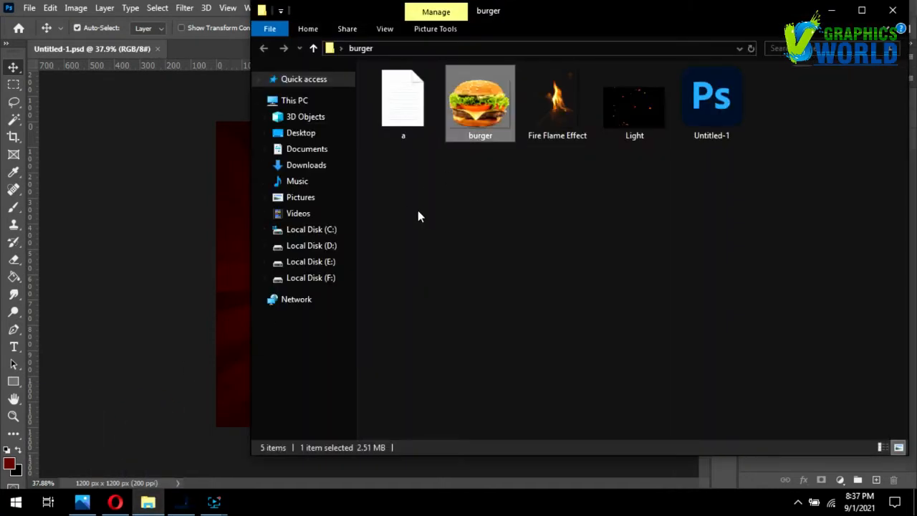
click(385, 114)
double_click(385, 115)
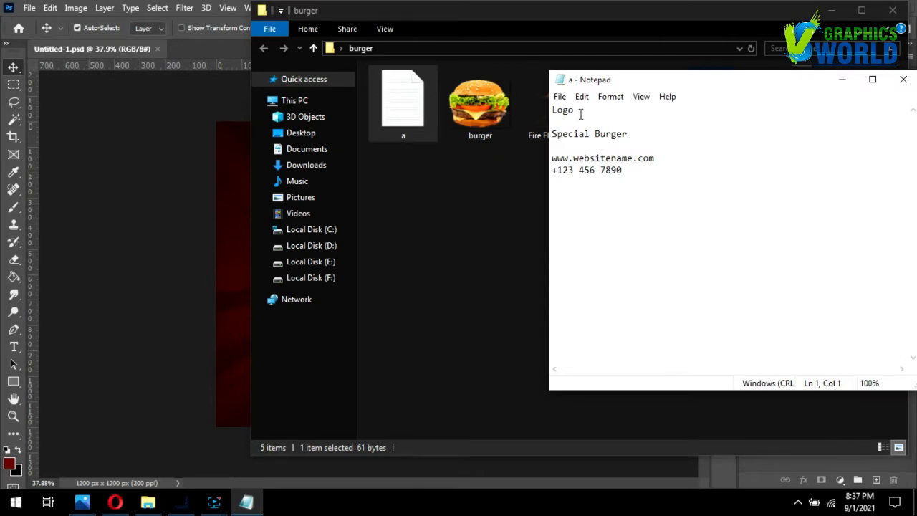
drag(580, 112, 550, 112)
key(ctrl+c)
click(126, 178)
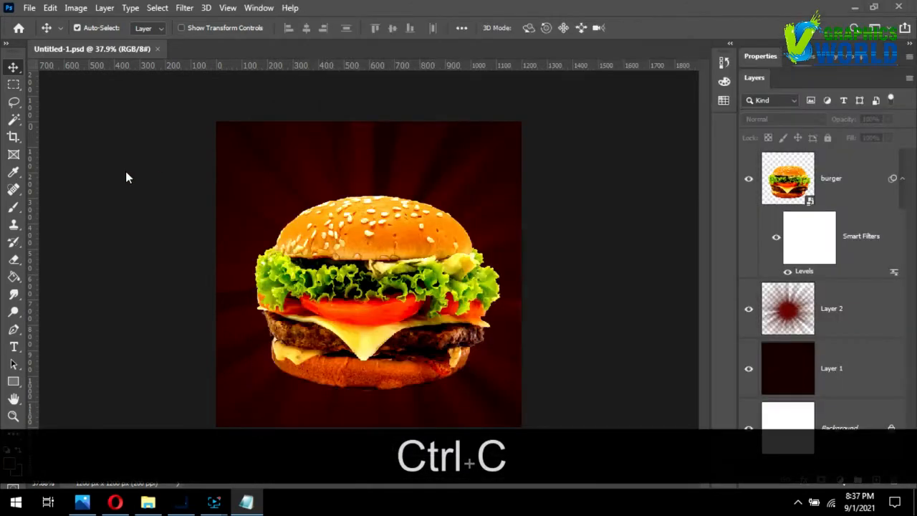
Paste the copied word Logo as a new text layer at the canvas's upper-left corner and select all its characters.
click(13, 348)
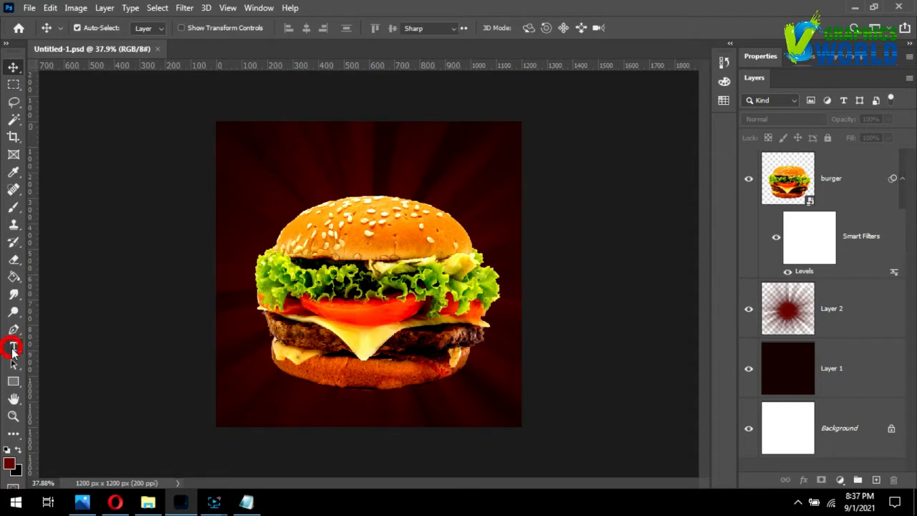
click(238, 152)
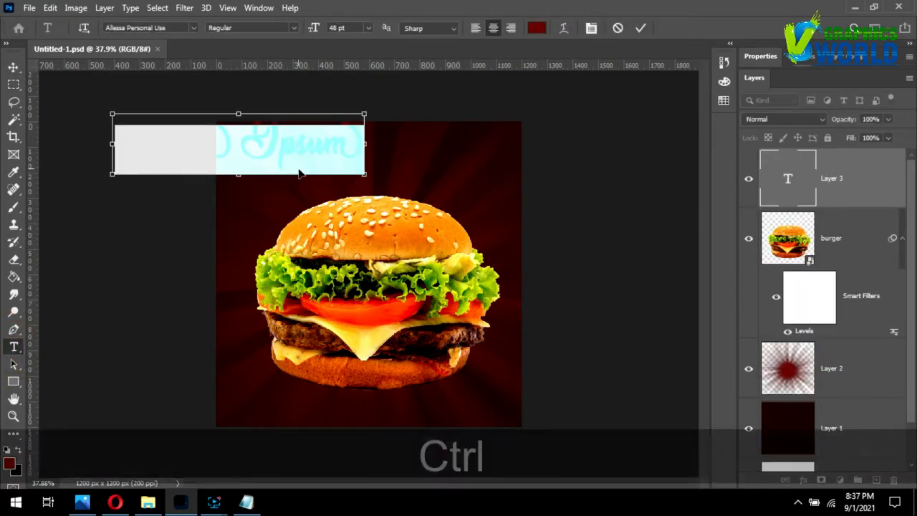
key(ctrl+v)
key(ctrl+a)
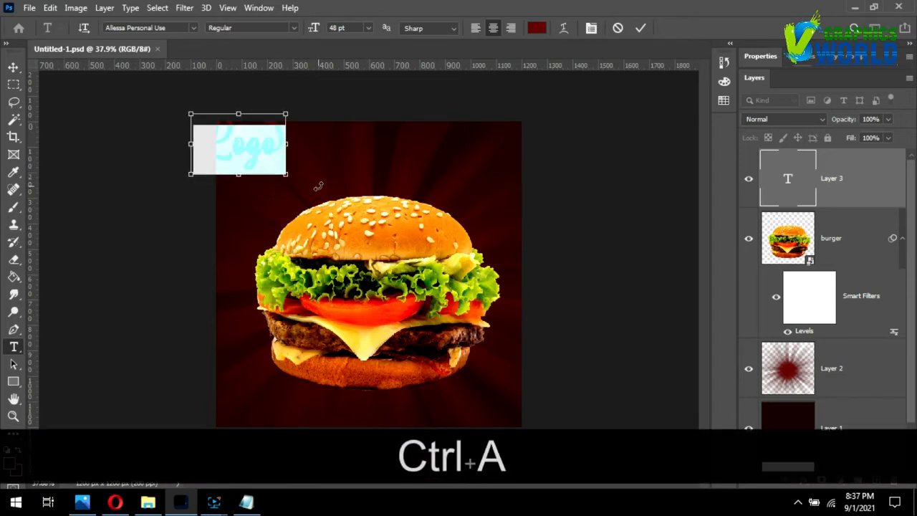
Colour the Logo text white (ffffff) and move it fully inside the canvas's upper-left corner.
click(538, 28)
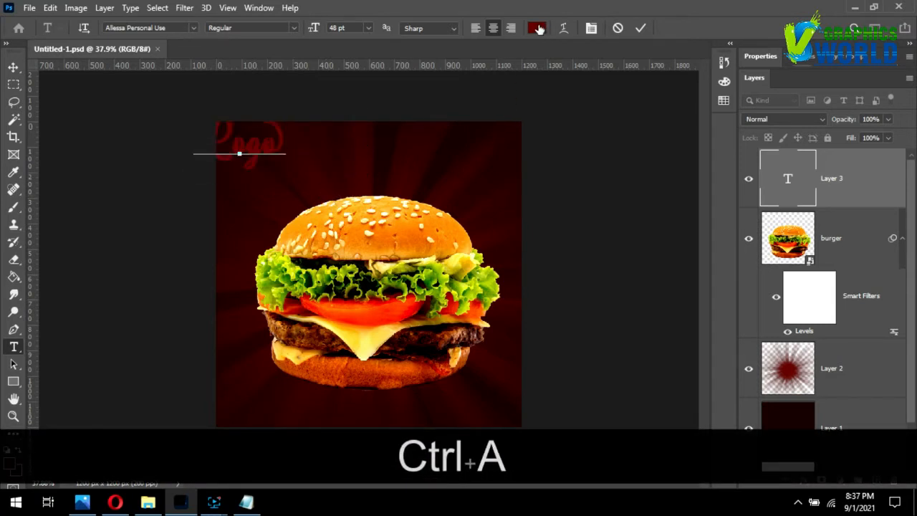
text(ffffff)
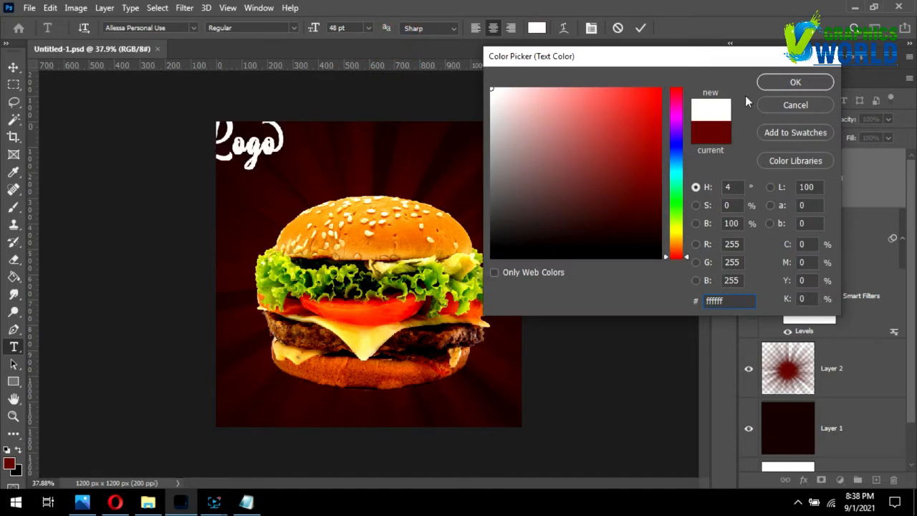
click(774, 86)
click(13, 67)
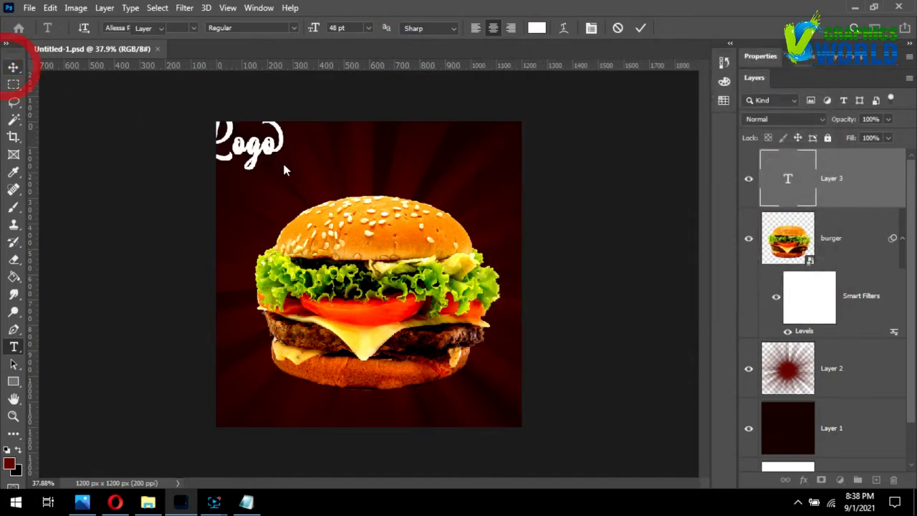
drag(260, 151, 287, 163)
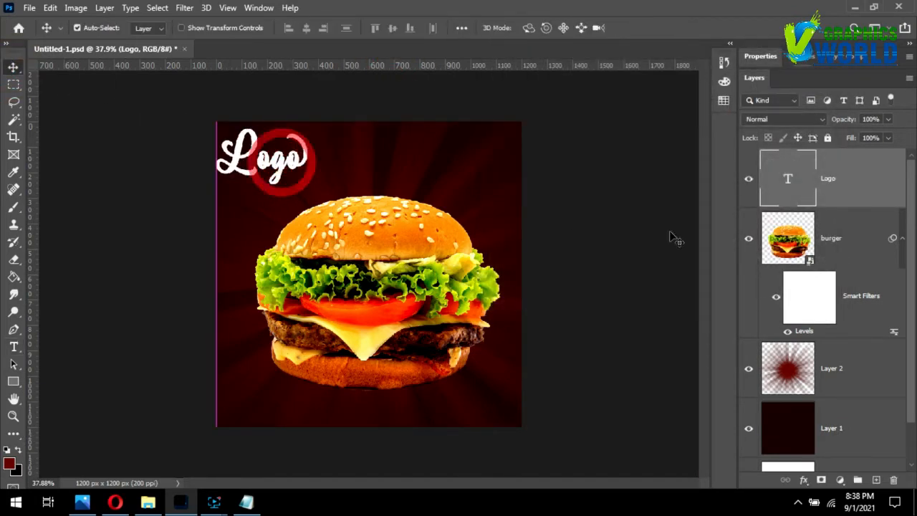
Change the Logo text's font to AdobeGaramond and move the text slightly up and left towards the canvas corner.
double_click(788, 179)
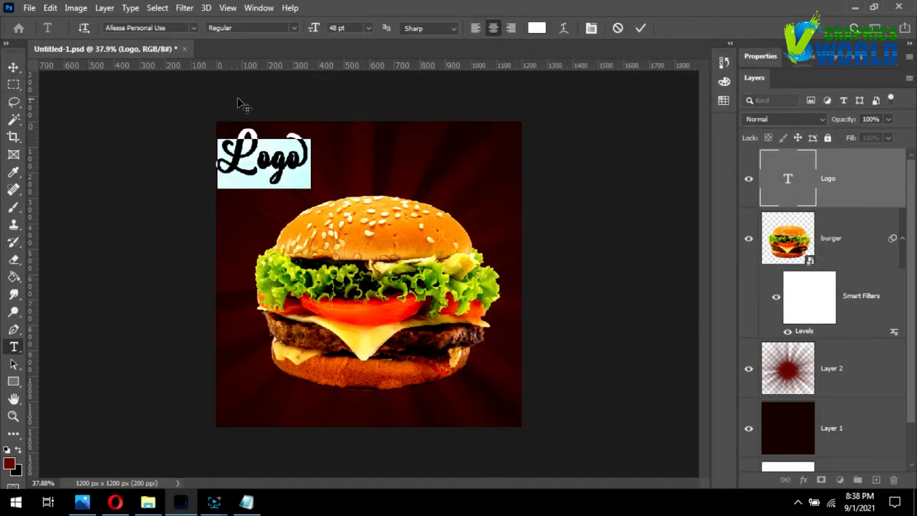
click(192, 29)
key(Up)
key(Up)
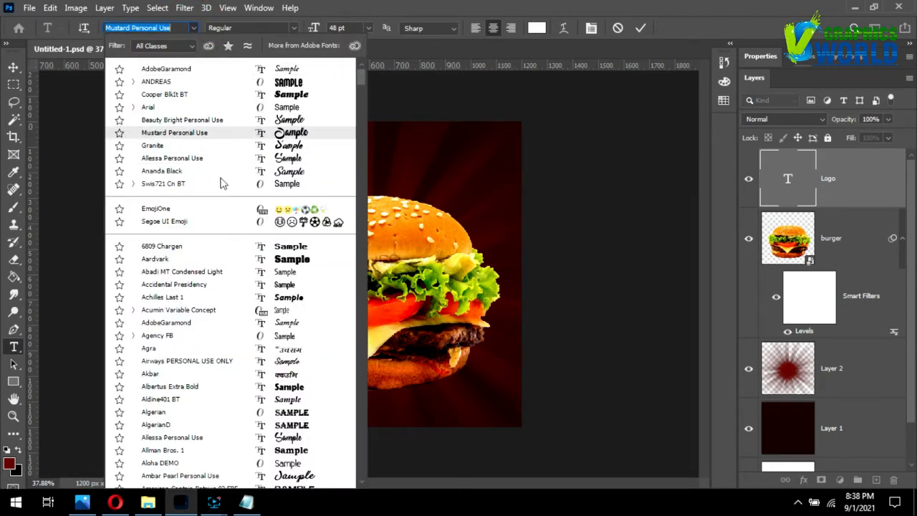
key(Down)
key(Down)
key(Down)
key(Down)
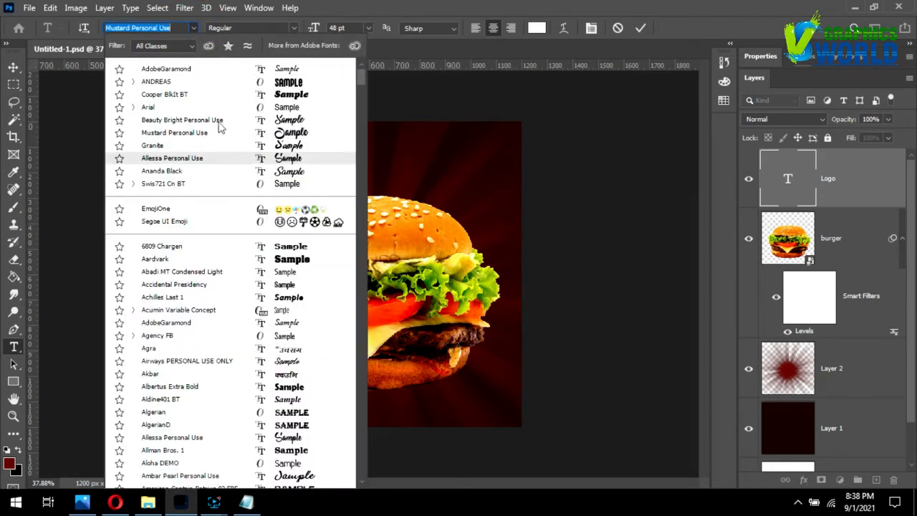
click(247, 69)
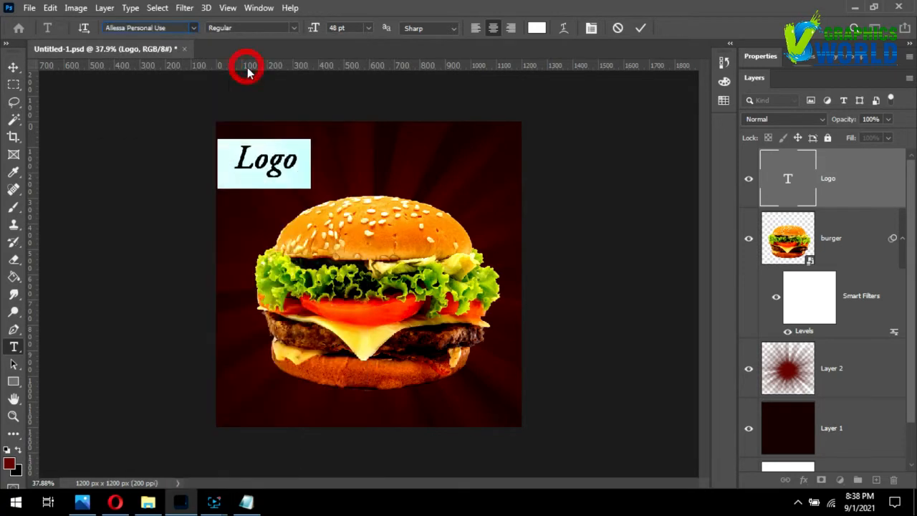
click(13, 67)
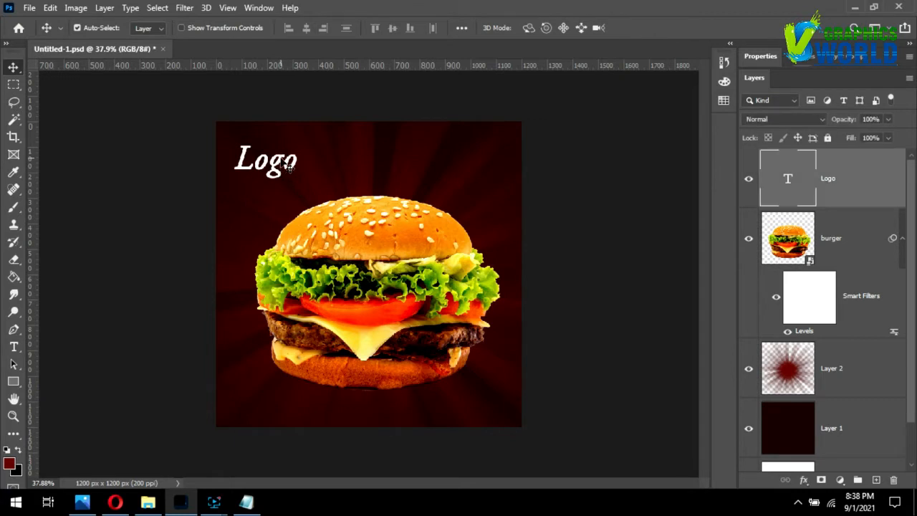
drag(289, 166, 232, 146)
Colour only the letter L of the Logo text yellow (ffc600) and save the document.
double_click(787, 178)
click(537, 29)
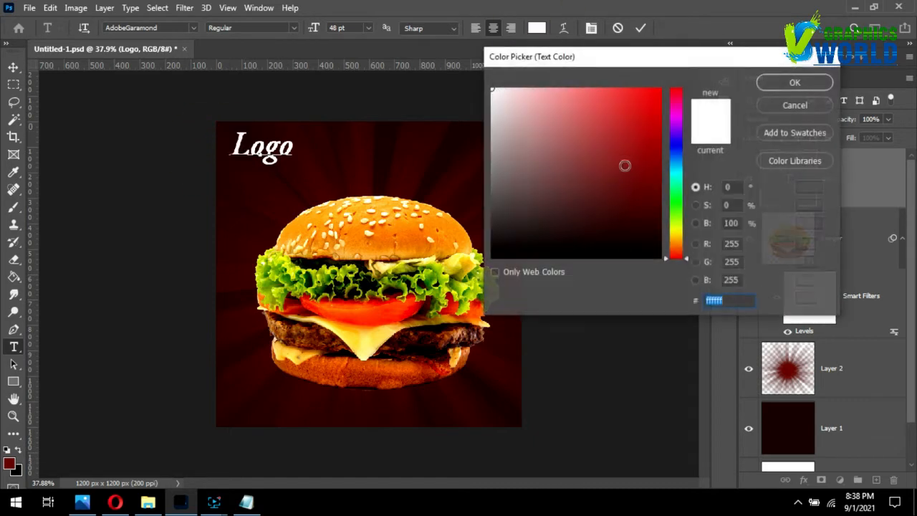
drag(686, 233, 680, 239)
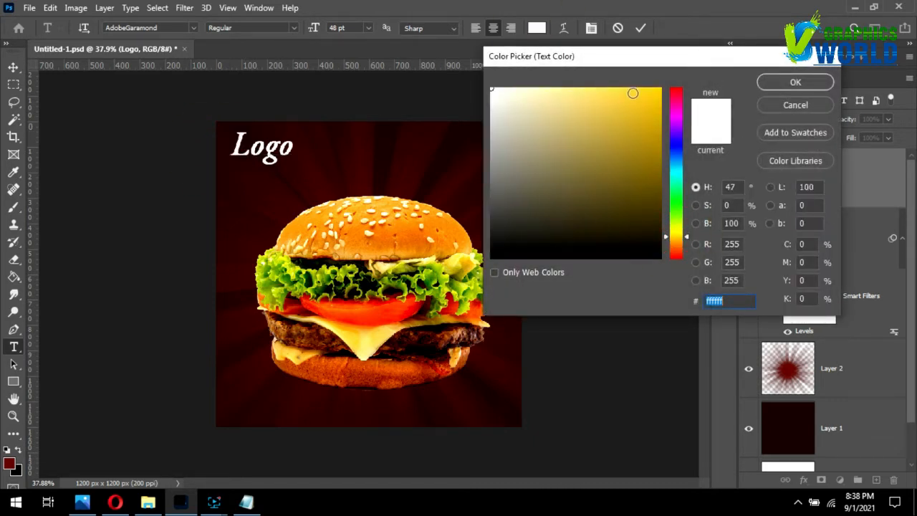
drag(632, 92, 660, 89)
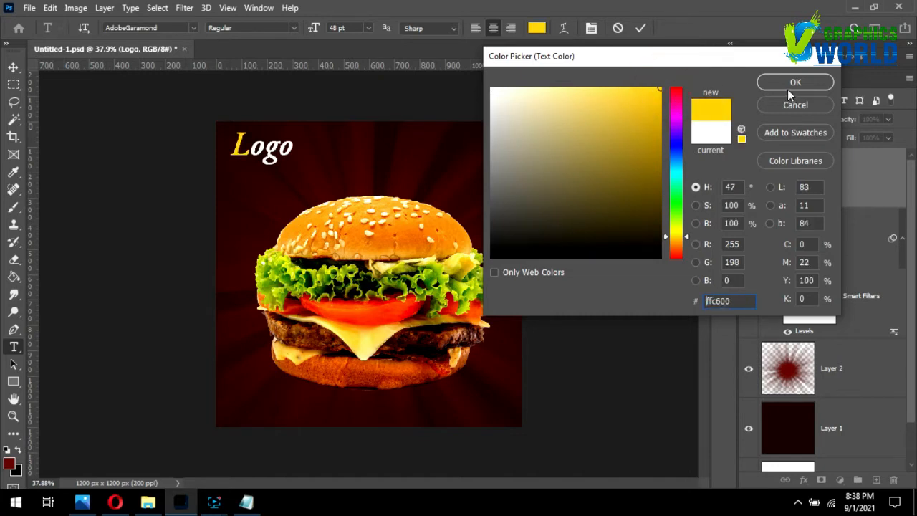
click(789, 84)
click(12, 67)
click(87, 136)
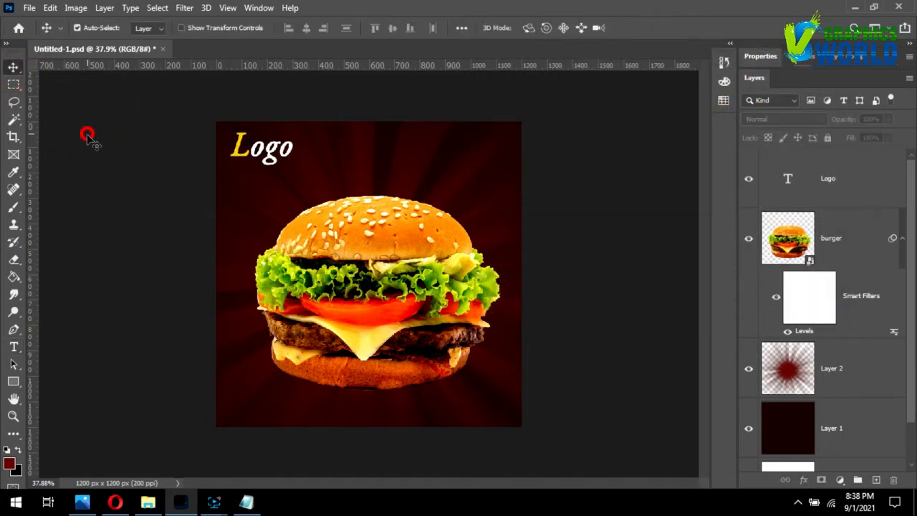
key(ctrl+s)
Copy the line Special Burger from the Notepad file and paste it as a new text layer beside the logo.
click(246, 501)
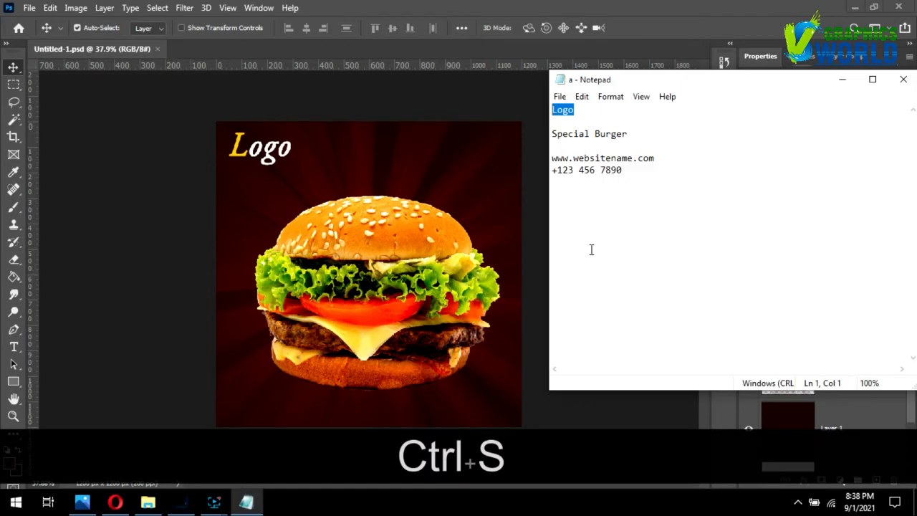
drag(636, 134, 551, 134)
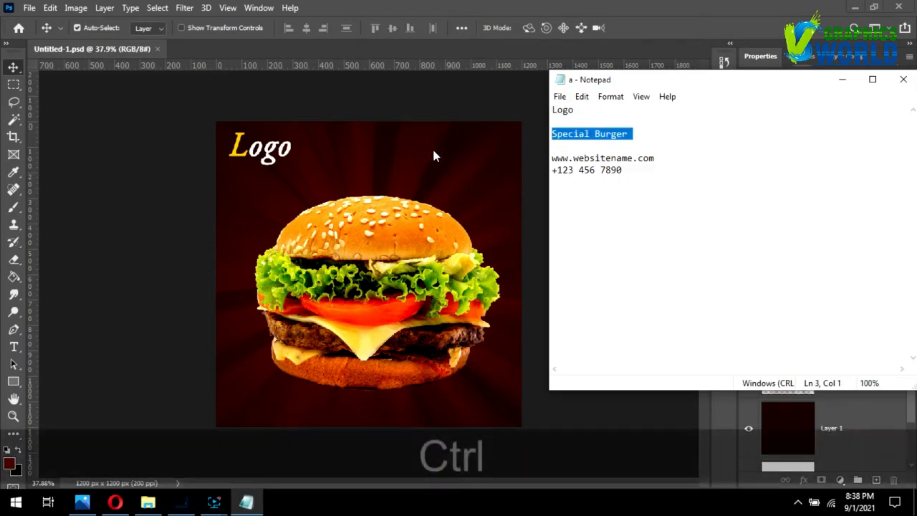
key(ctrl+c)
click(77, 322)
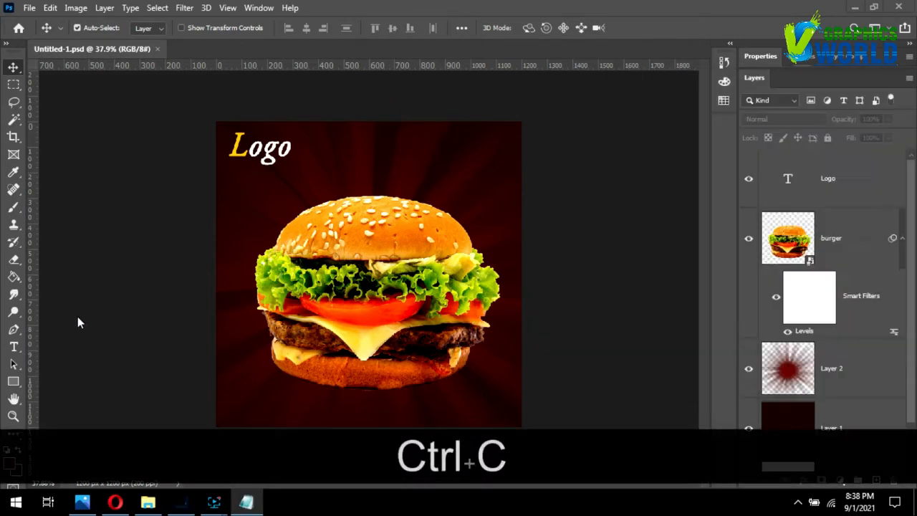
click(13, 347)
click(327, 154)
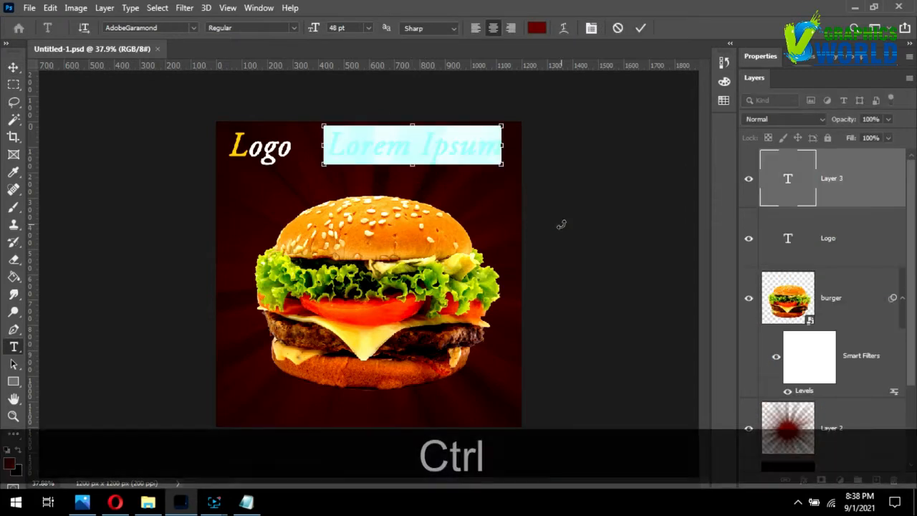
key(ctrl+v)
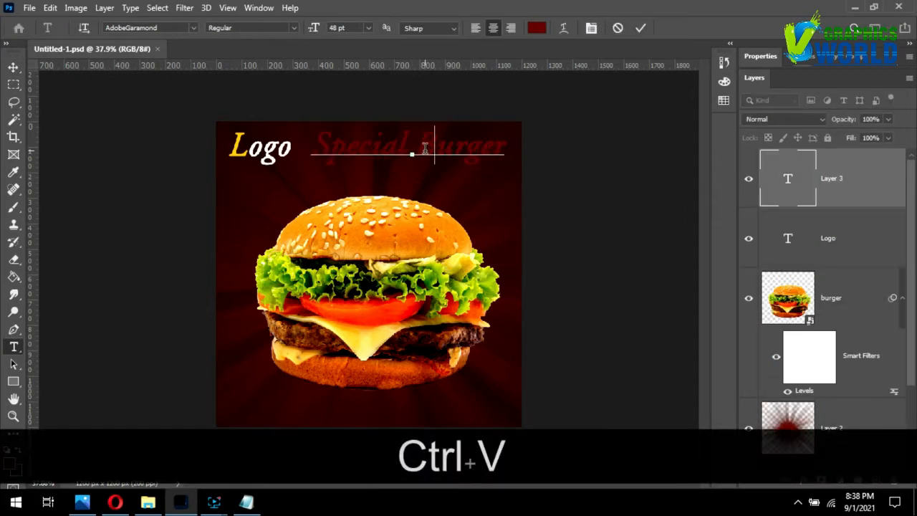
Cut the word Burger out of the new text so the layer reads only Special, and commit the edit.
drag(414, 146, 518, 145)
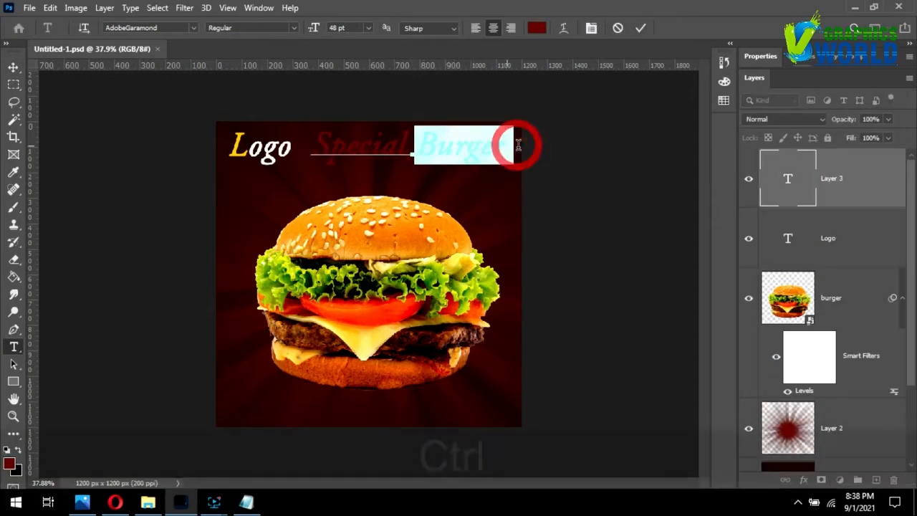
key(ctrl+x)
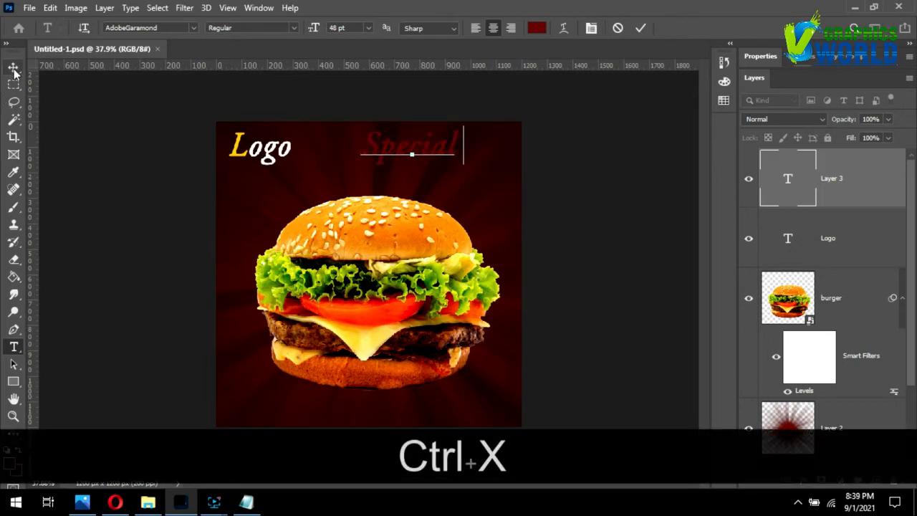
click(45, 141)
key(v)
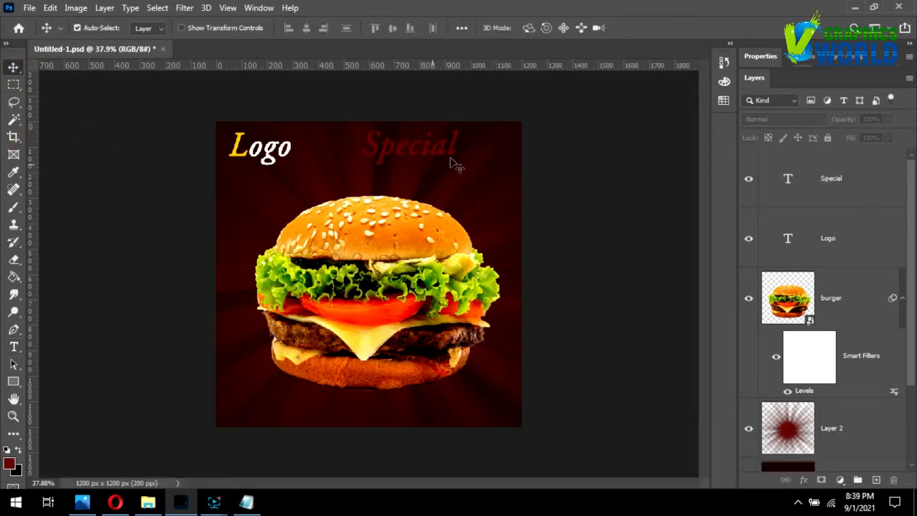
Duplicate the Special text just below itself and replace the copy's wording with the cut word Burger.
drag(458, 148, 460, 189)
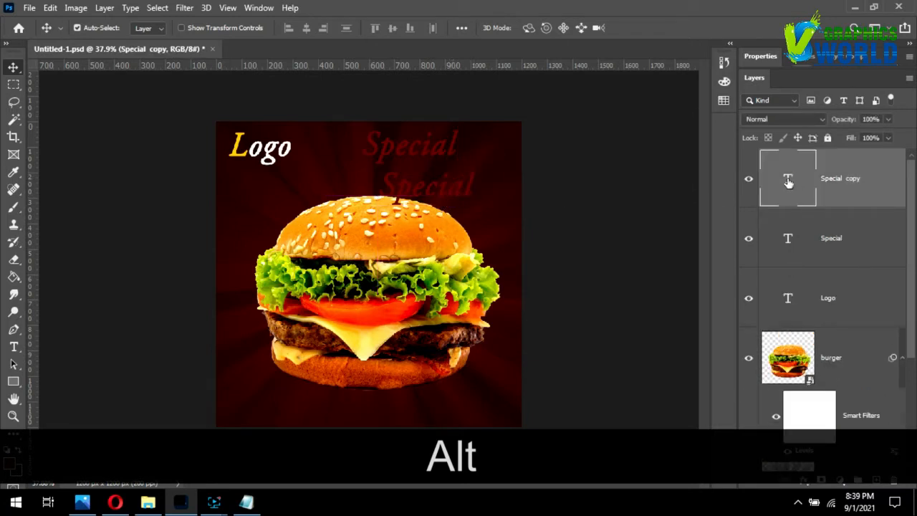
double_click(788, 182)
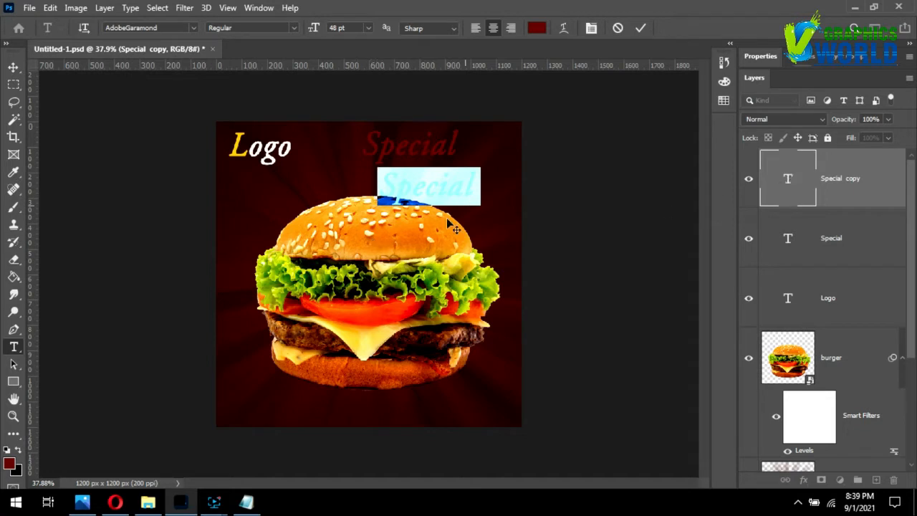
key(ctrl+v)
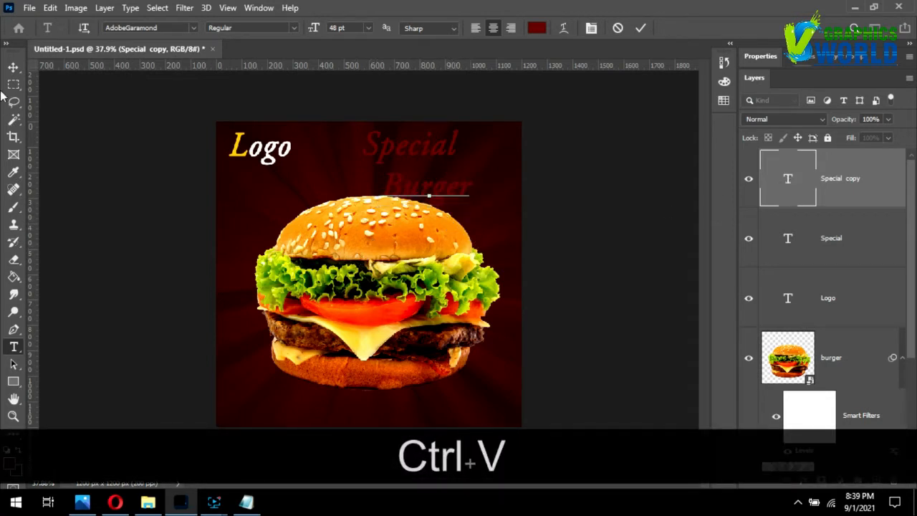
click(13, 67)
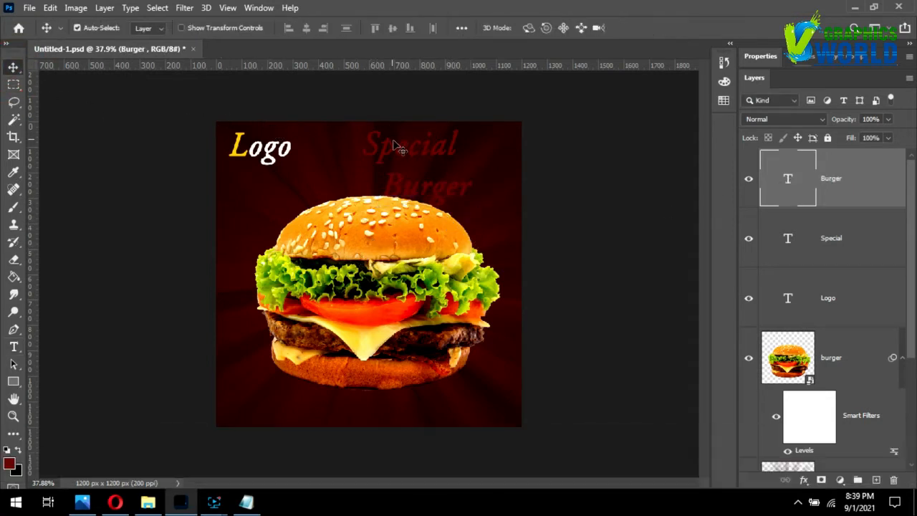
Move the Special text slightly left and recolour it with the yellow sampled from the logo's letter L.
drag(392, 150, 364, 149)
double_click(785, 239)
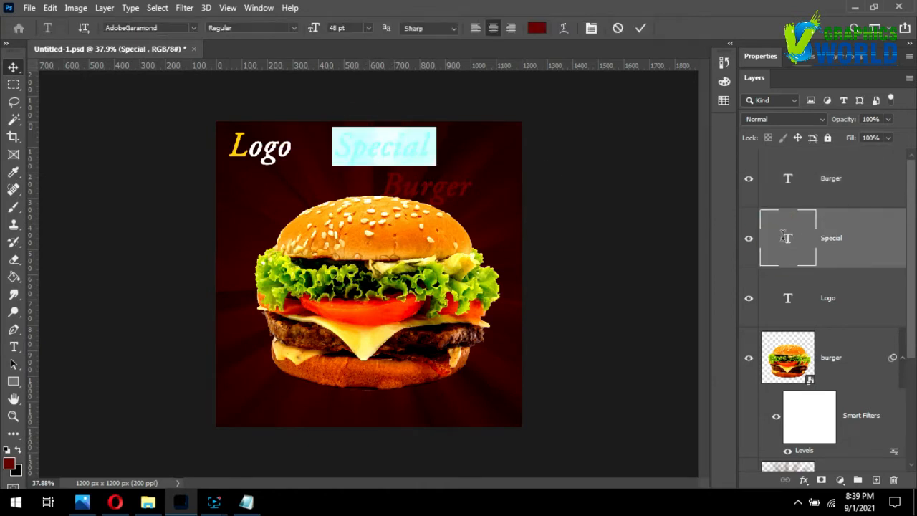
click(537, 28)
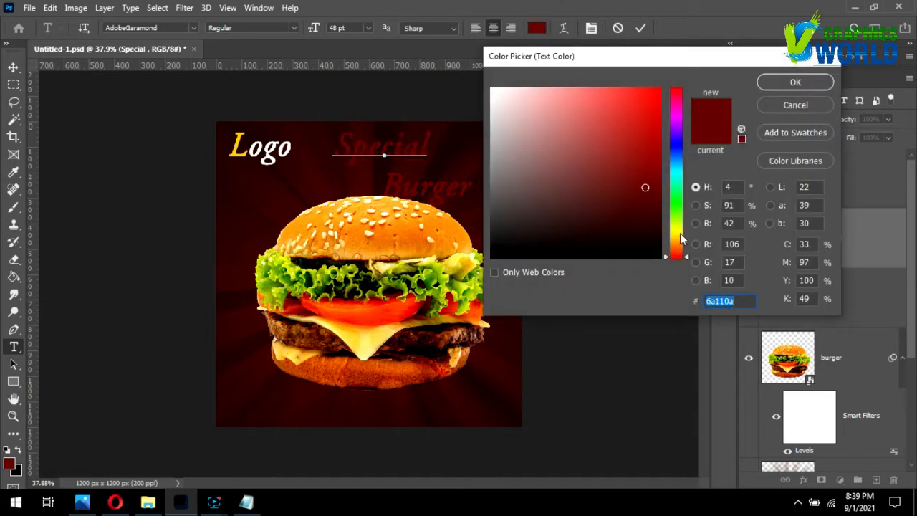
click(680, 234)
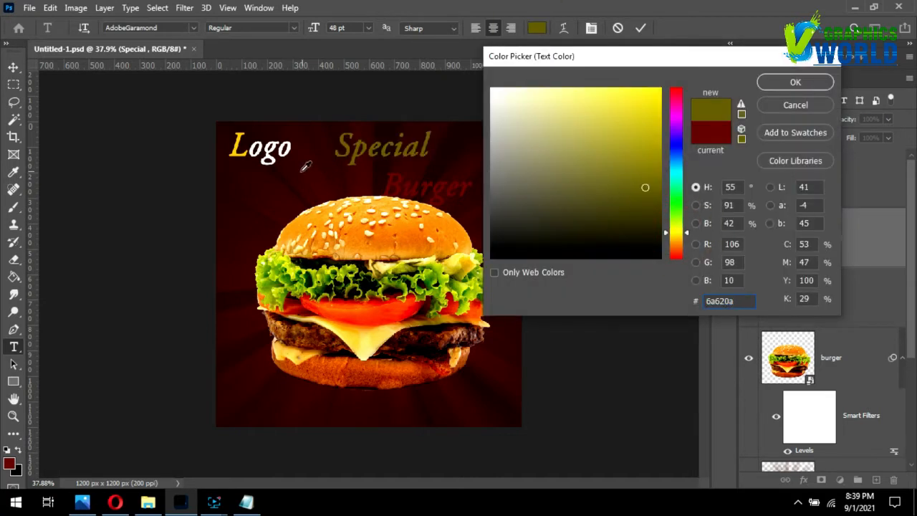
click(239, 147)
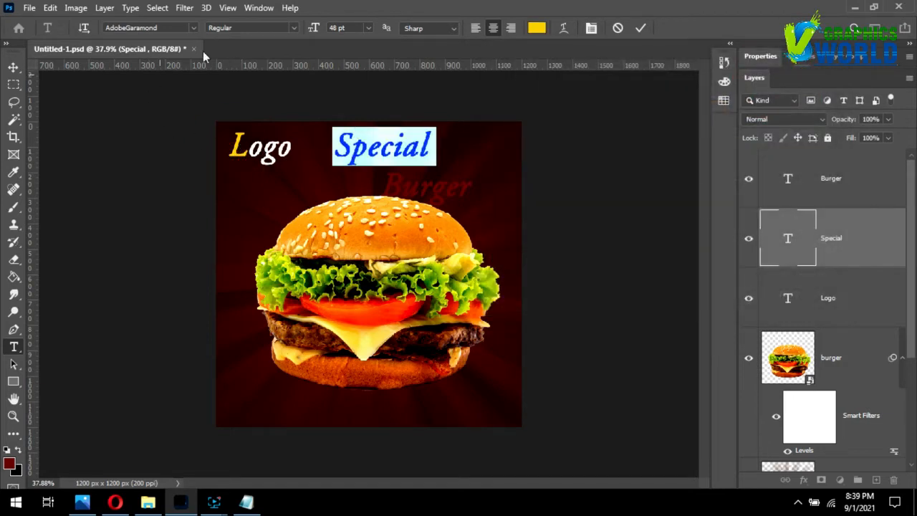
Change the font of the Special text to Allessa Personal Use and commit the edit.
click(193, 28)
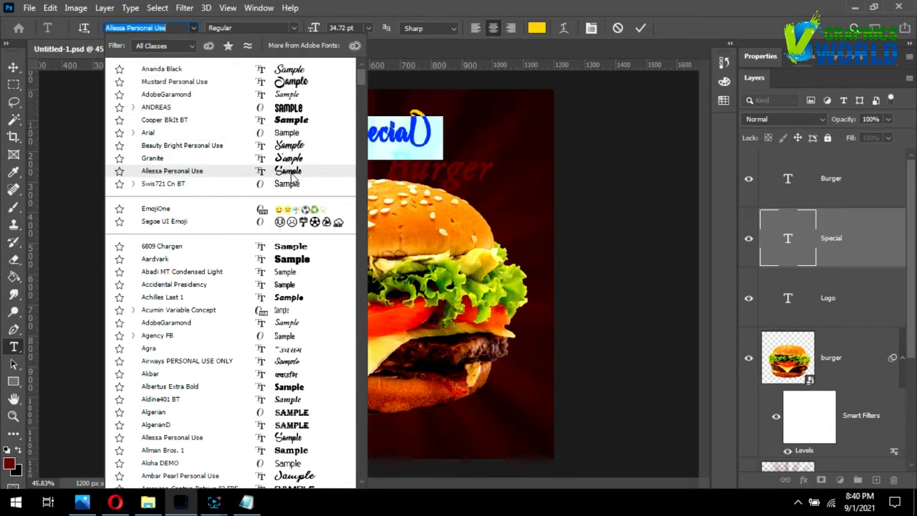
click(291, 171)
click(129, 176)
key(v)
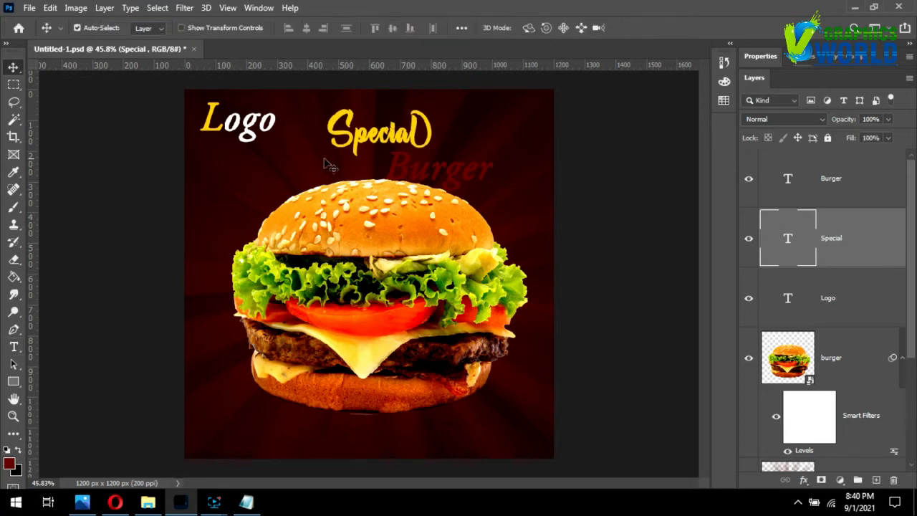
Move the Burger text left so it sits directly beneath the word Special.
key(alt)
scroll(364, 159, up, 4)
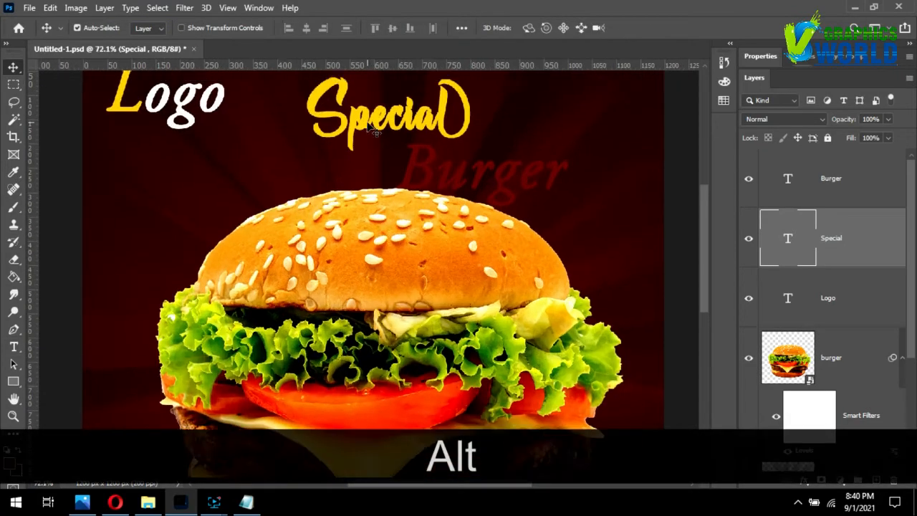
drag(372, 194, 327, 176)
scroll(321, 139, down, 2)
scroll(320, 131, down, 1)
scroll(385, 164, down, 2)
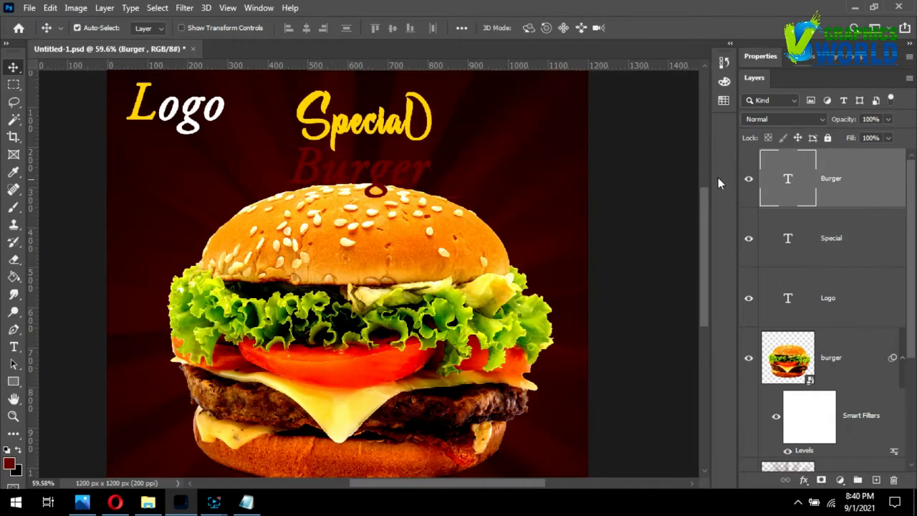
Recolour the Burger text white (ffffff) and commit the edit.
double_click(787, 187)
click(536, 28)
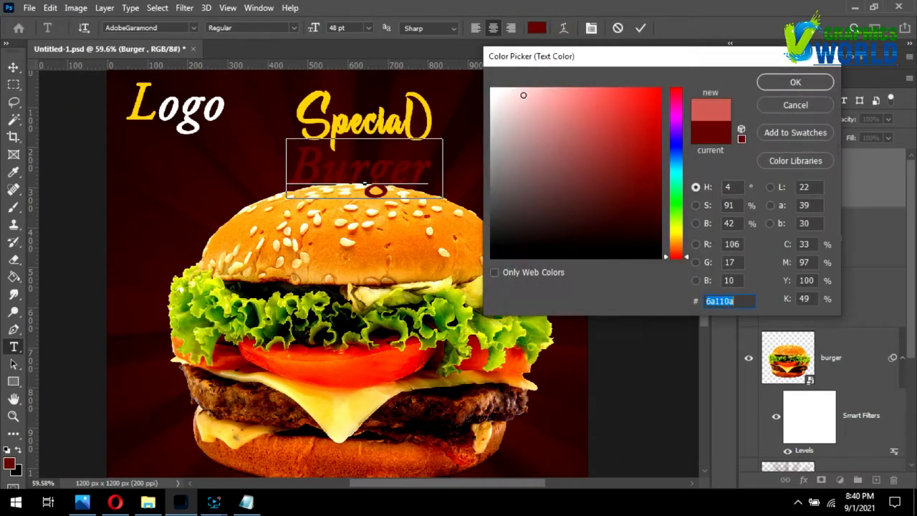
text(ffffff)
click(788, 83)
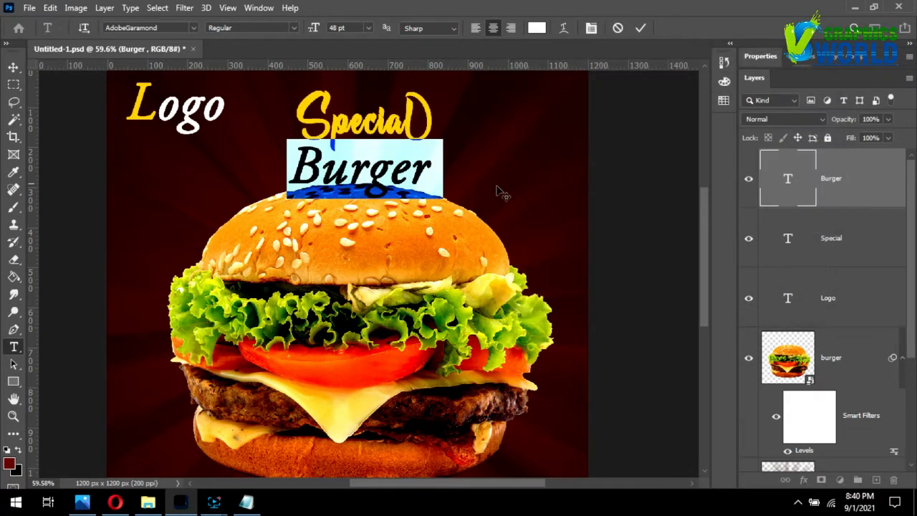
click(13, 67)
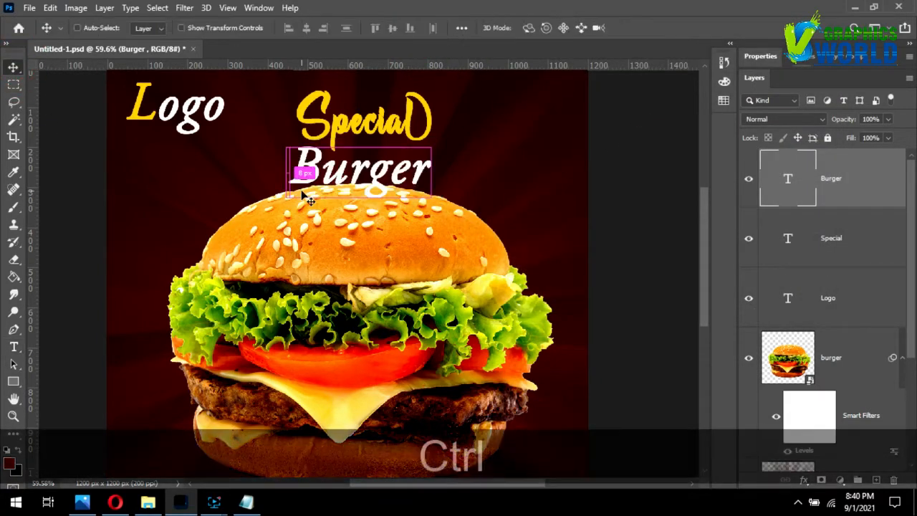
Enlarge the Burger text to about 174% and place it centred below Special, overlapping the top of the bun.
key(ctrl+t)
drag(438, 144, 547, 81)
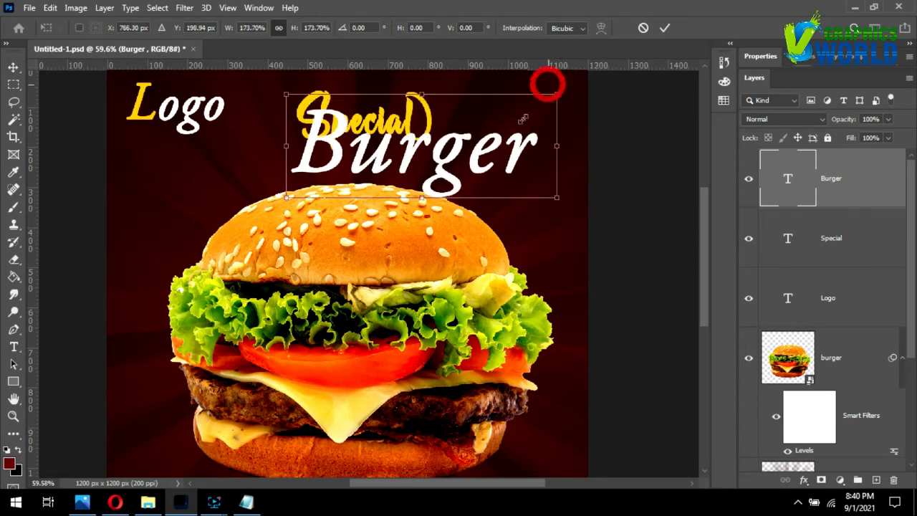
drag(490, 162, 440, 192)
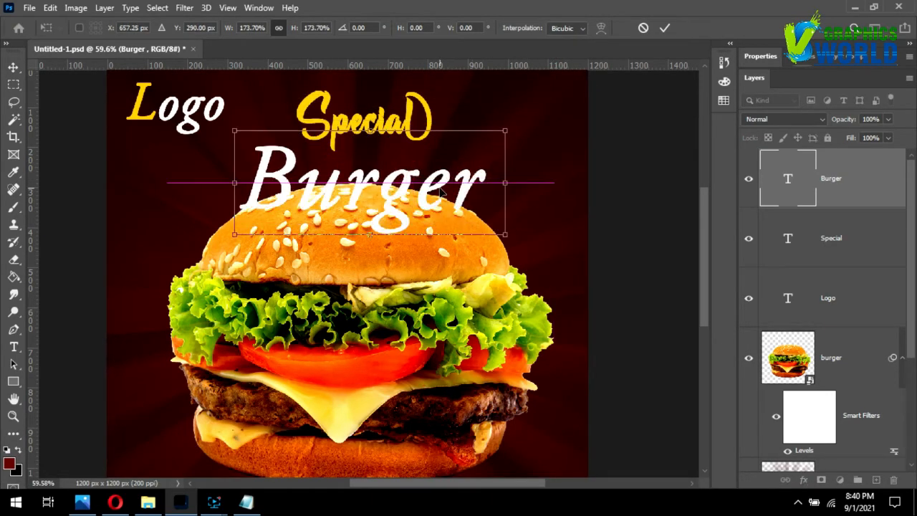
key(Return)
scroll(444, 204, down, 3)
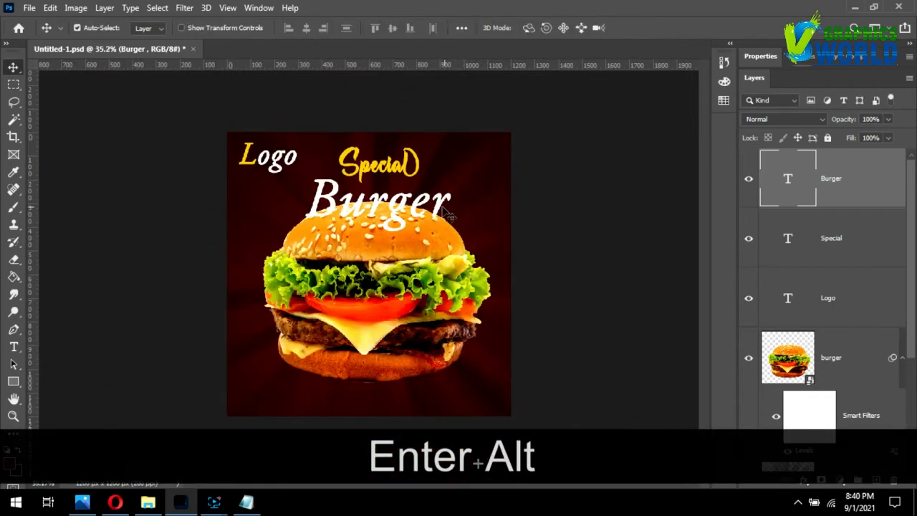
Change the font of the Burger text to Beauty Bright Personal Use and commit the edit.
double_click(432, 206)
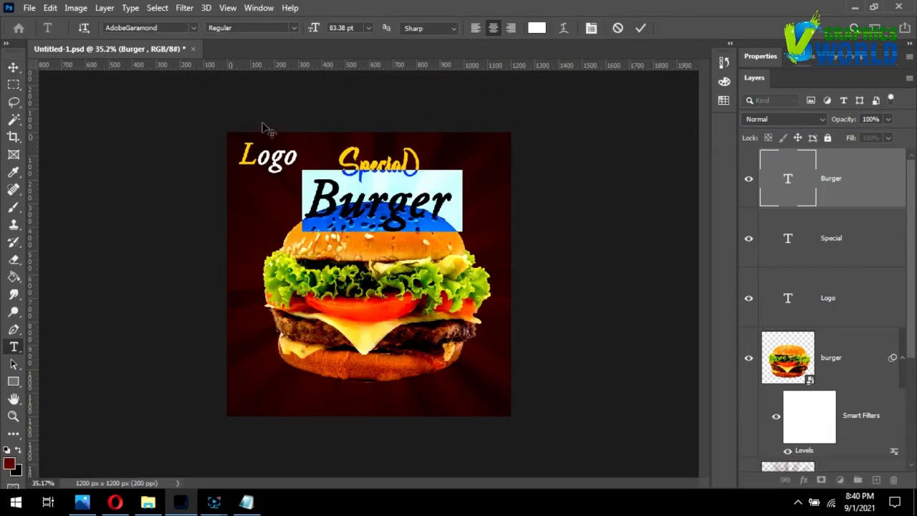
click(192, 27)
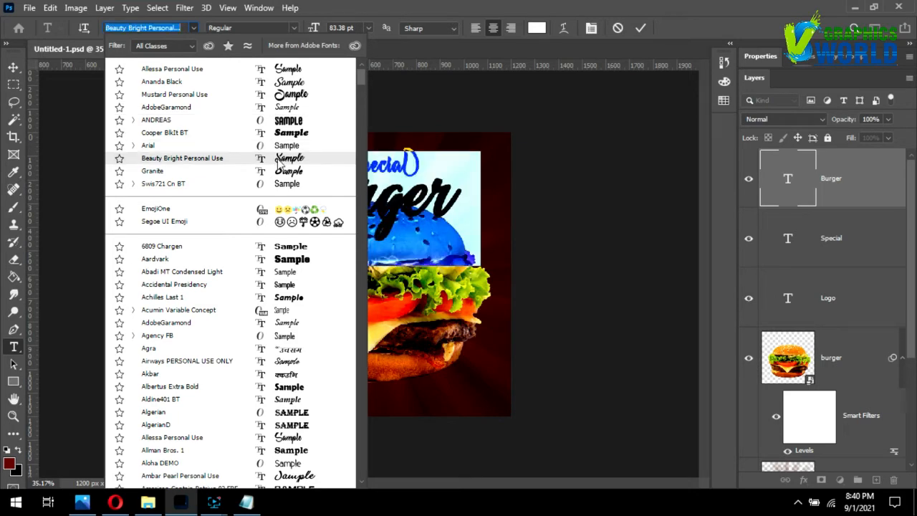
click(279, 164)
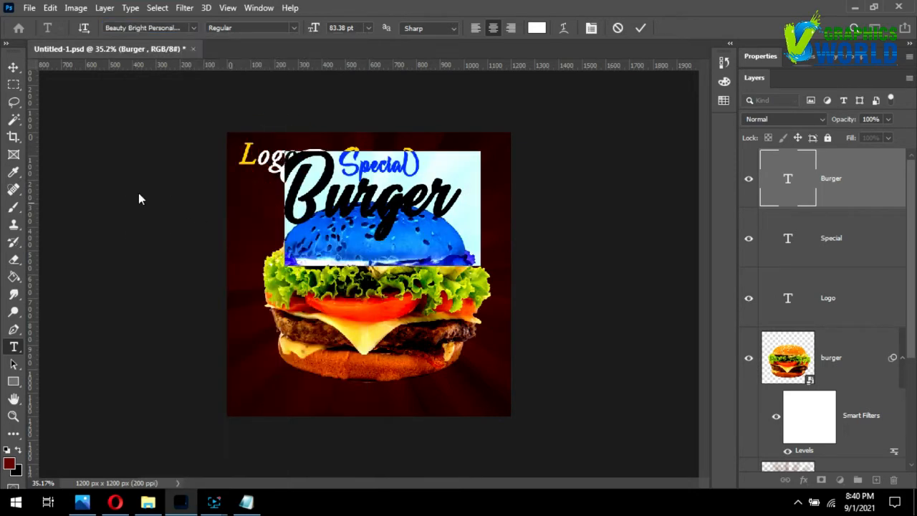
click(13, 67)
Scale the burger image down around its centre to about 767 × 610 px.
scroll(384, 272, up, 2)
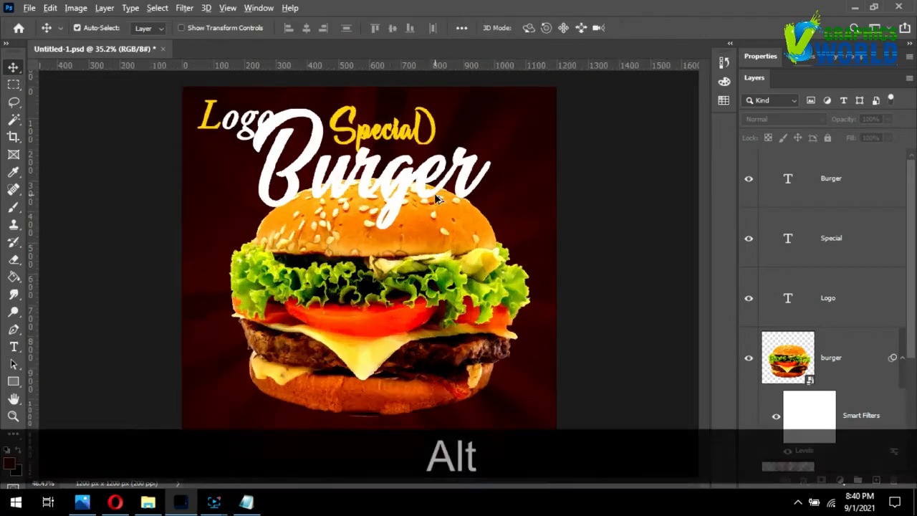
click(409, 219)
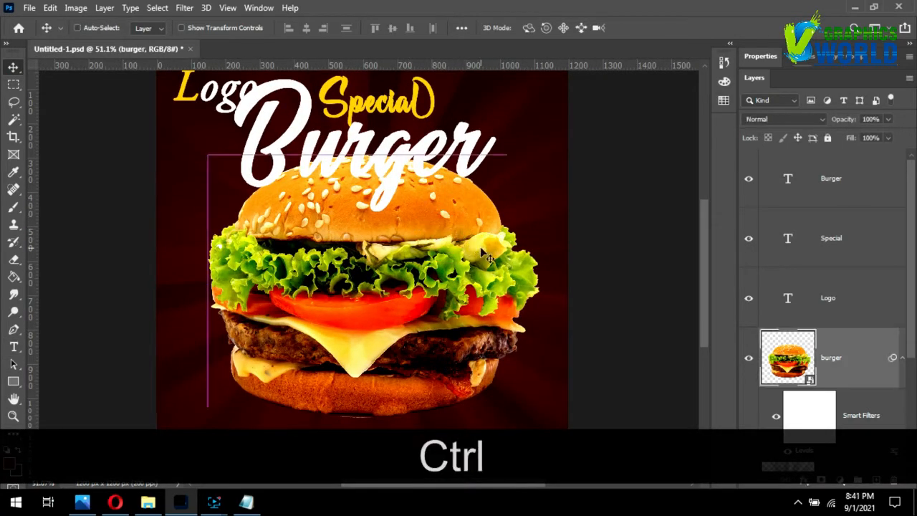
key(ctrl+t)
click(479, 209)
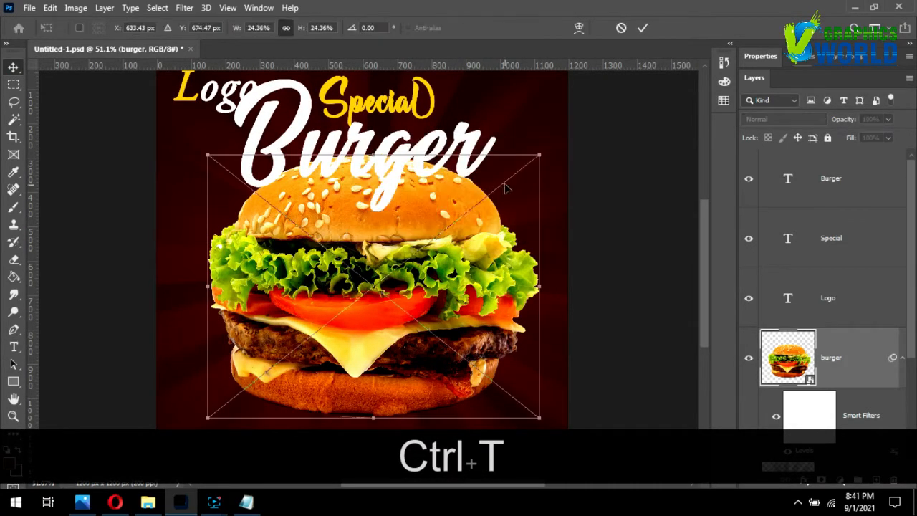
drag(538, 148, 504, 176)
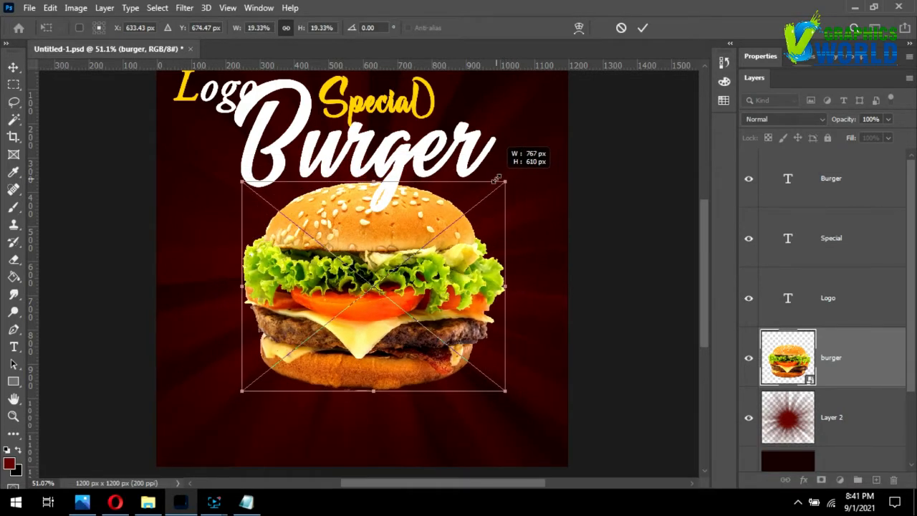
key(Return)
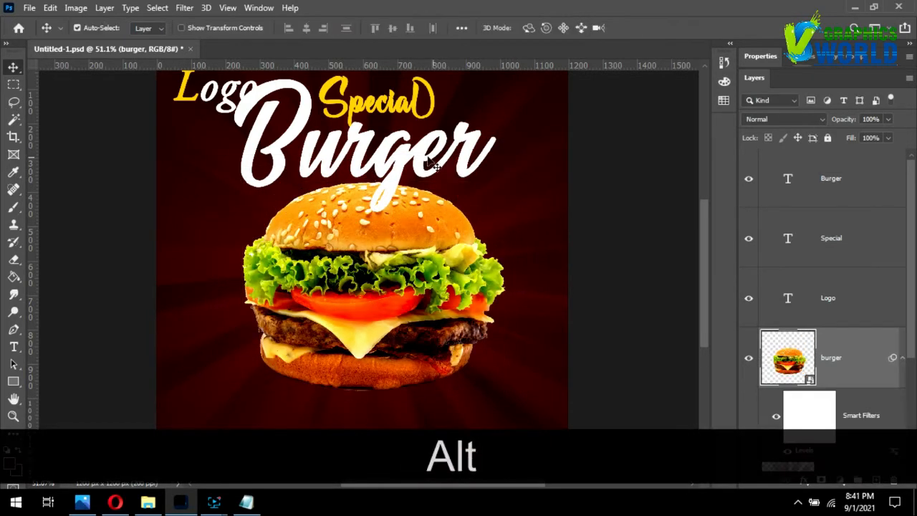
Shift the Burger text slightly right, scale it to about 72% and tilt it about -7° above the bun.
scroll(501, 184, down, 2)
drag(423, 177, 446, 184)
key(ctrl+t)
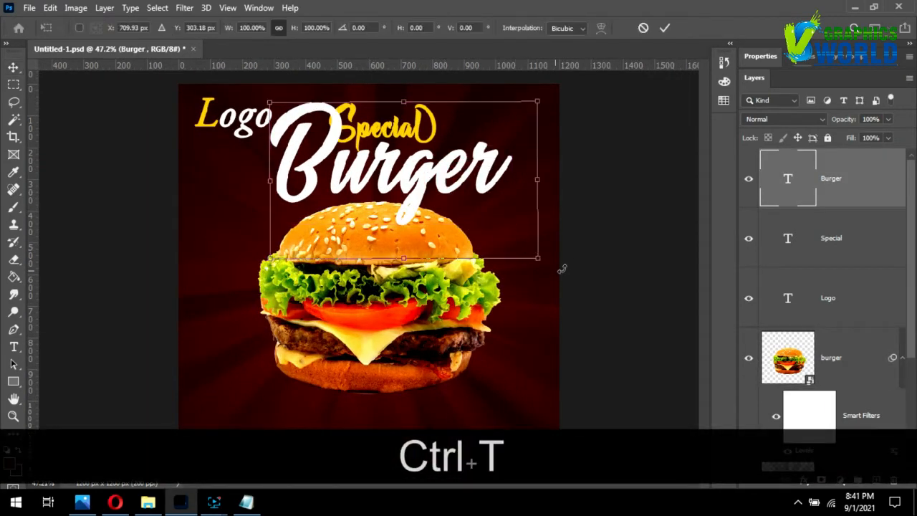
drag(561, 269, 501, 207)
key(Return)
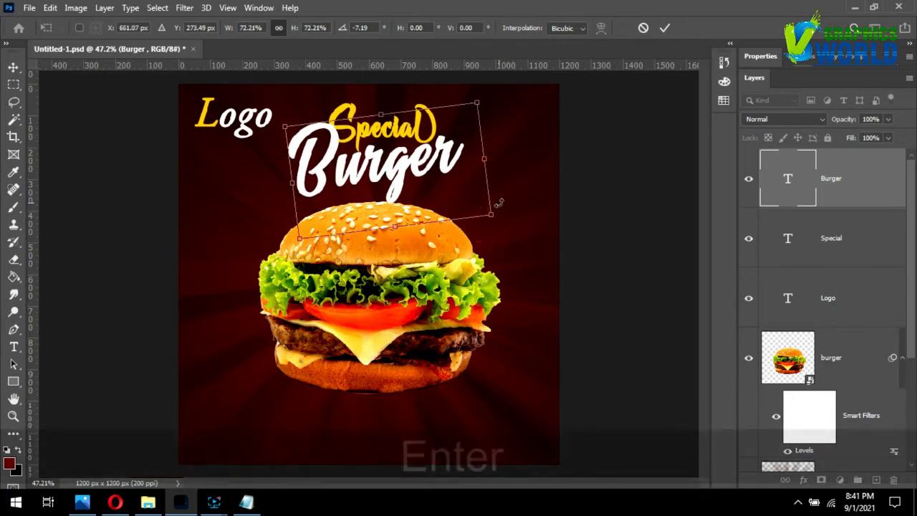
Shrink the Special text by about a quarter and nest it above the Burger text, between the B and the final r.
alt+scroll(433, 113, up, 5)
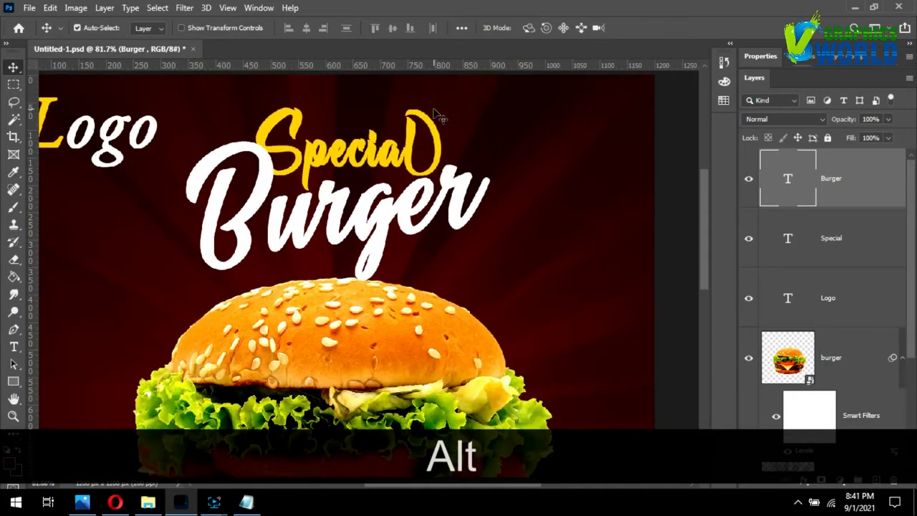
click(433, 126)
key(ctrl+t)
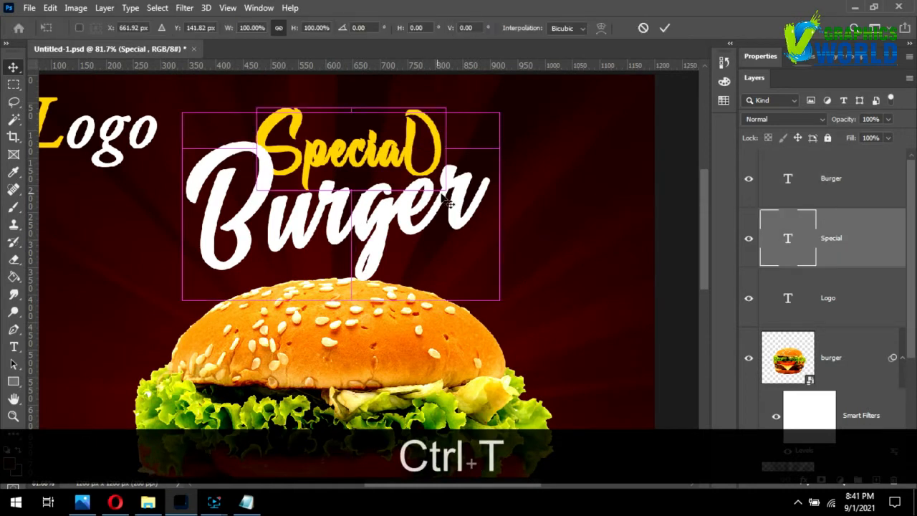
drag(464, 199, 421, 165)
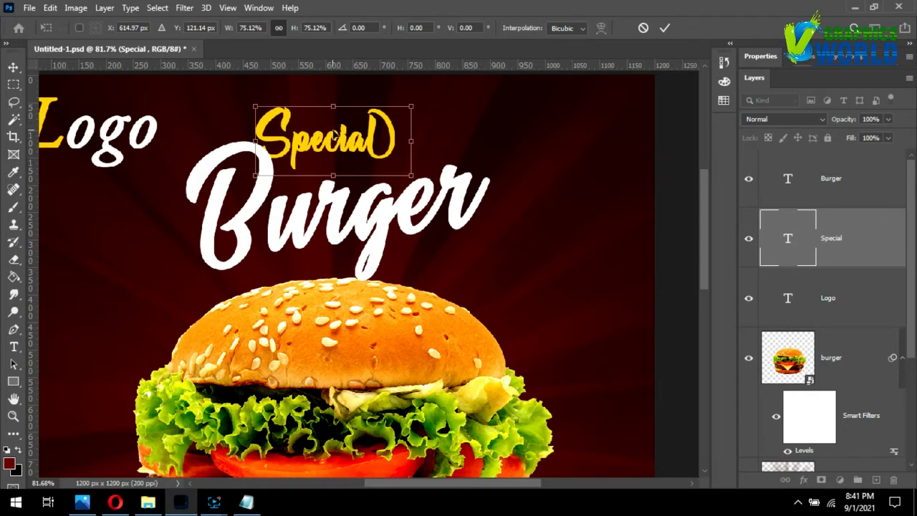
drag(334, 136, 362, 153)
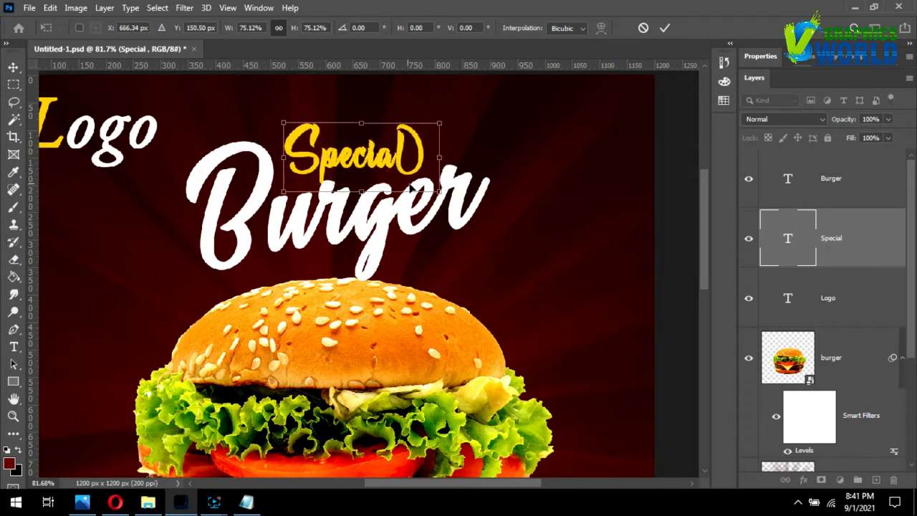
mouse_move(443, 206)
mouse_down()
mouse_move(483, 184)
mouse_move(442, 205)
mouse_up()
drag(399, 164, 393, 166)
mouse_move(435, 194)
mouse_down()
mouse_move(419, 184)
mouse_move(447, 204)
mouse_up()
key(Return)
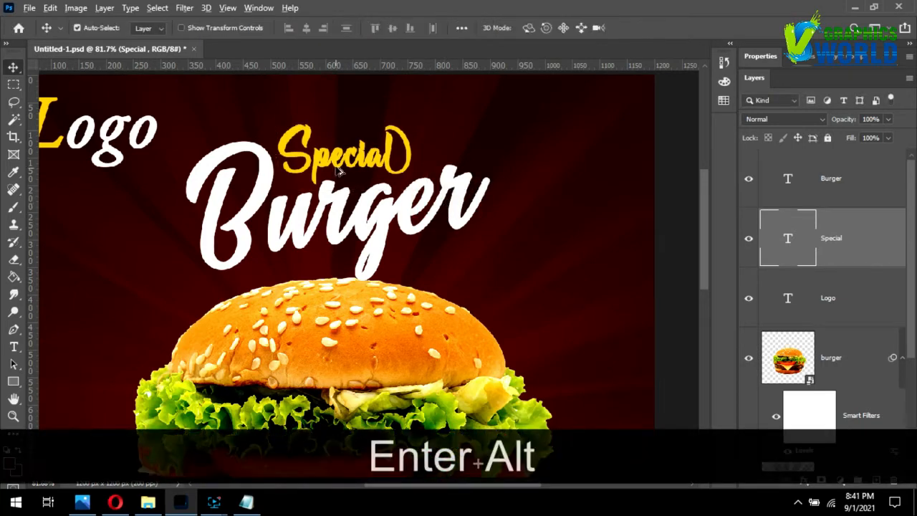
Select the Special and Burger text layers together and move them slightly up, away from the bun.
scroll(373, 162, down, 2)
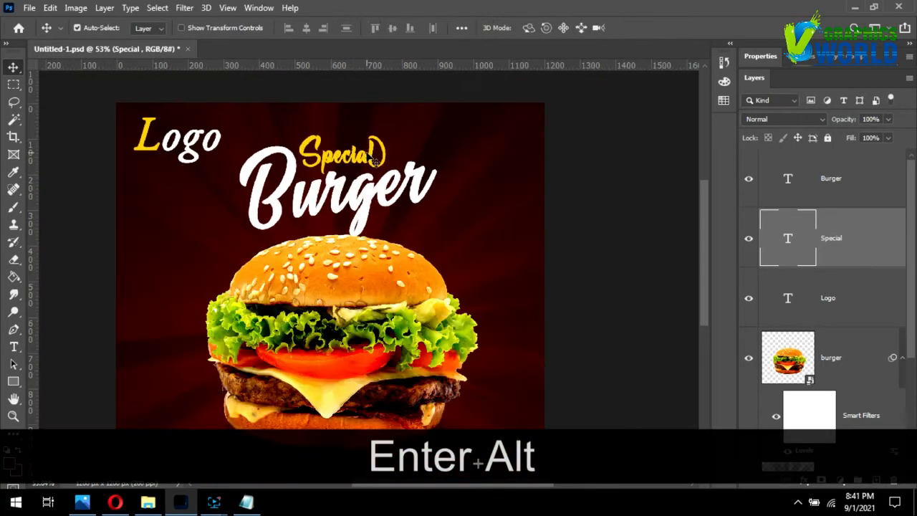
shift+click(835, 305)
click(866, 249)
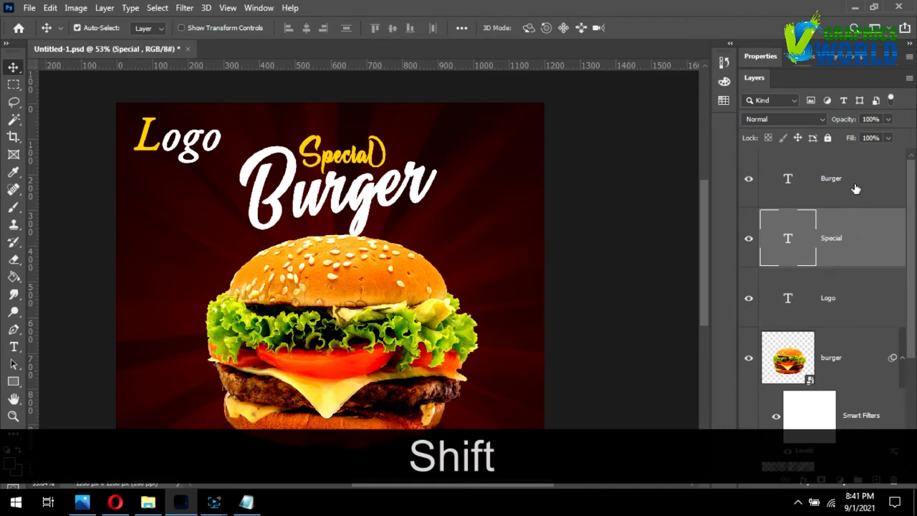
shift+click(822, 200)
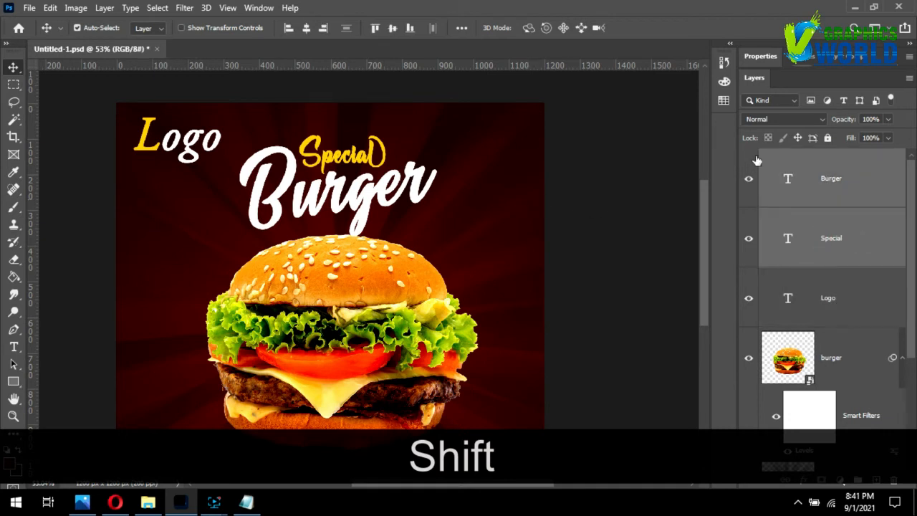
drag(423, 185, 424, 176)
click(568, 188)
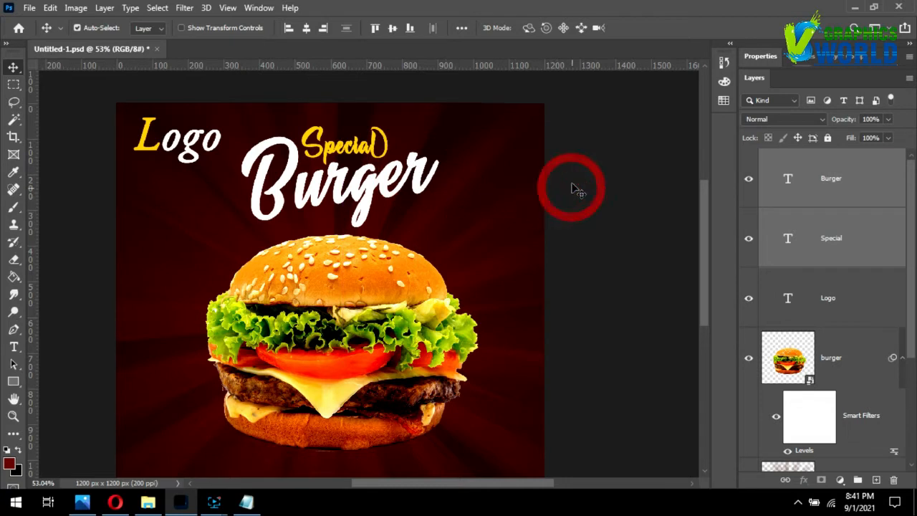
Add a Multiply drop shadow to the Burger text with 68% opacity, 90° angle, 19 px distance and 13 px size.
click(423, 170)
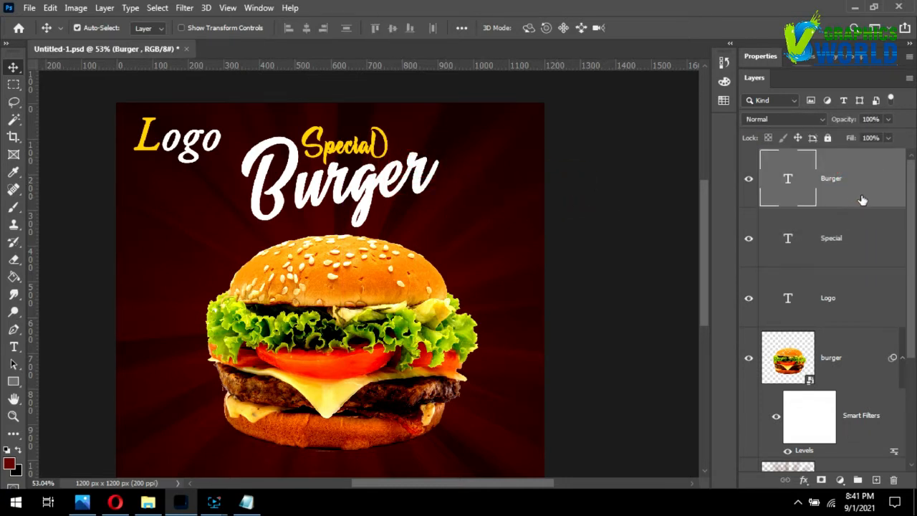
double_click(862, 199)
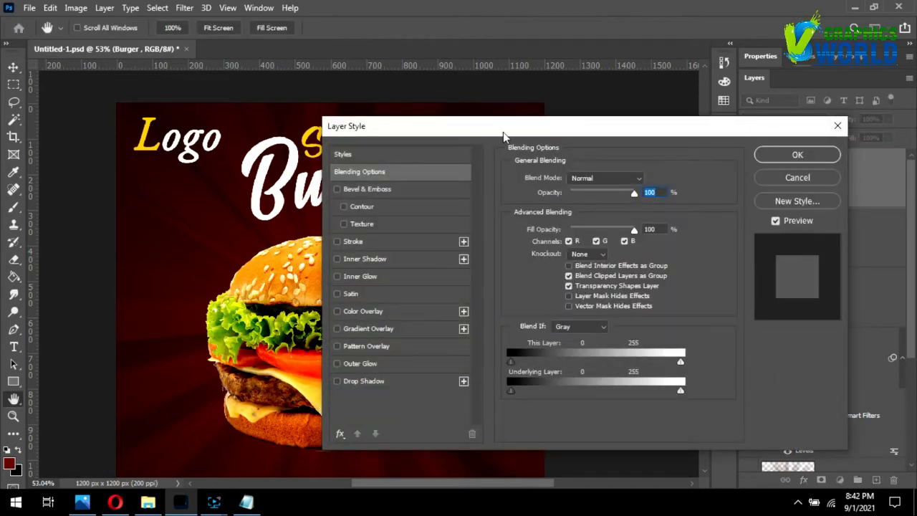
drag(502, 131, 584, 77)
click(452, 326)
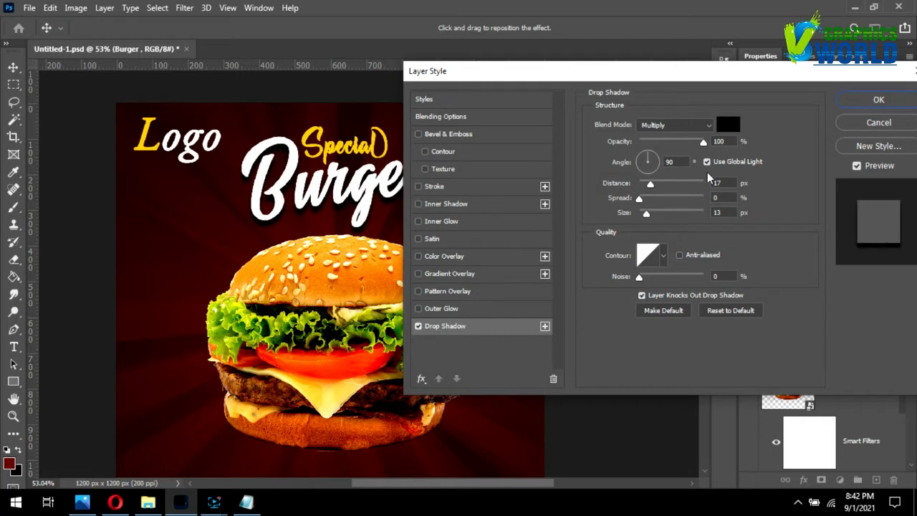
drag(703, 143, 683, 146)
drag(651, 186, 652, 187)
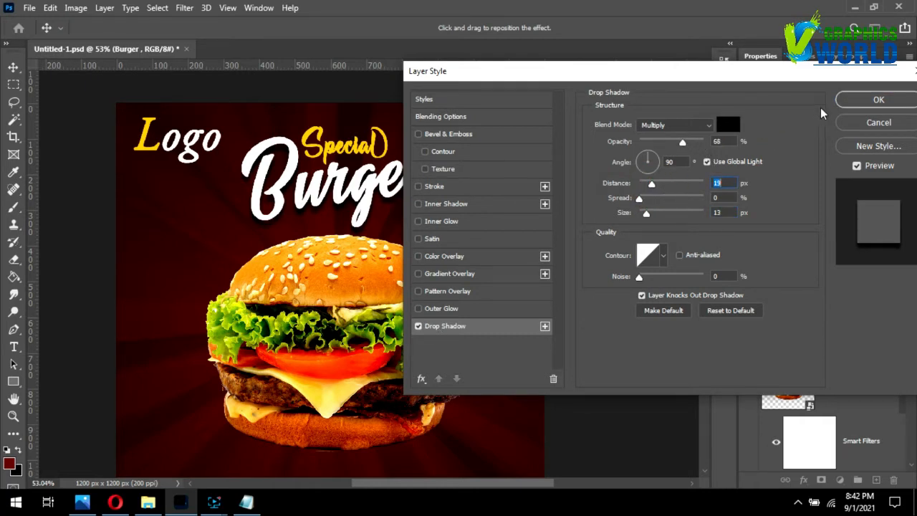
click(849, 102)
click(625, 212)
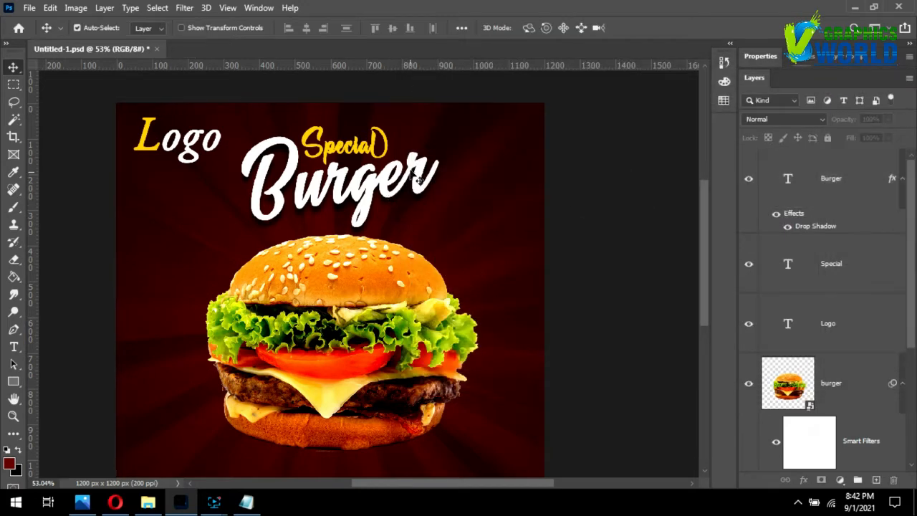
click(416, 172)
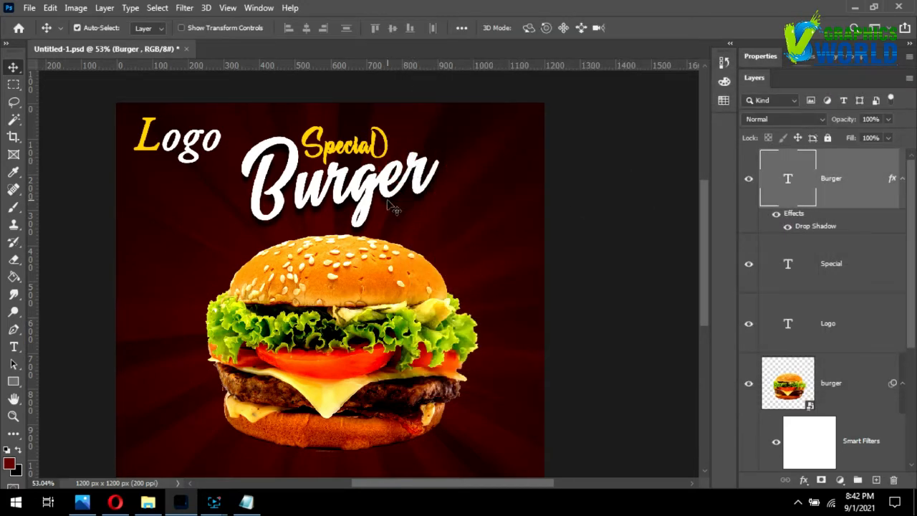
Set the Special text's drop shadow to Multiply with 100% opacity, 90° angle, 8 px distance and 8 px size.
scroll(431, 169, up, 7)
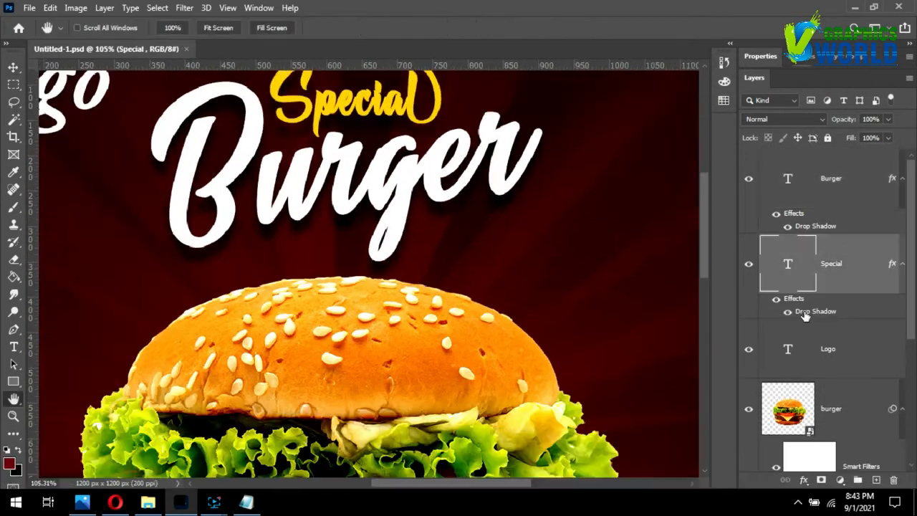
double_click(804, 313)
drag(626, 78, 714, 77)
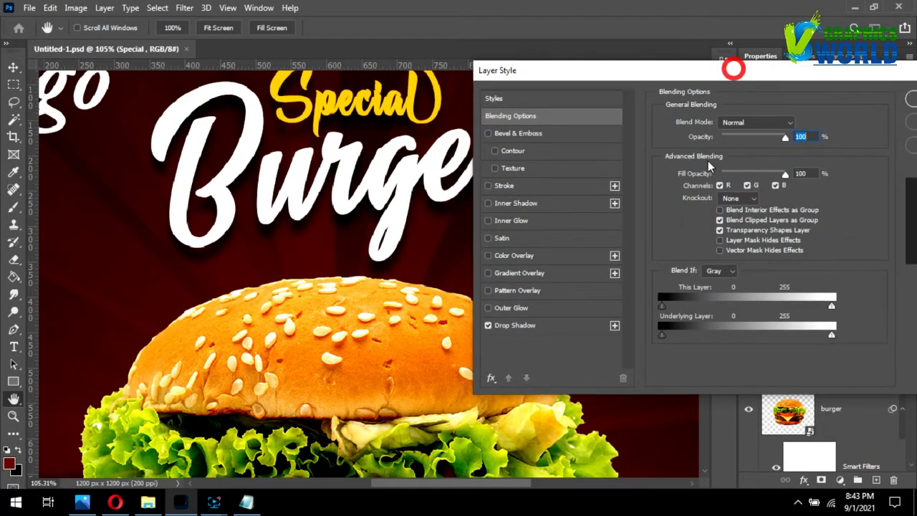
click(515, 326)
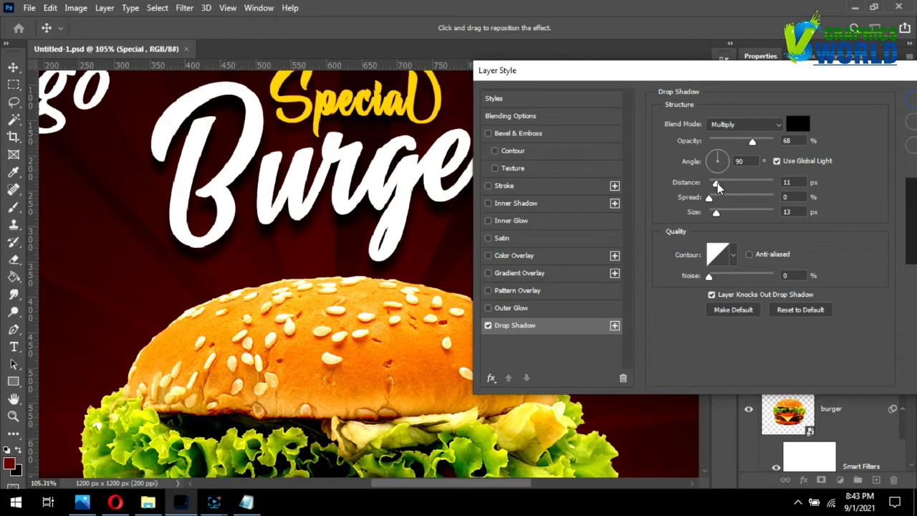
drag(717, 186, 713, 190)
drag(752, 141, 787, 135)
drag(716, 213, 714, 213)
drag(711, 184, 714, 184)
click(912, 99)
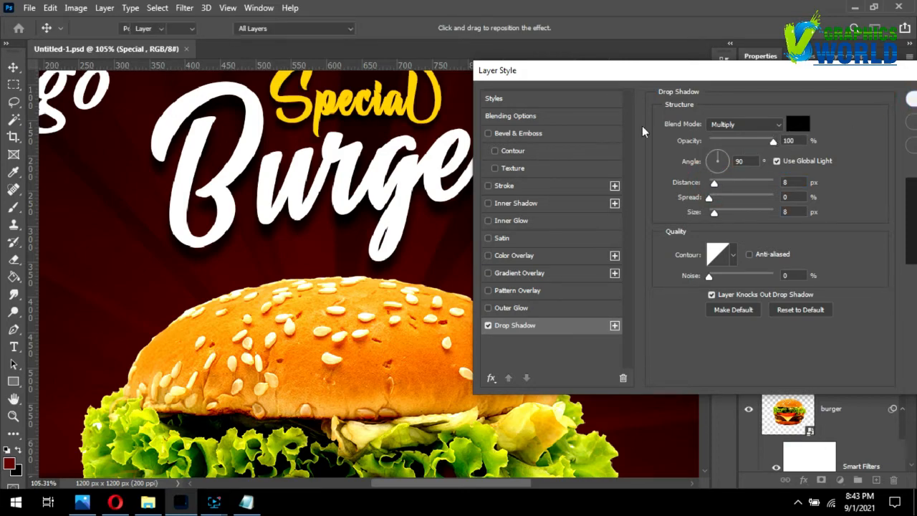
click(602, 128)
Save the document with the shadowed headline.
scroll(465, 210, down, 8)
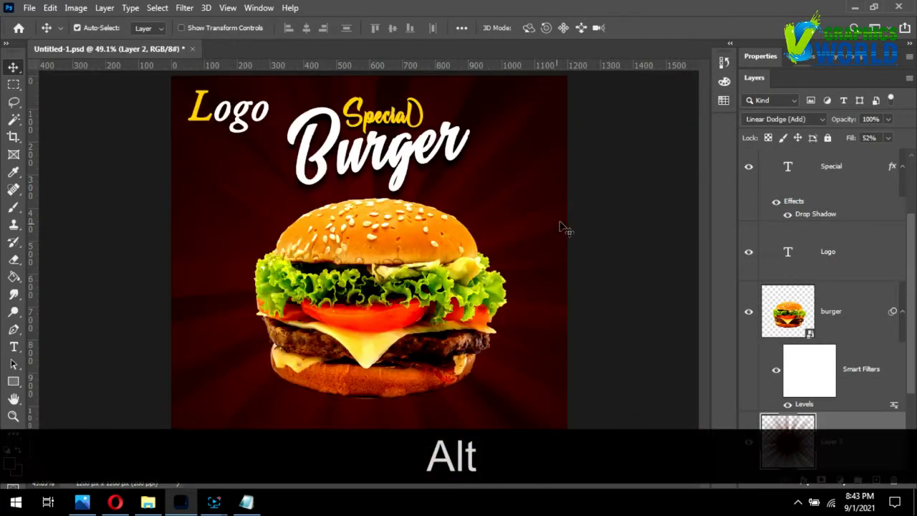
key(ctrl+s)
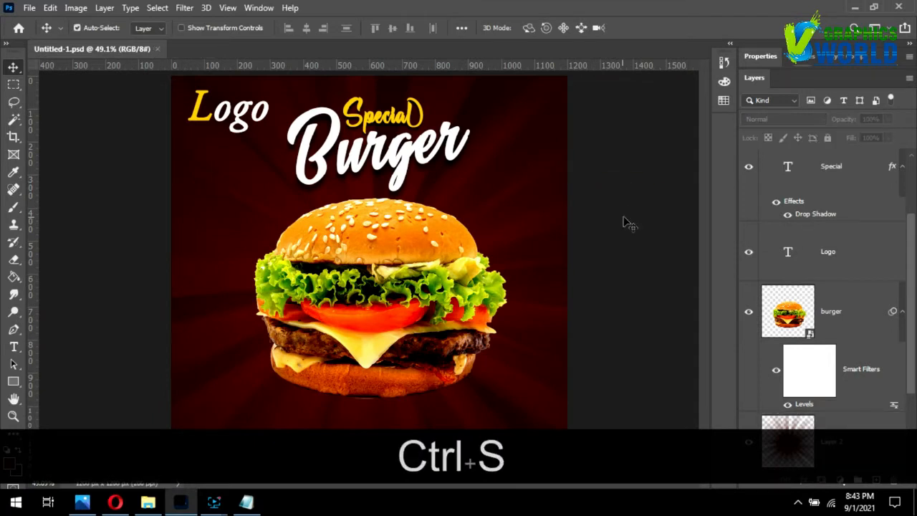
scroll(549, 225, down, 2)
scroll(549, 224, down, 1)
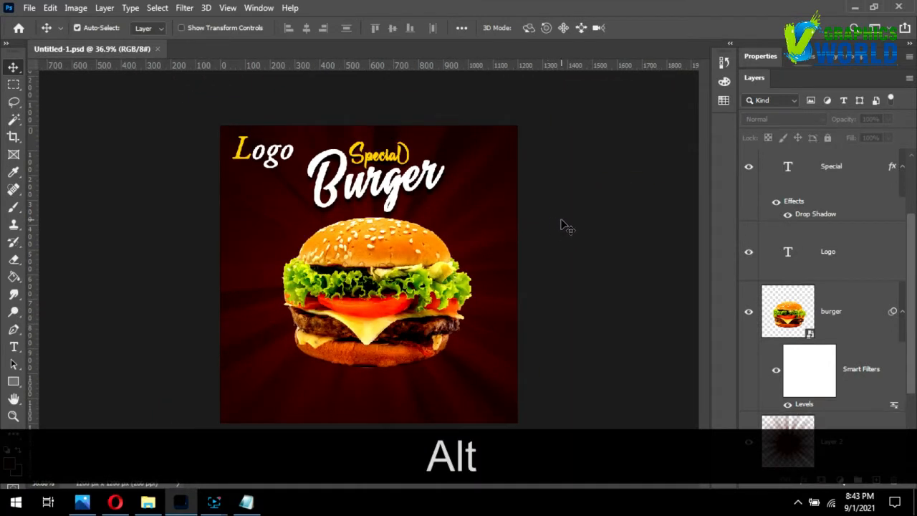
key(ctrl+s)
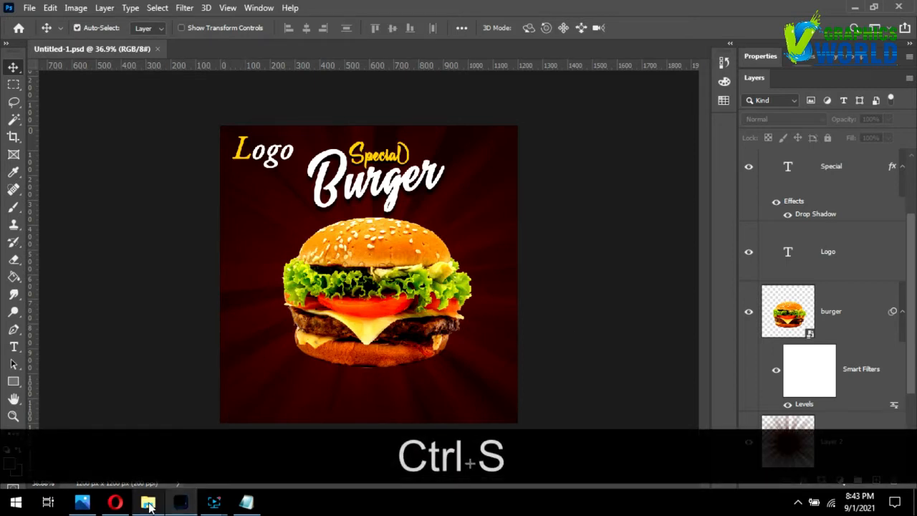
Place the Light image from the burger folder and enlarge it until it covers the whole canvas.
mouse_move(148, 505)
click(164, 443)
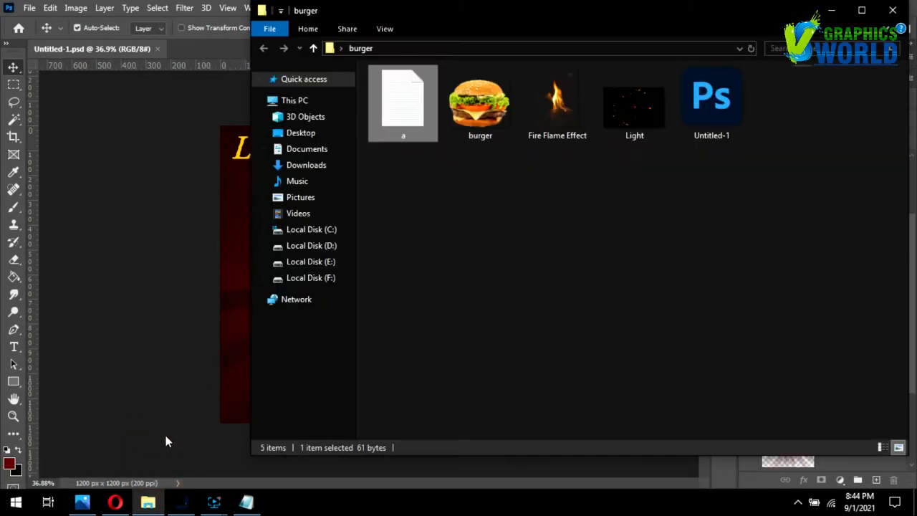
click(645, 278)
drag(639, 111, 143, 224)
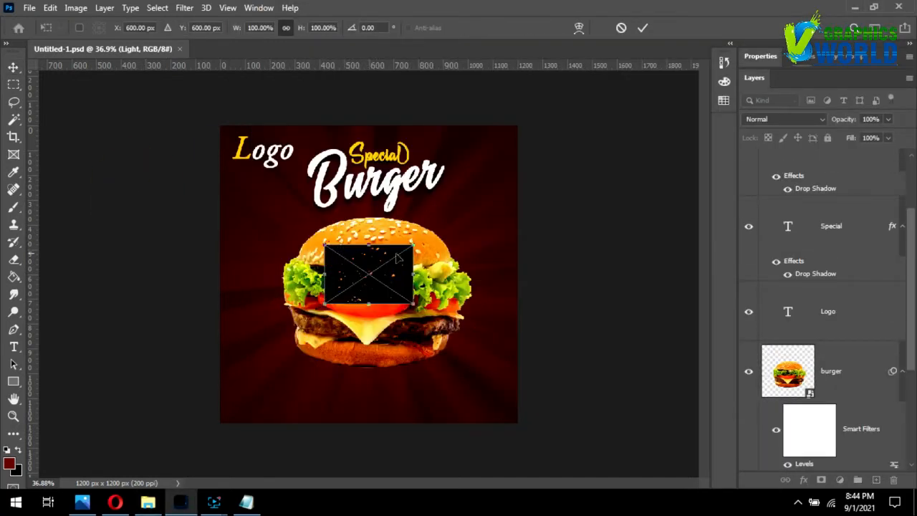
drag(412, 248, 628, 98)
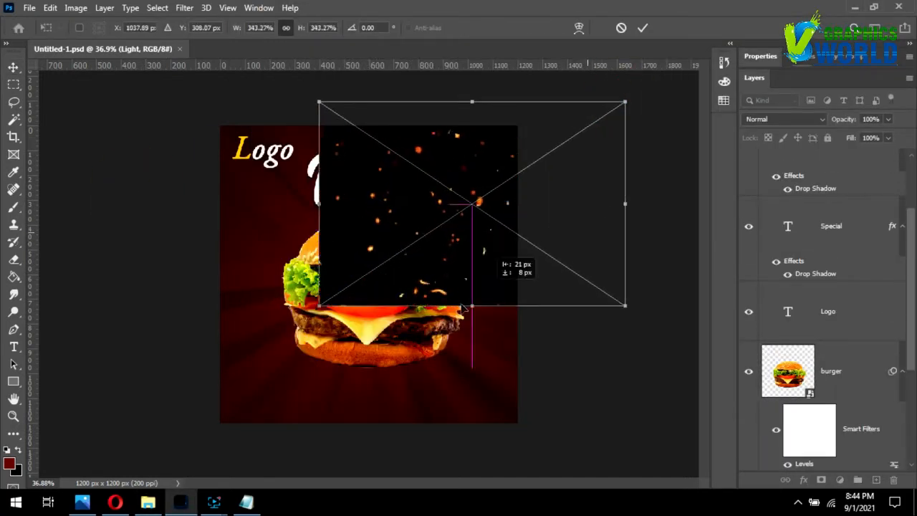
drag(593, 221, 469, 252)
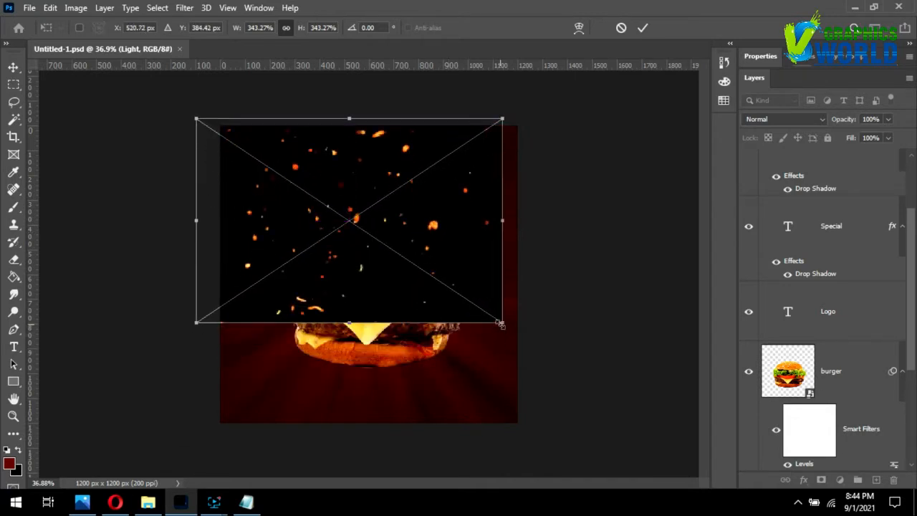
drag(500, 323, 618, 406)
drag(579, 336, 539, 361)
drag(583, 142, 614, 118)
key(Return)
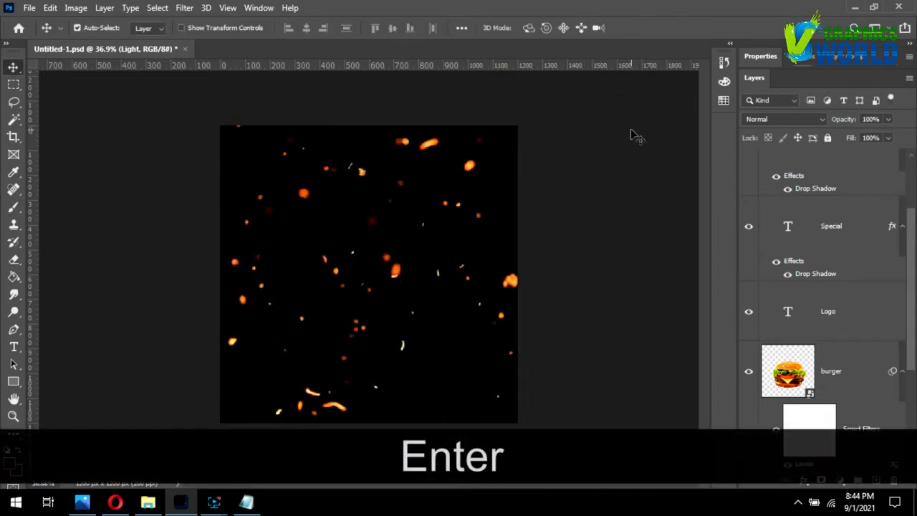
Reorder the Light layer so it sits directly below the burger layer and above the sunburst in Layer 2.
scroll(266, 185, down, 3)
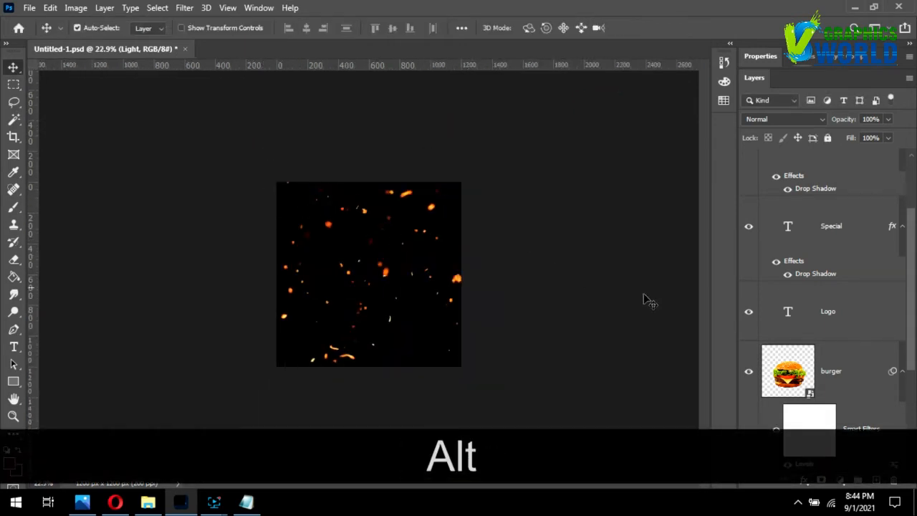
scroll(823, 251, up, 3)
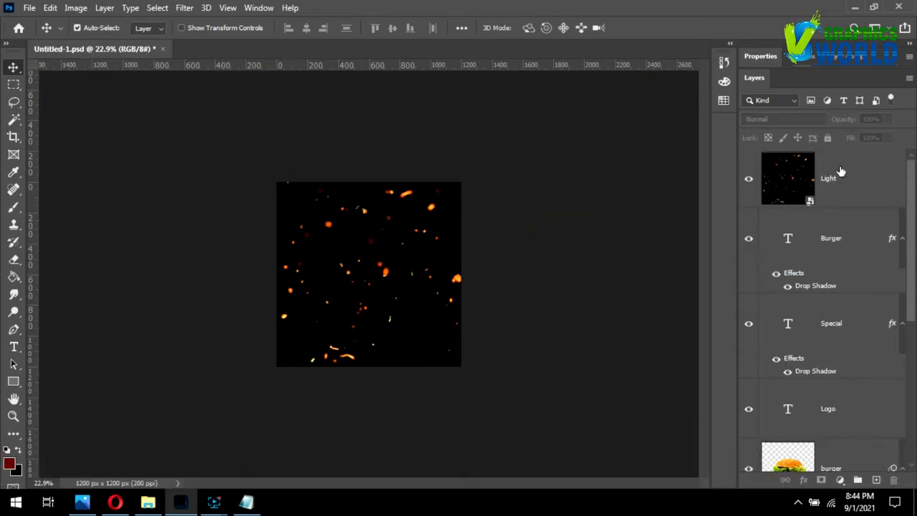
click(788, 176)
drag(797, 186, 795, 390)
scroll(793, 243, down, 2)
scroll(793, 244, up, 2)
drag(788, 195, 782, 252)
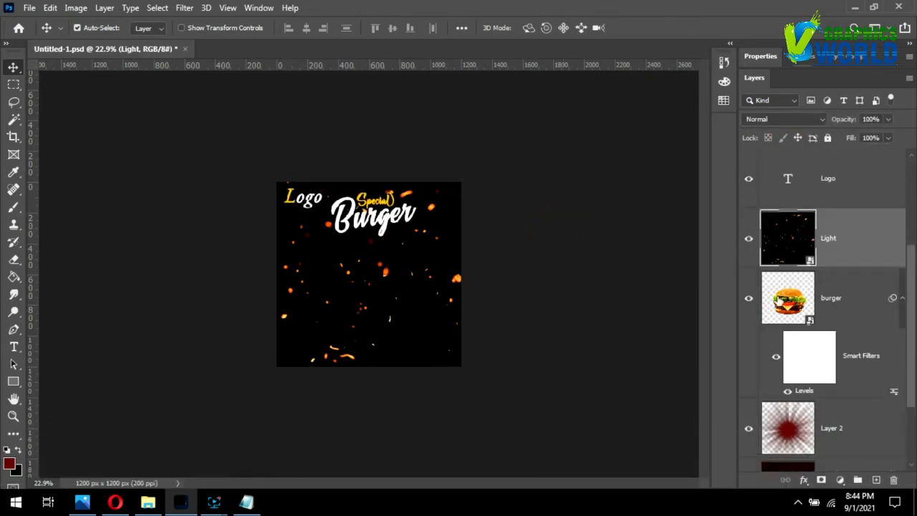
drag(795, 326, 795, 358)
click(570, 263)
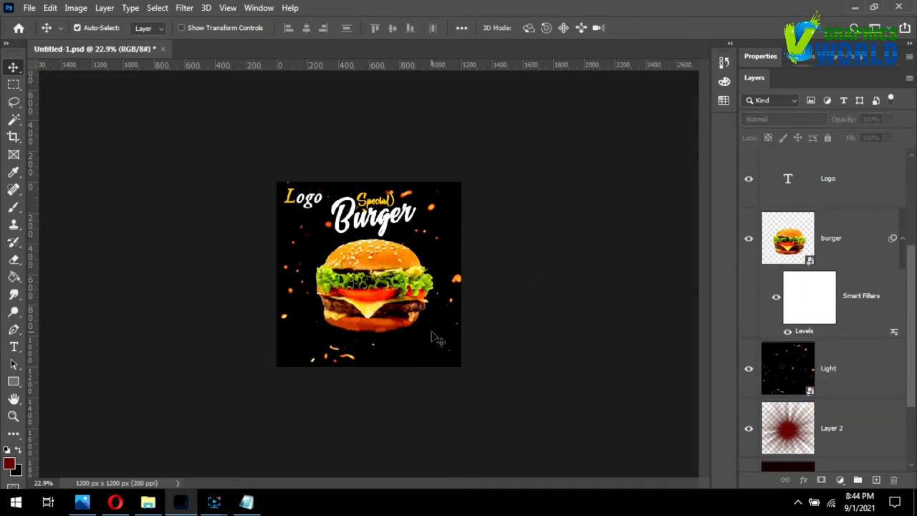
scroll(369, 275, up, 2)
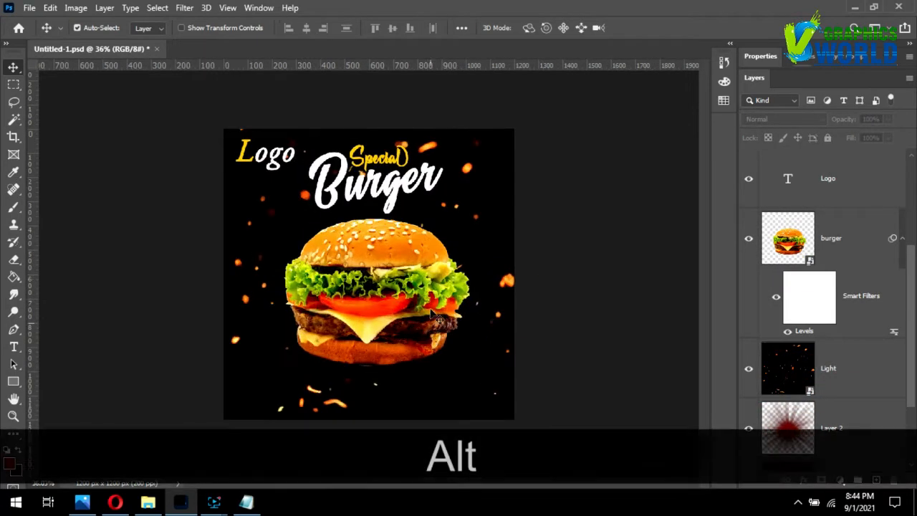
Set the Light layer's blend mode to Linear Dodge (Add).
click(833, 368)
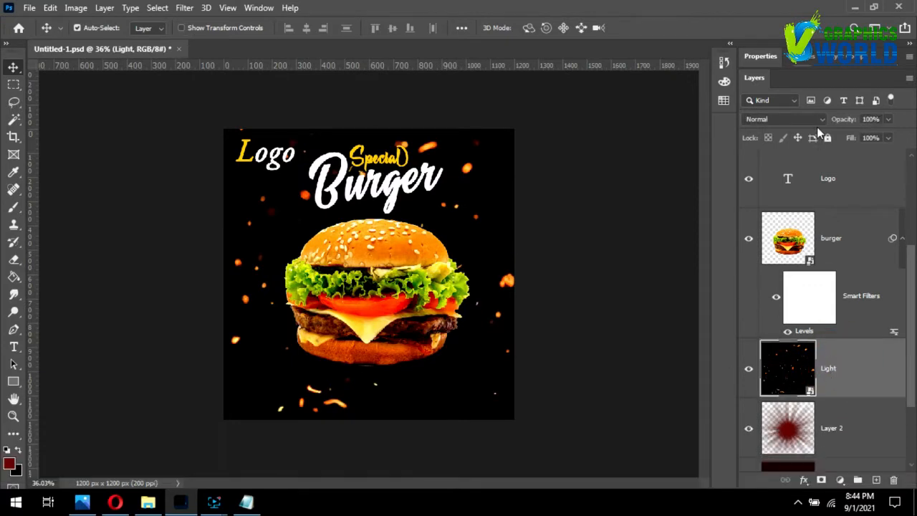
click(808, 120)
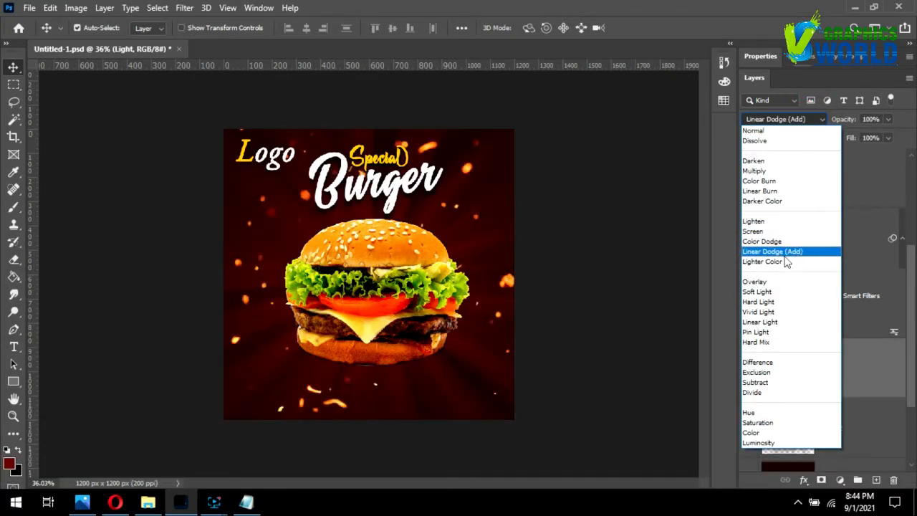
click(759, 252)
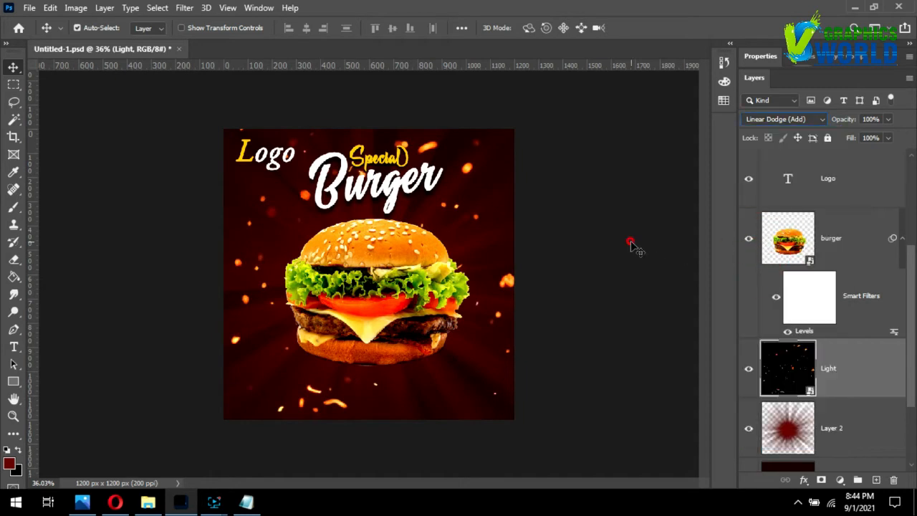
Shift the Light layer's sparks slightly right and down over the background, and save the document.
scroll(549, 248, up, 1)
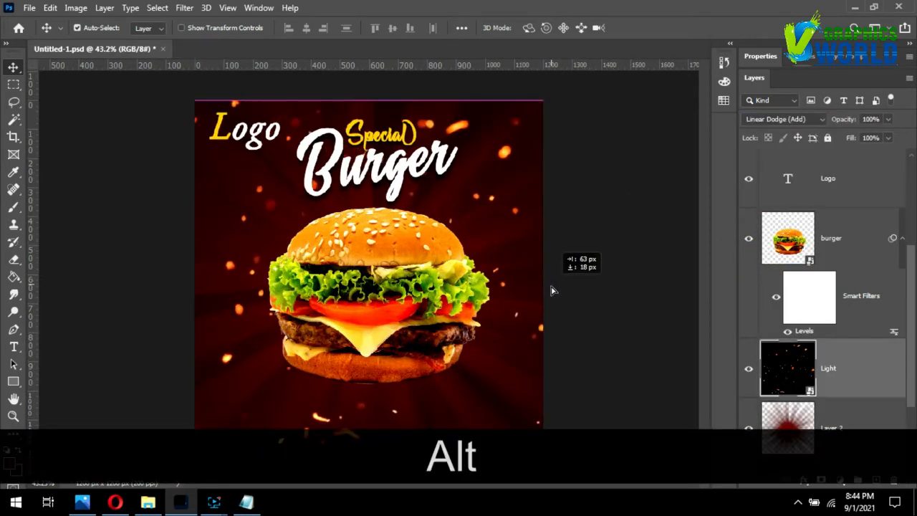
drag(552, 290, 548, 297)
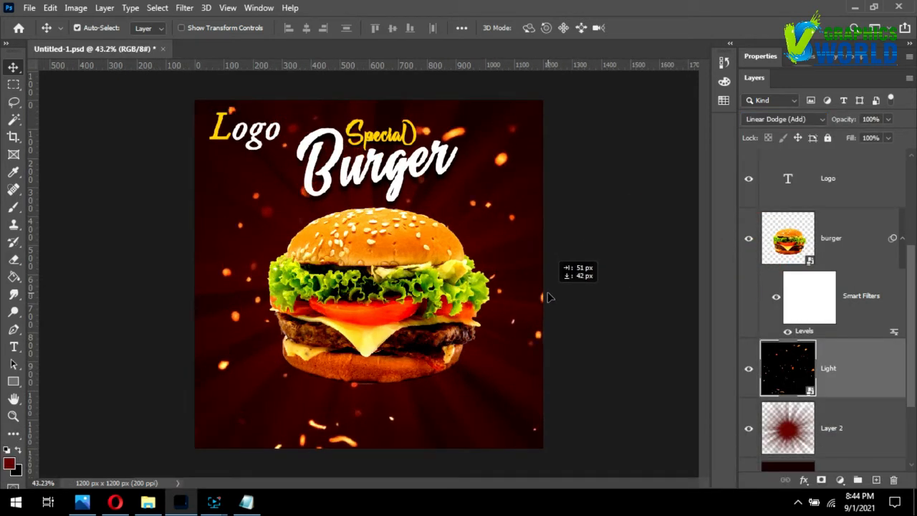
drag(548, 297, 543, 291)
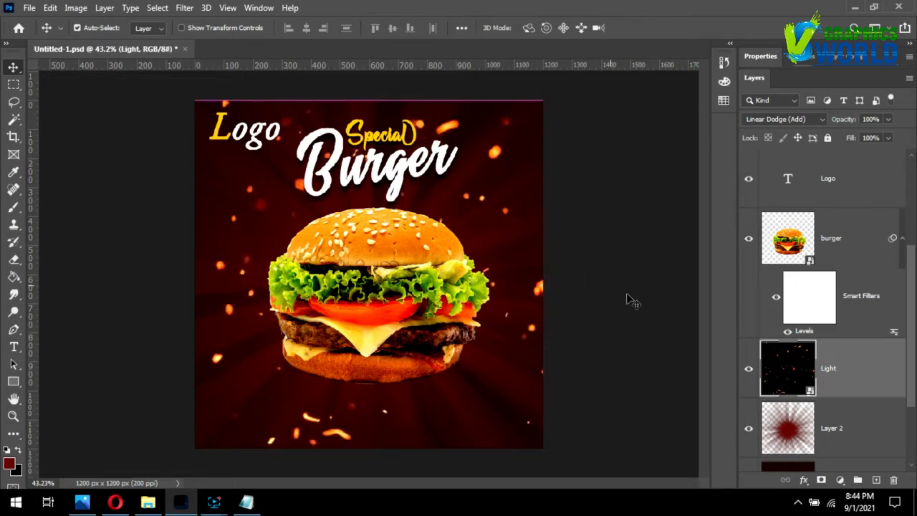
scroll(624, 292, down, 2)
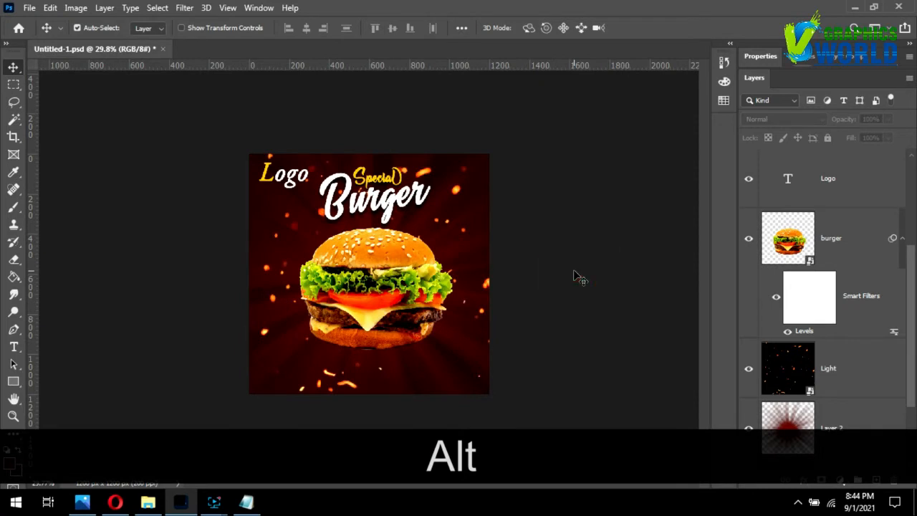
key(ctrl+s)
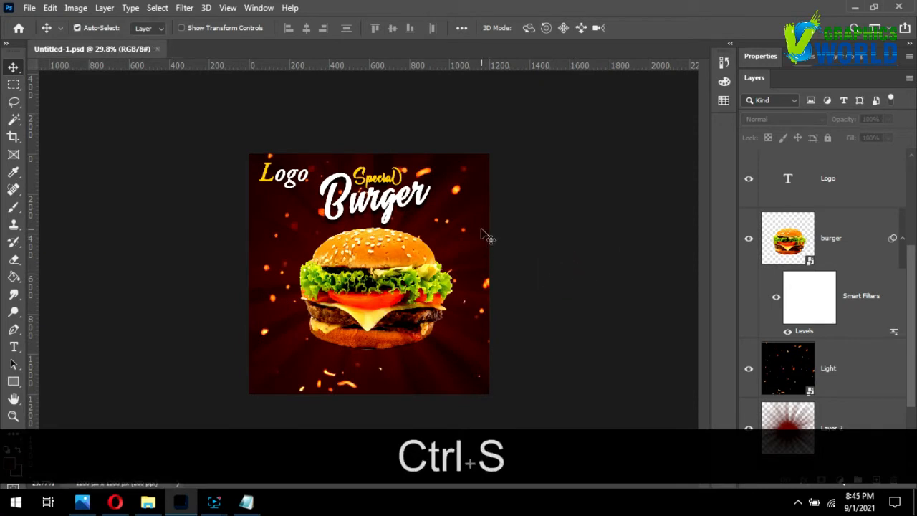
Place the Fire Flame Effect image from the burger folder, then rotate and fit it into the canvas's lower-left corner.
click(148, 502)
click(592, 211)
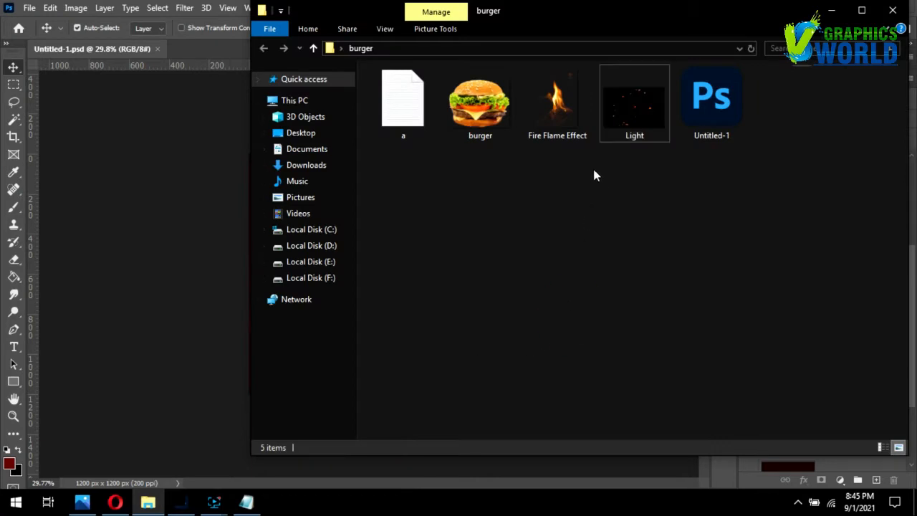
drag(556, 114, 179, 252)
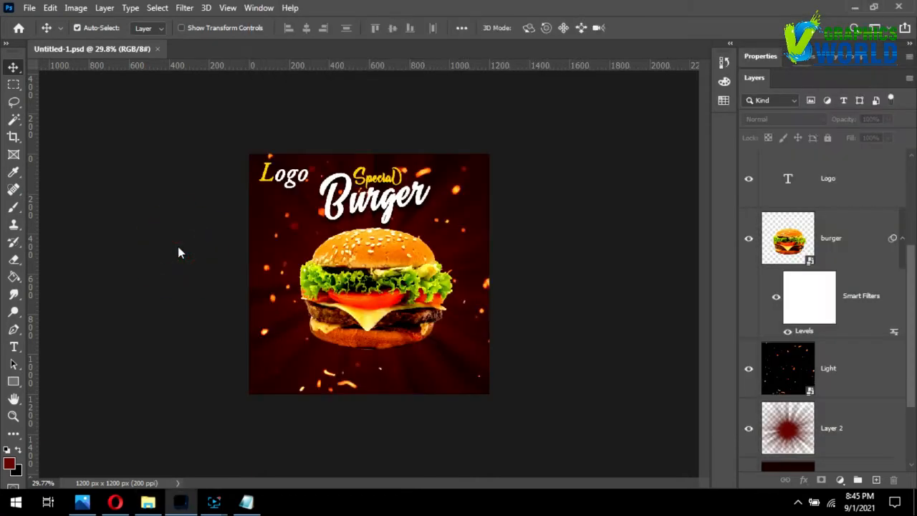
drag(497, 402, 494, 373)
drag(421, 326, 303, 368)
drag(393, 452, 352, 137)
mouse_move(296, 329)
mouse_down()
mouse_move(278, 312)
mouse_move(294, 340)
mouse_up()
key(Return)
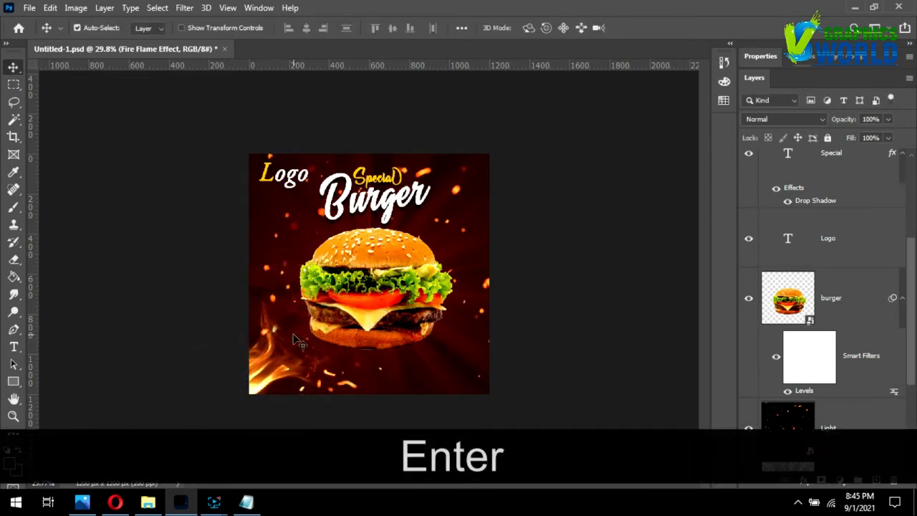
Apply a Gaussian Blur with a radius of about 9 pixels to the Fire Flame Effect layer.
alt+scroll(196, 94, up, 1)
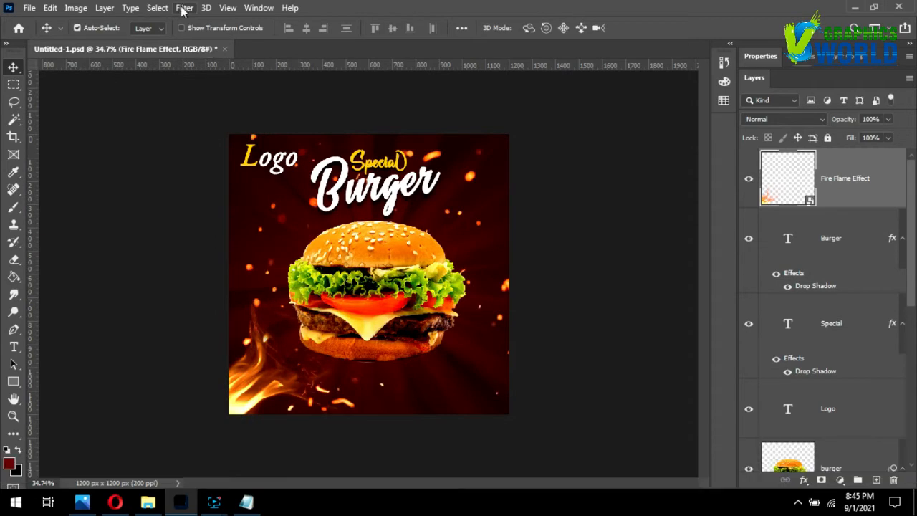
click(184, 8)
click(208, 166)
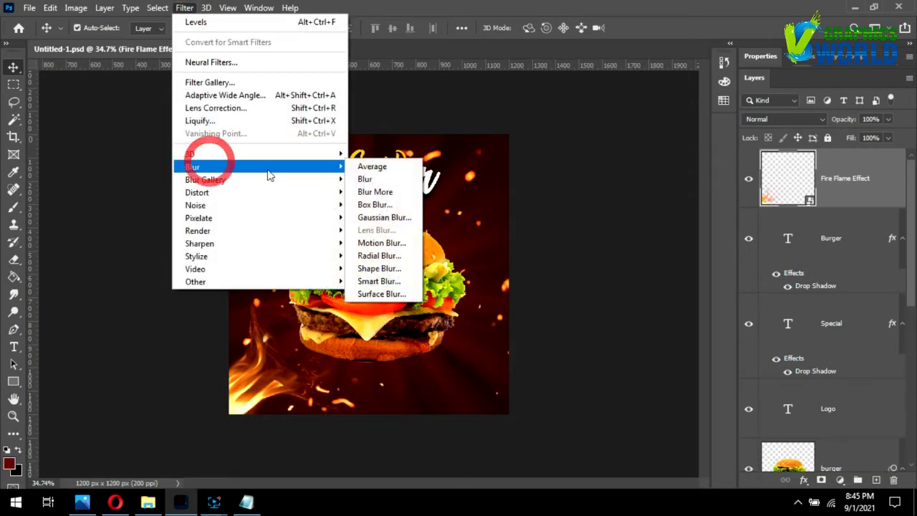
click(380, 217)
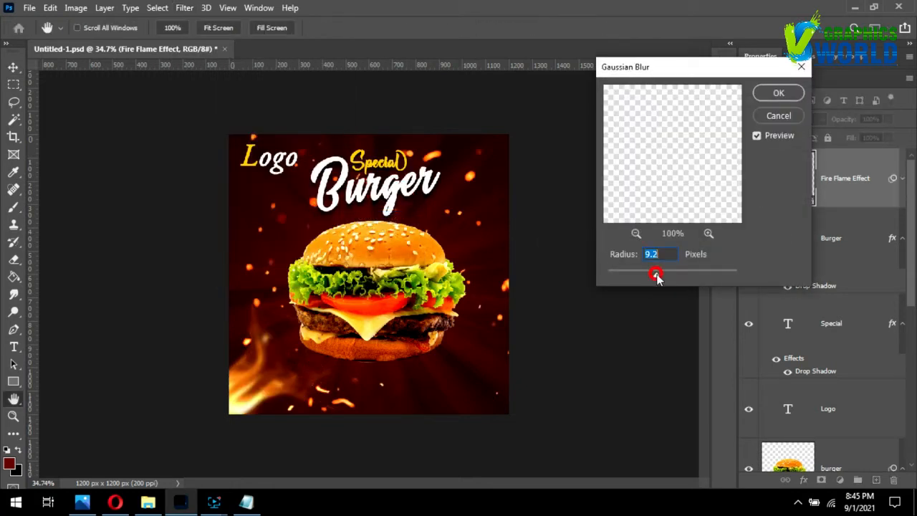
drag(662, 277, 655, 272)
click(777, 96)
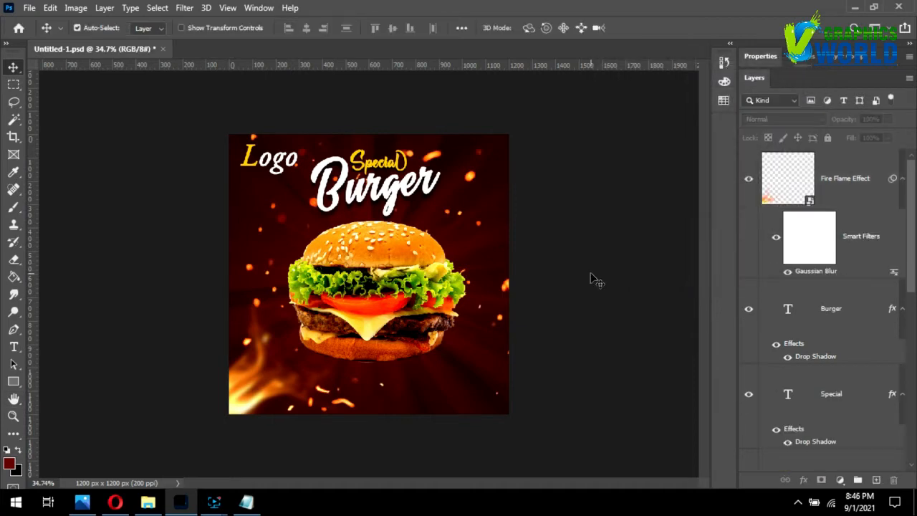
Duplicate the Fire Flame Effect layer into the canvas's upper-right area and rotate the copy so its flames spread leftward and down from the right edge.
drag(250, 403, 511, 150)
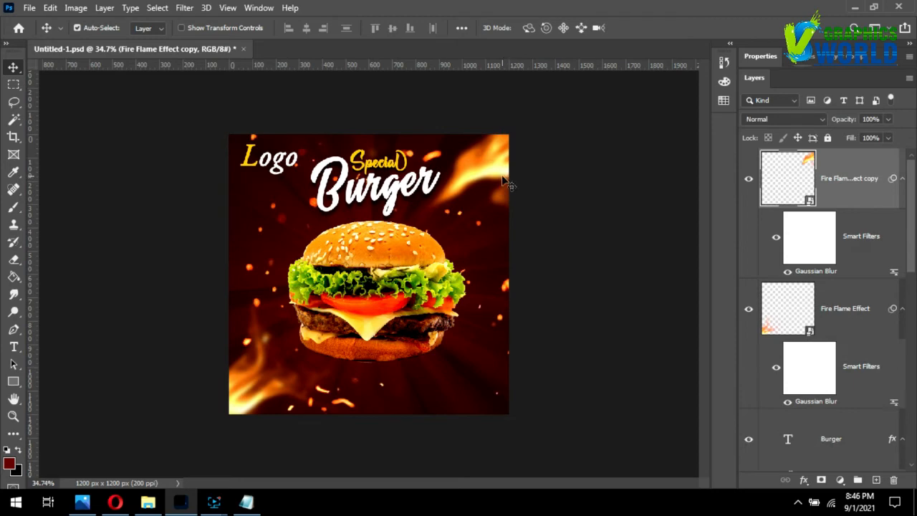
key(ctrl+t)
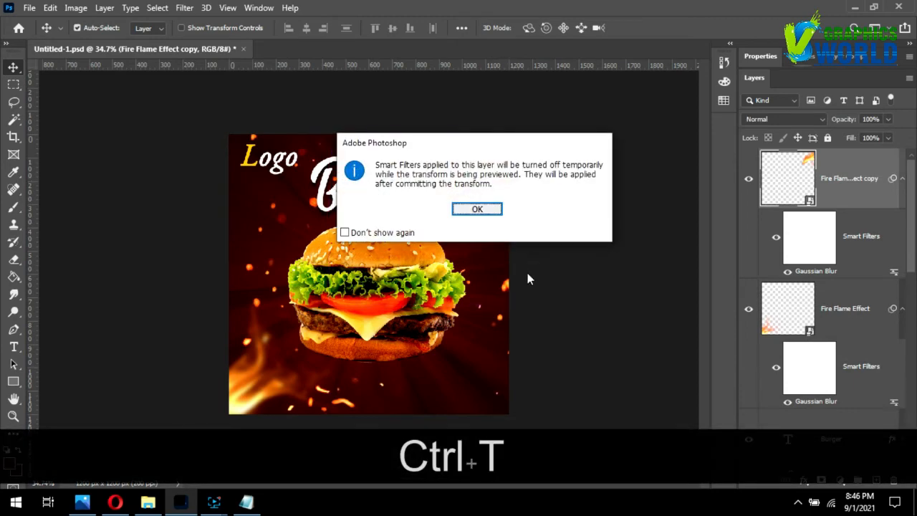
click(492, 212)
drag(540, 267, 477, 73)
drag(503, 186, 524, 211)
key(Return)
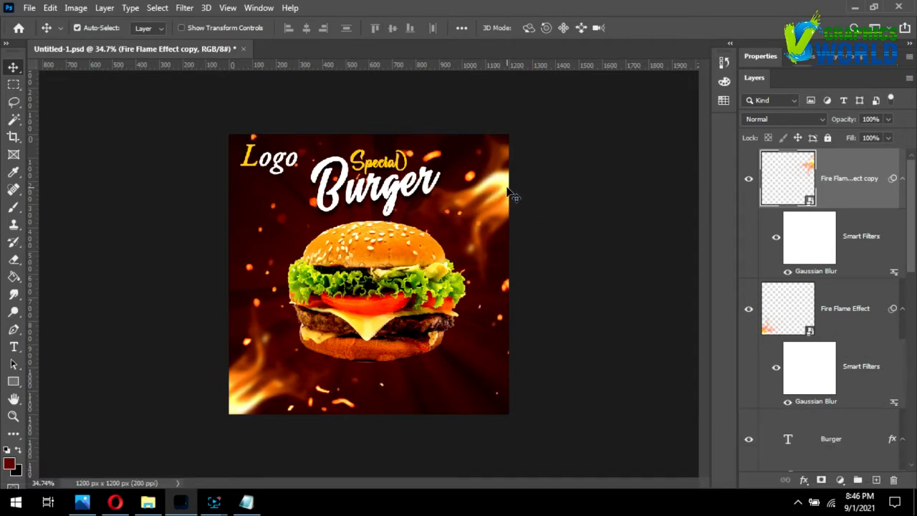
Move the flame copy up and slightly right into the canvas's upper-right corner, and save the document.
drag(500, 188, 518, 139)
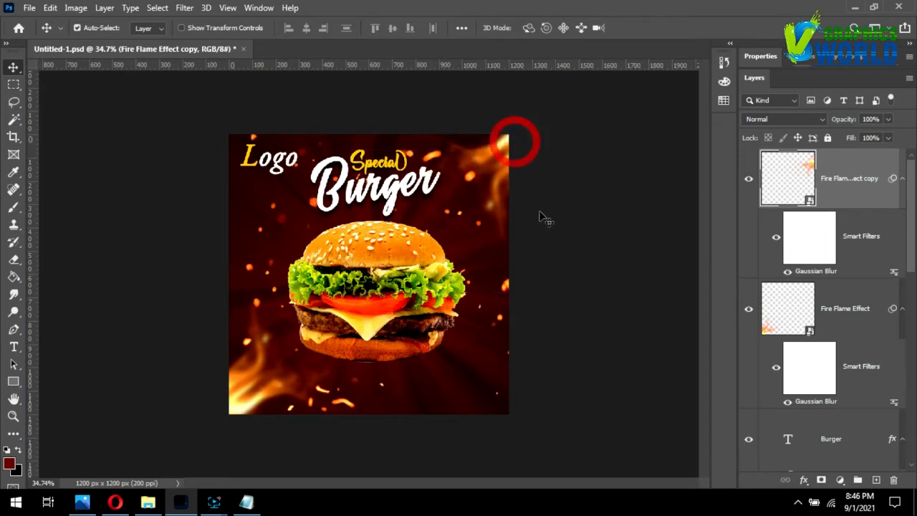
click(564, 248)
scroll(563, 247, up, 2)
scroll(609, 208, down, 3)
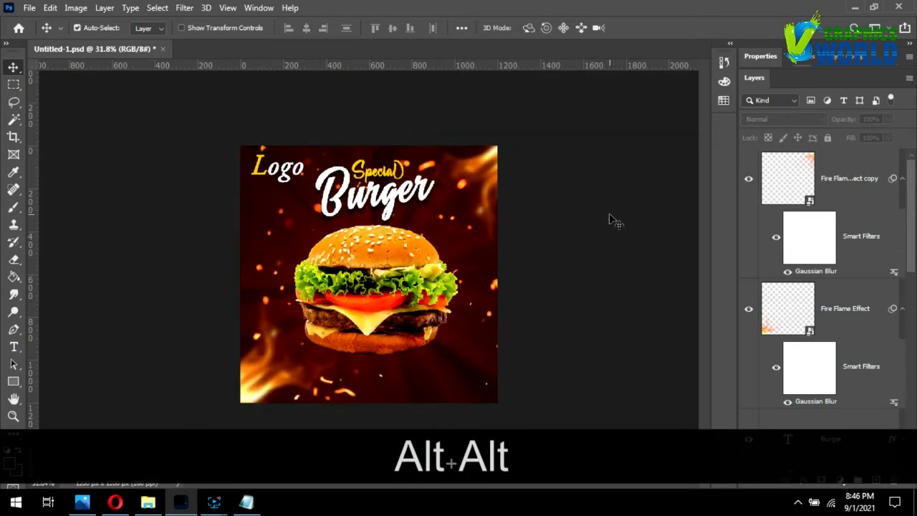
key(ctrl+s)
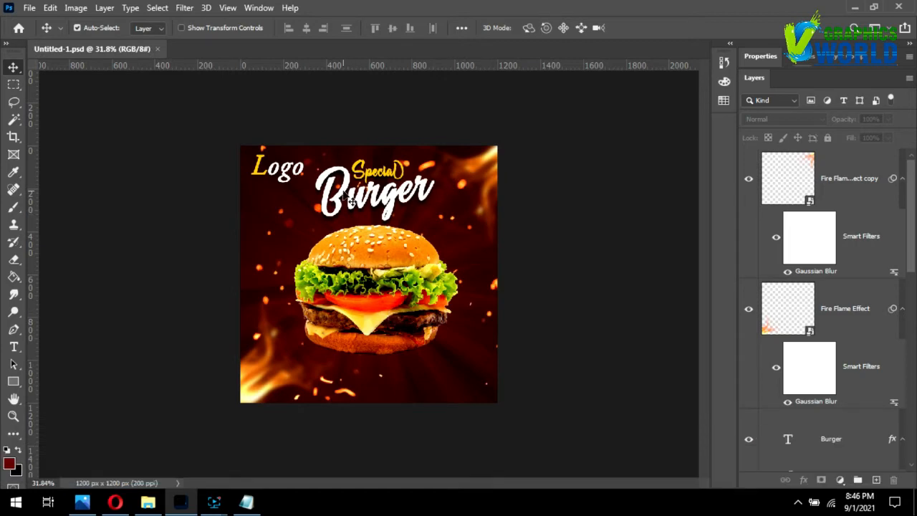
Scale the Logo text down to about 75% in the canvas's upper-left corner.
key(alt)
scroll(292, 181, up, 2)
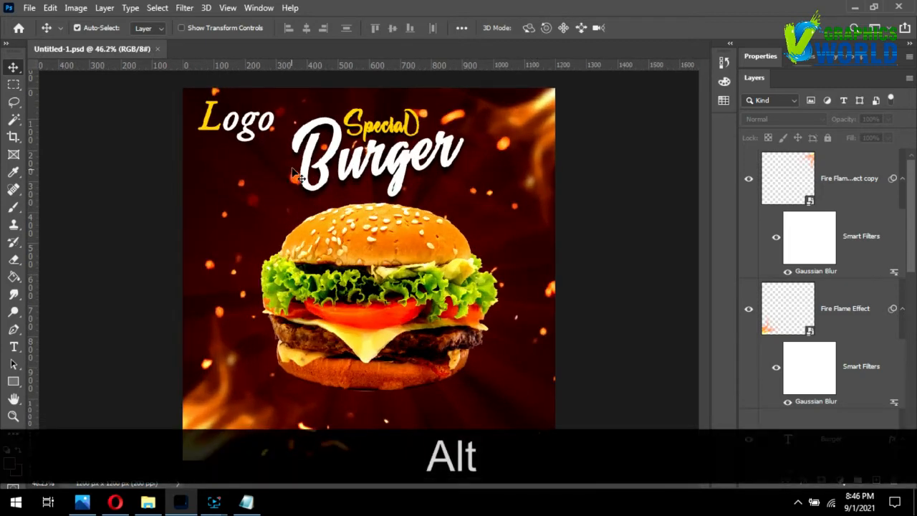
click(279, 127)
key(ctrl+t)
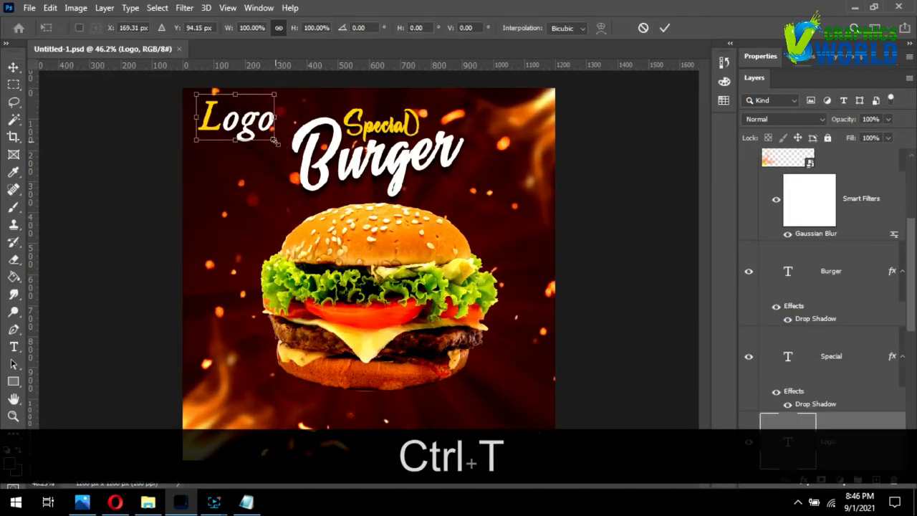
drag(275, 141, 255, 131)
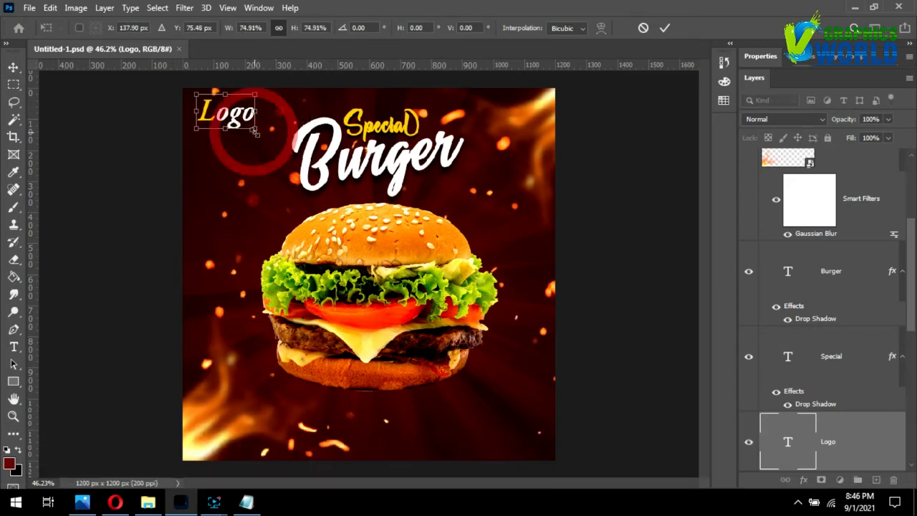
key(Return)
scroll(317, 139, down, 2)
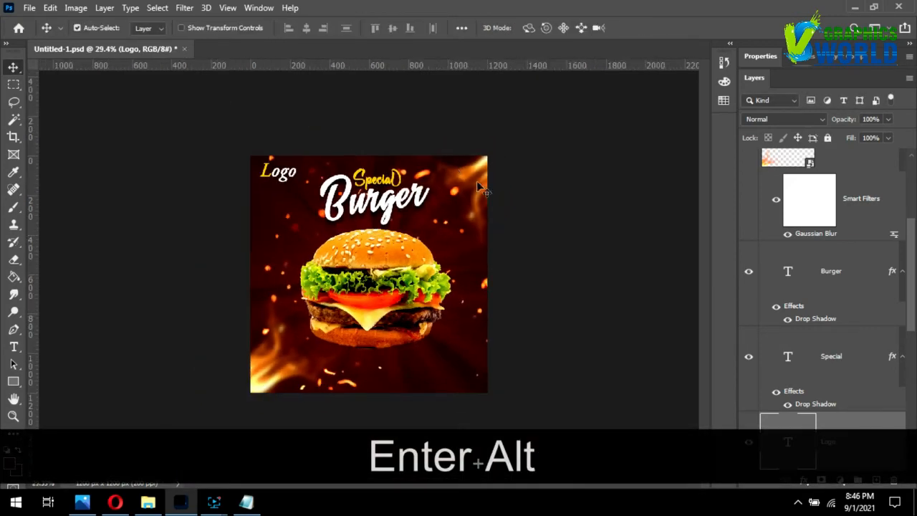
click(556, 247)
scroll(426, 407, down, 1)
scroll(425, 408, up, 2)
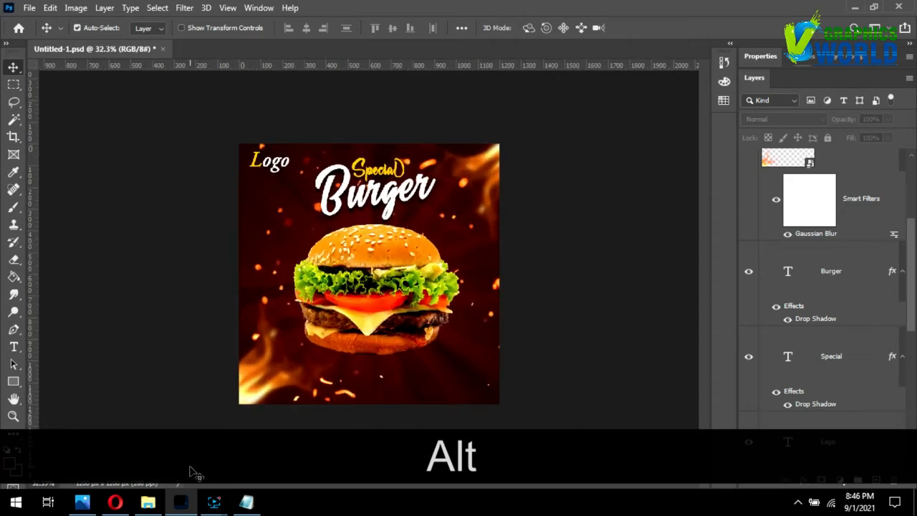
Copy the website and phone number lines from Notepad and paste them in Photoshop as new text below the burger.
key(alt+Tab)
drag(663, 225, 516, 165)
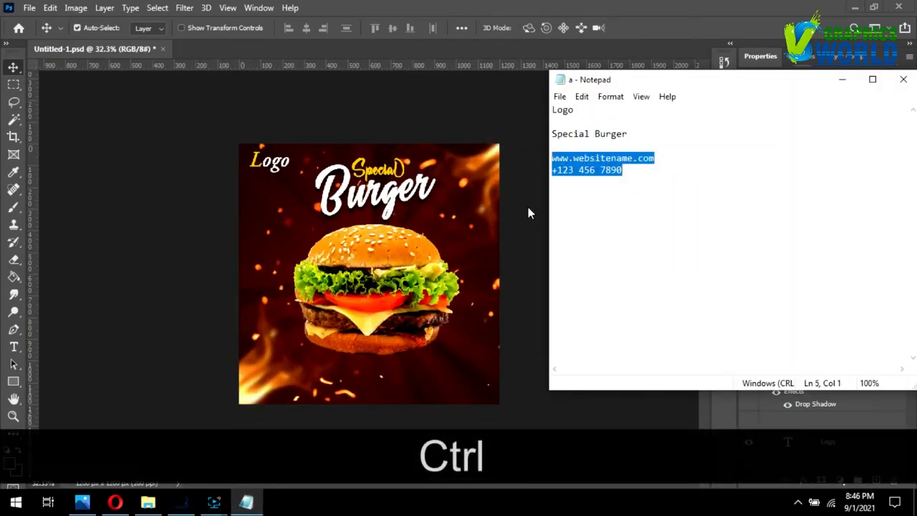
key(ctrl+c)
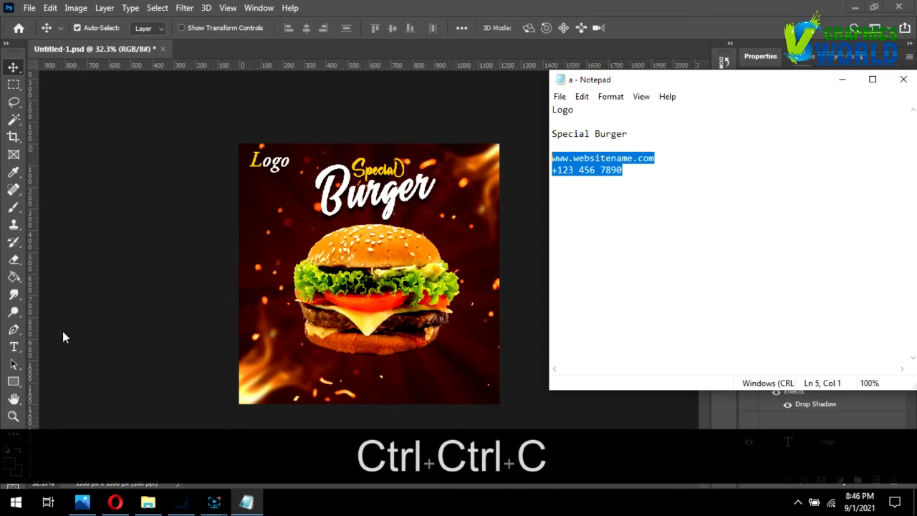
click(14, 347)
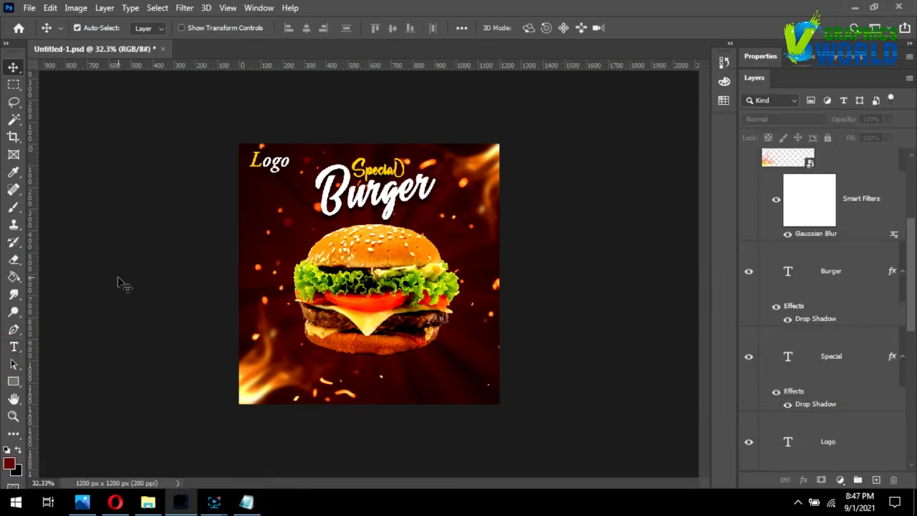
click(389, 367)
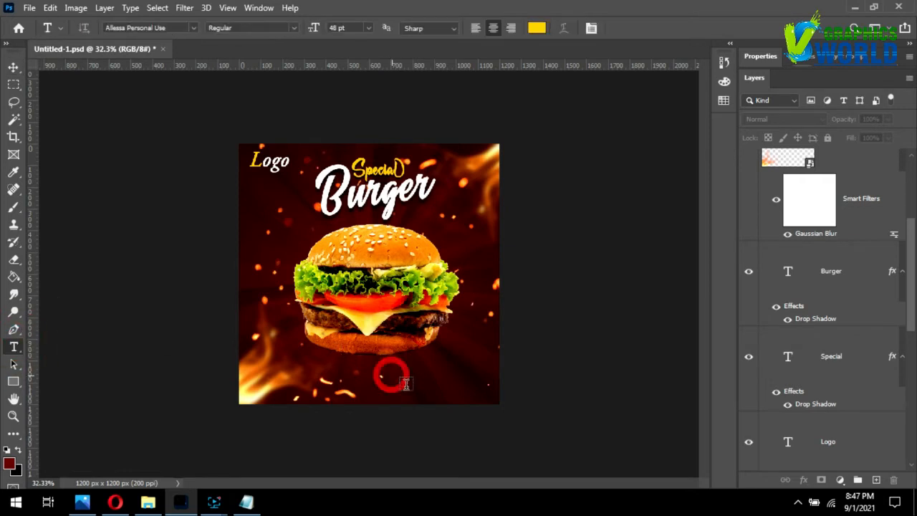
key(ctrl+v)
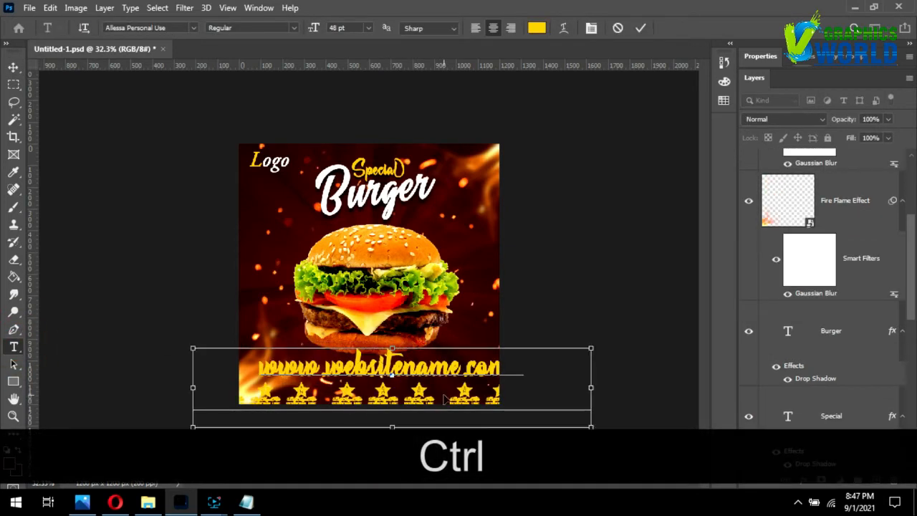
Set the font of the whole website and phone number text to Arial Narrow.
key(ctrl+a)
click(136, 29)
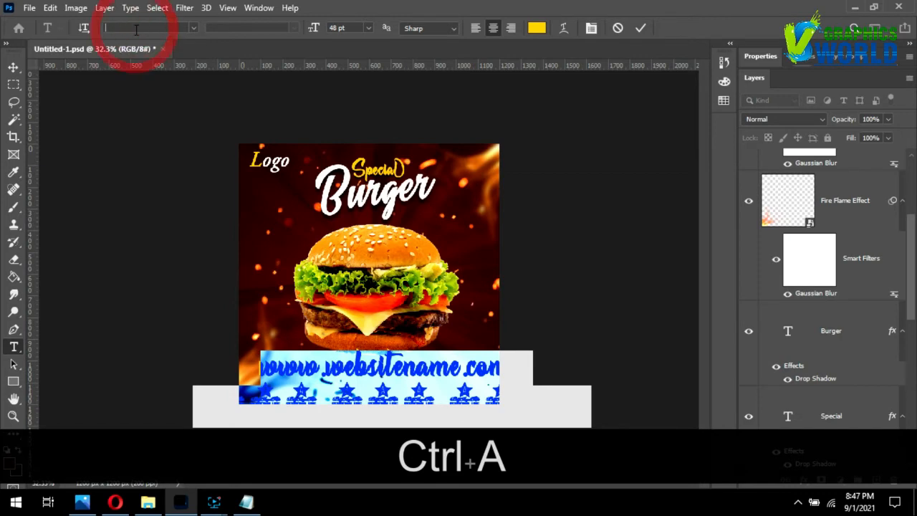
text(aril)
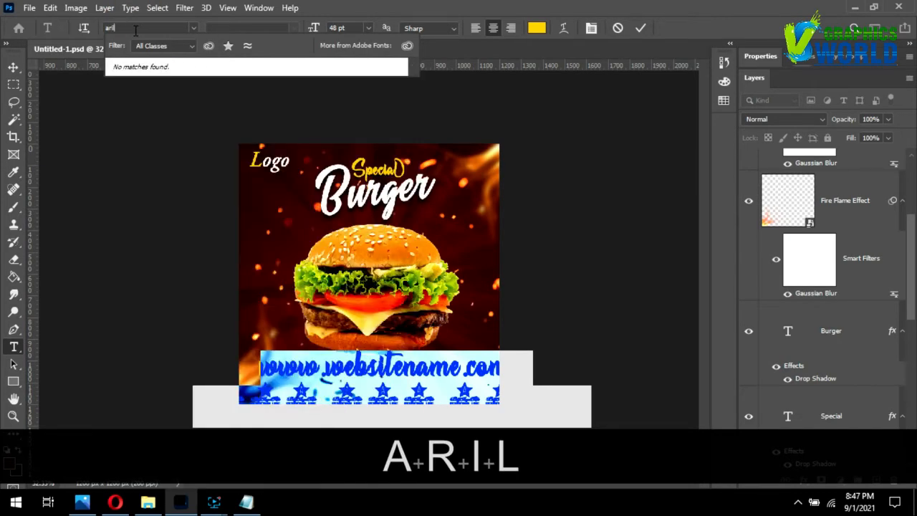
key(BackSpace)
text(al)
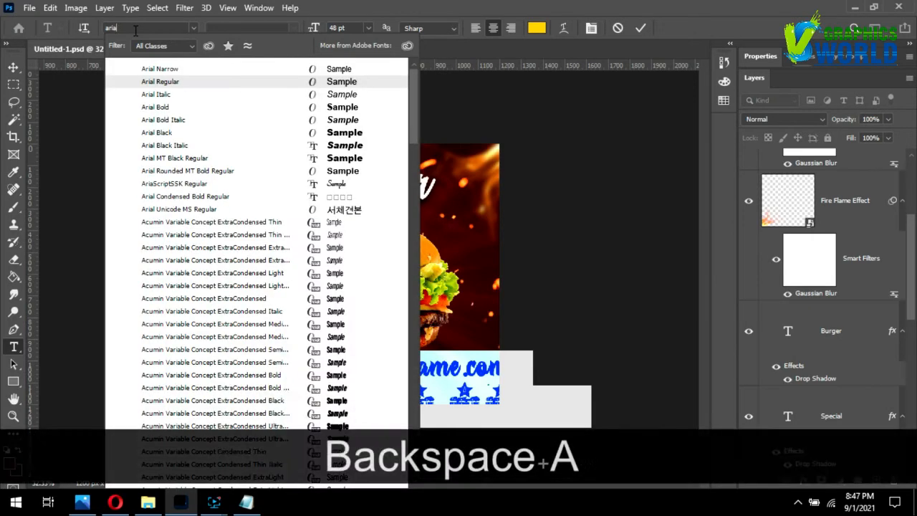
click(172, 71)
click(19, 68)
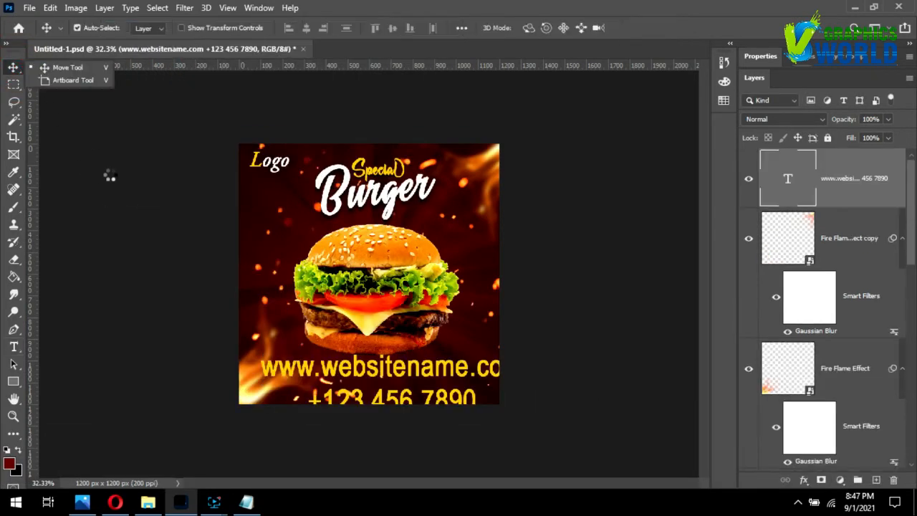
Nudge the contact text up and scale it to about 65.5% to fit beneath the burger.
drag(418, 378, 415, 372)
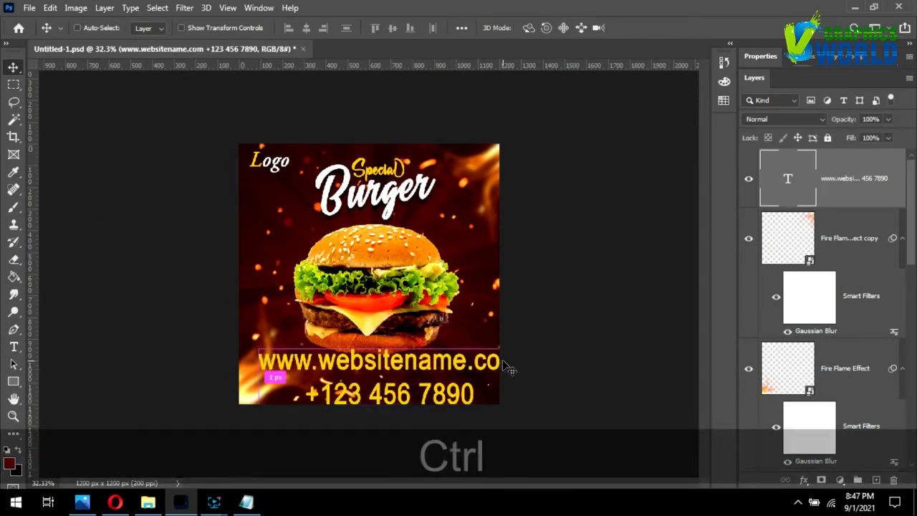
key(ctrl+t)
drag(522, 346, 435, 367)
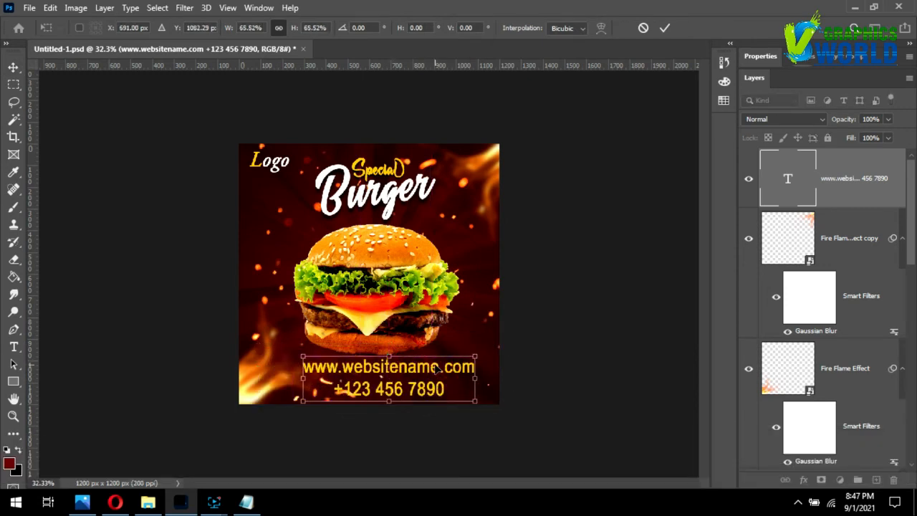
key(Return)
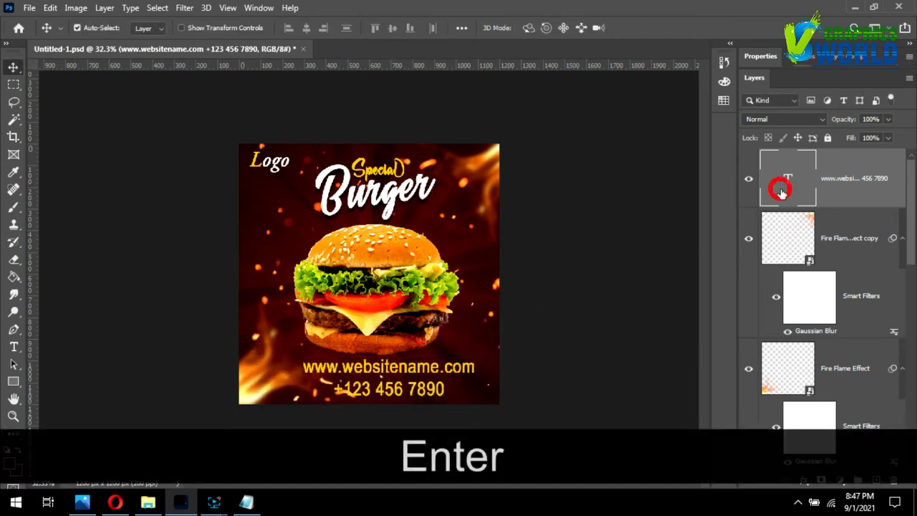
double_click(781, 190)
drag(445, 389, 307, 390)
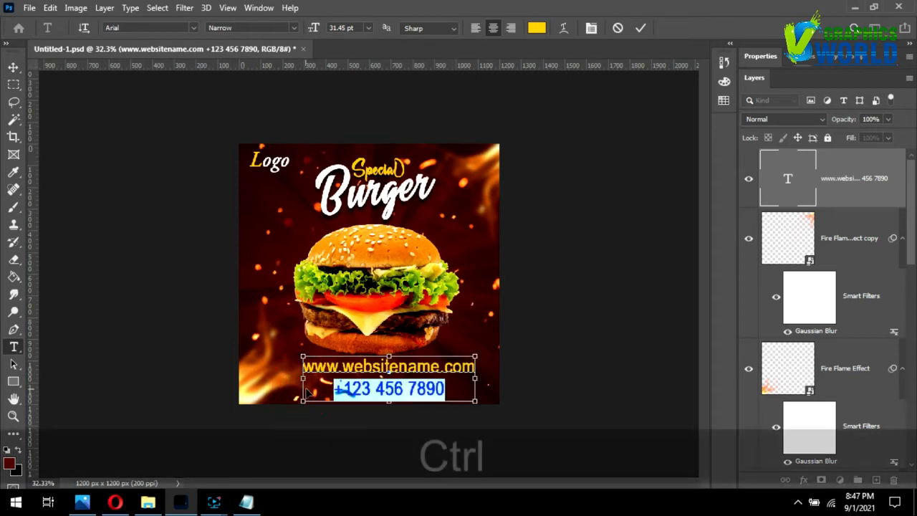
key(ctrl+x)
key(BackSpace)
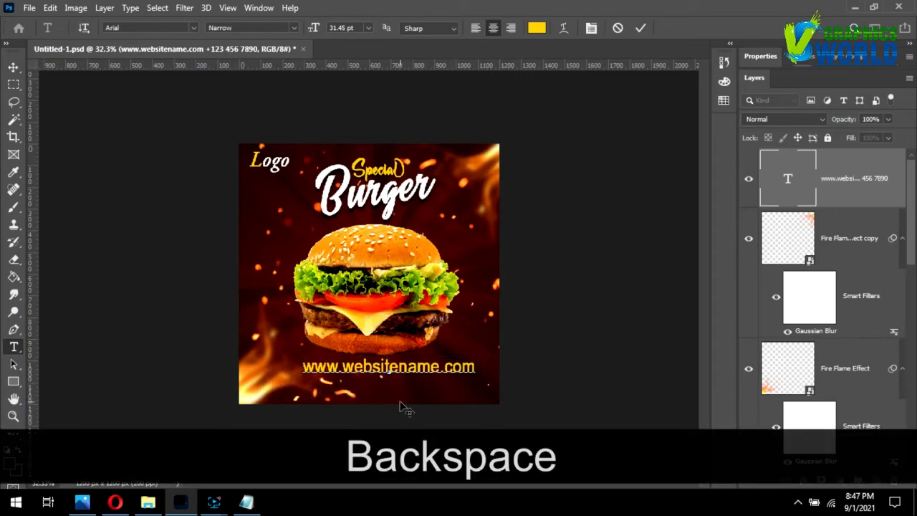
click(11, 65)
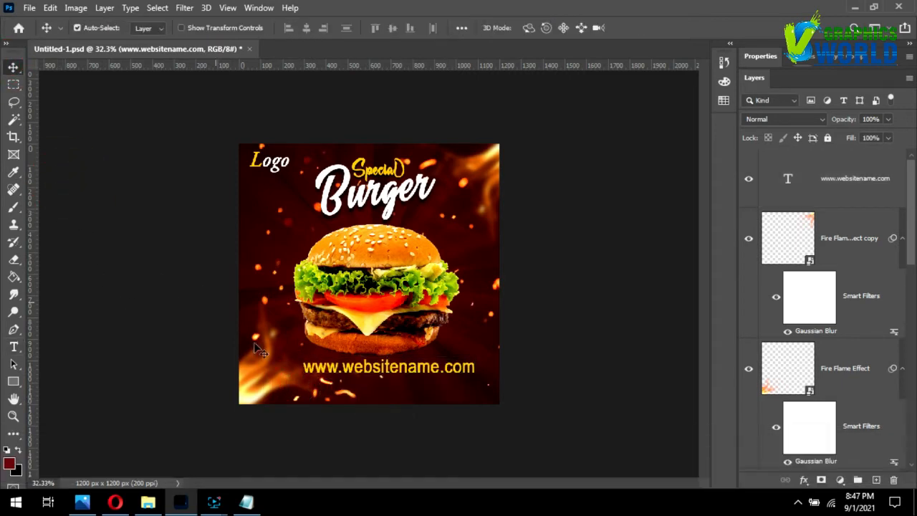
Duplicate the website text just below itself and replace the copy's content with the cut phone number.
key(alt)
drag(403, 390, 415, 406)
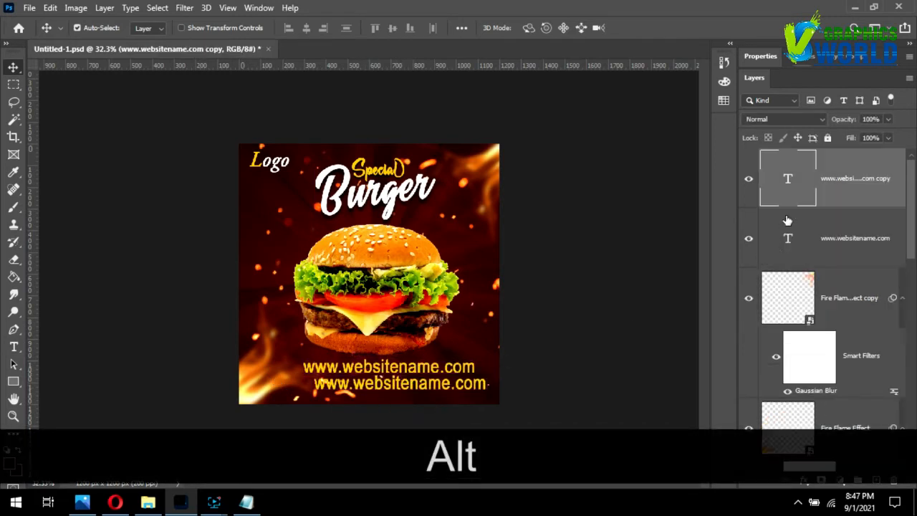
double_click(786, 186)
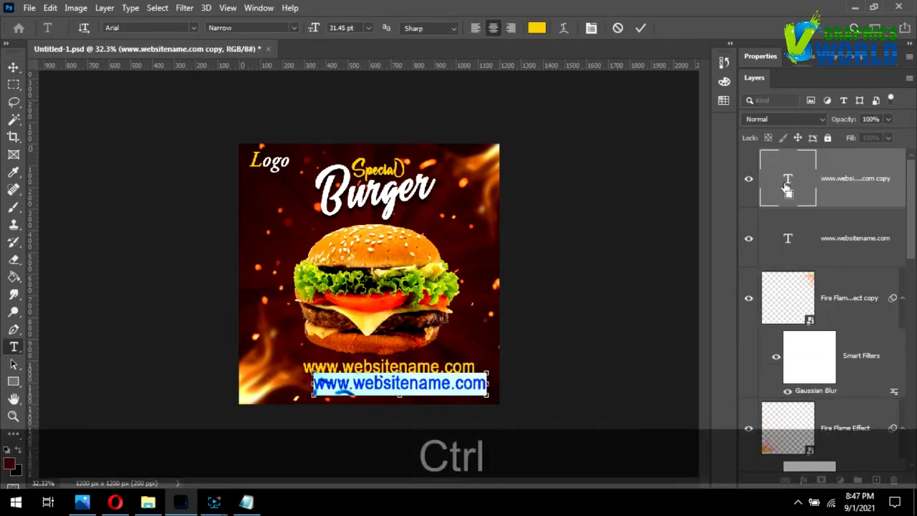
key(ctrl+v)
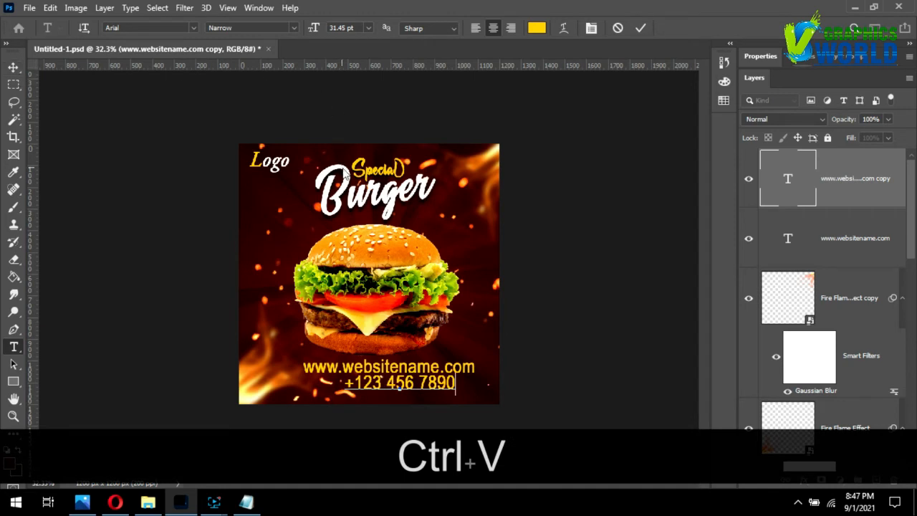
Set the phone number text's color to white (ffffff) and its font style to Bold.
double_click(783, 163)
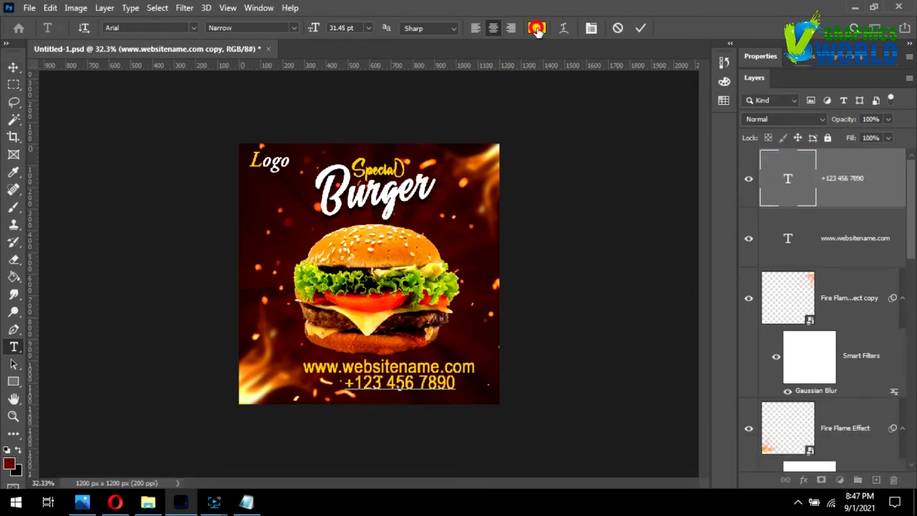
click(536, 28)
text(ffffff)
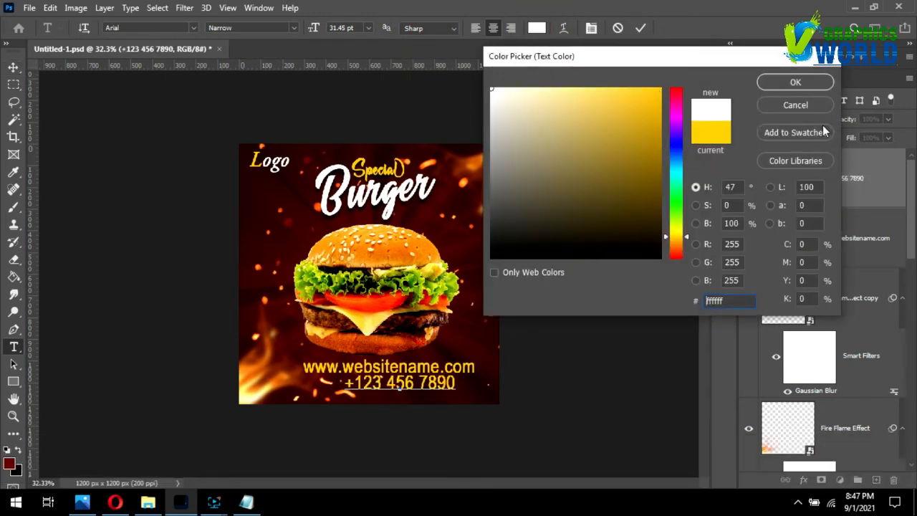
click(792, 83)
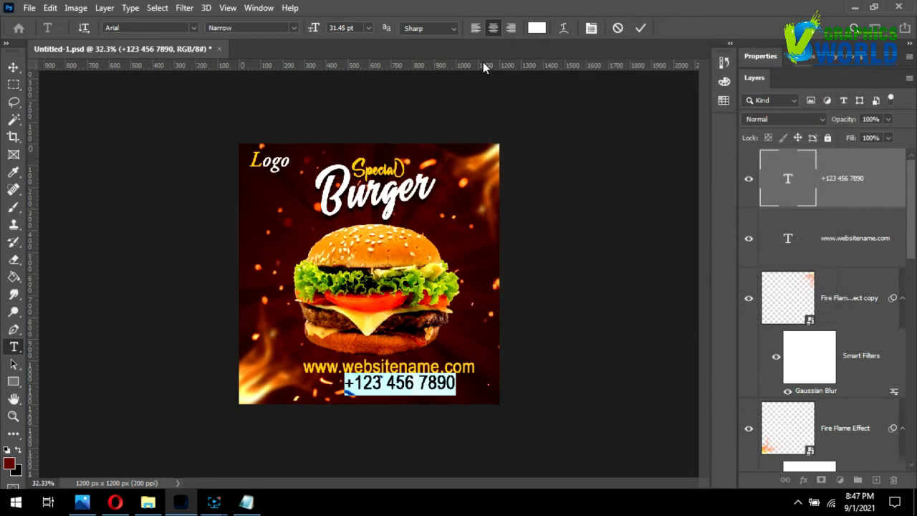
click(292, 29)
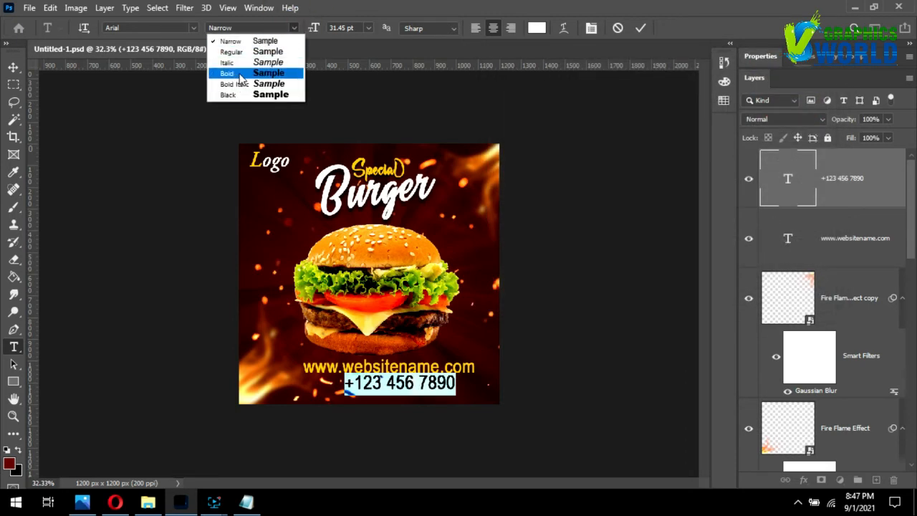
click(228, 73)
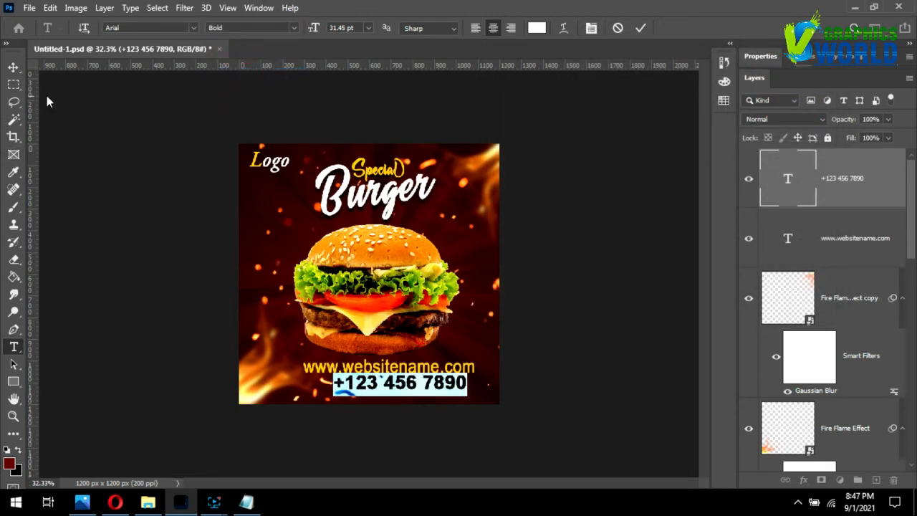
click(13, 66)
scroll(401, 238, up, 3)
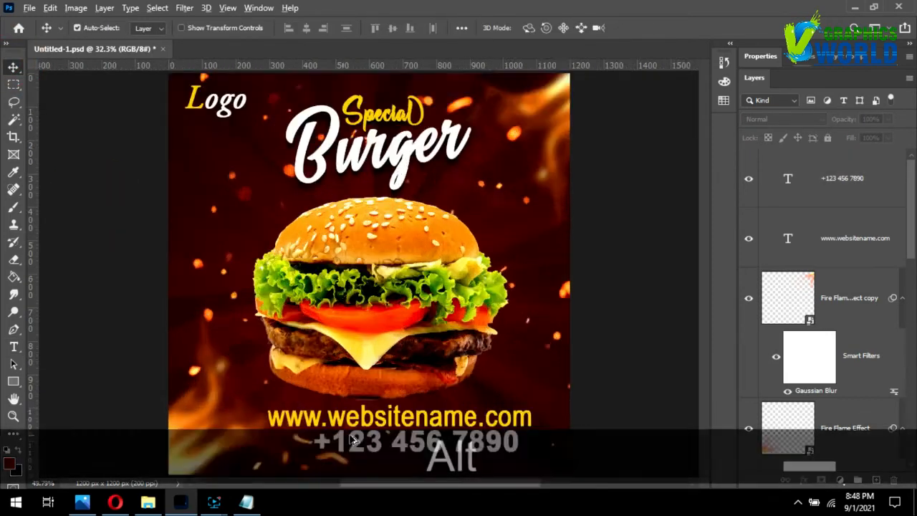
Scale the website text down and arrange it centered just beneath the phone number, with both lines under the burger.
scroll(401, 239, down, 5)
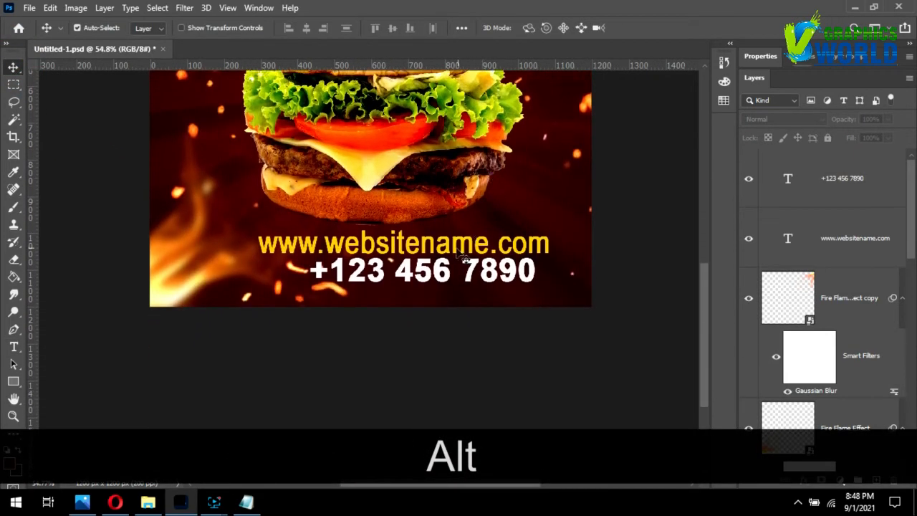
drag(439, 280, 395, 293)
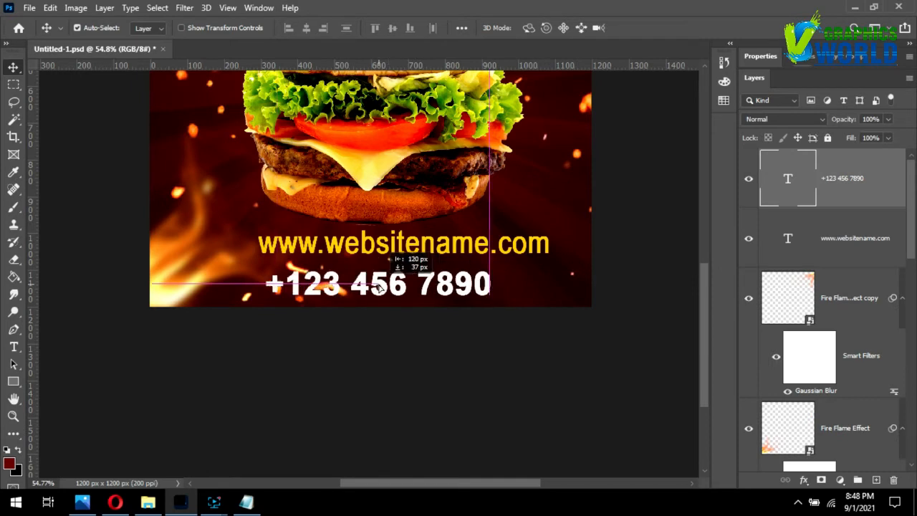
click(392, 256)
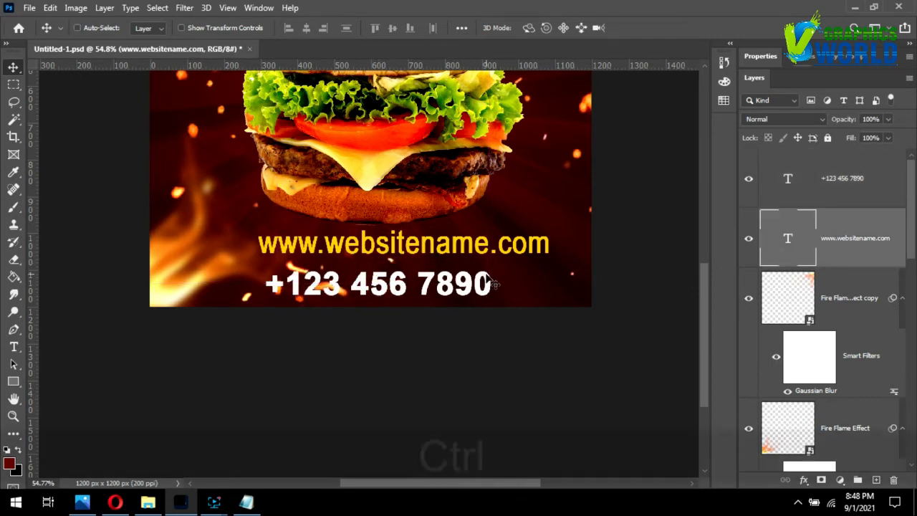
key(ctrl+t)
drag(499, 229, 480, 261)
key(Return)
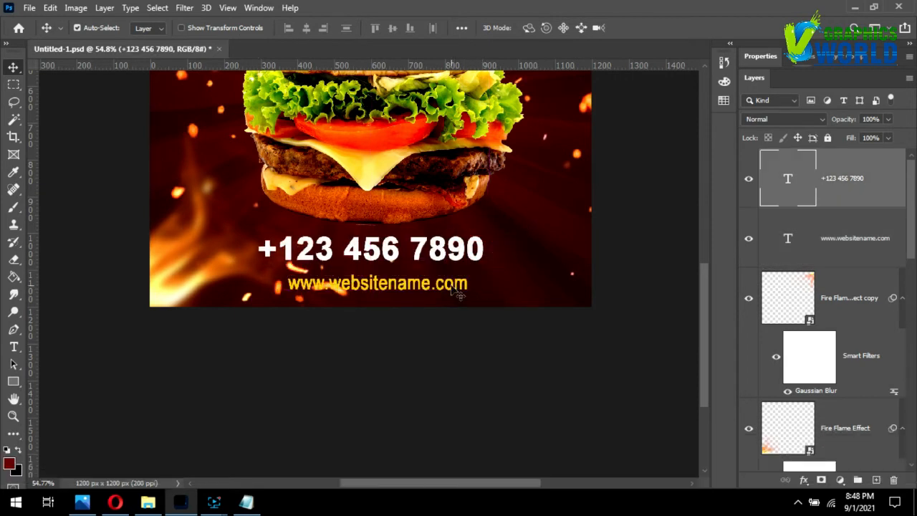
drag(454, 290, 450, 287)
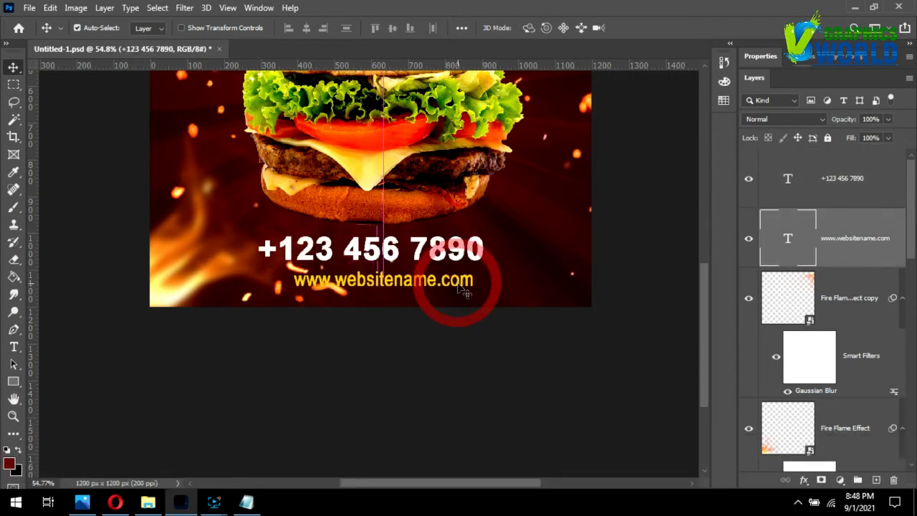
Align the horizontal centers of the phone number and website text layers.
click(838, 179)
shift+click(805, 253)
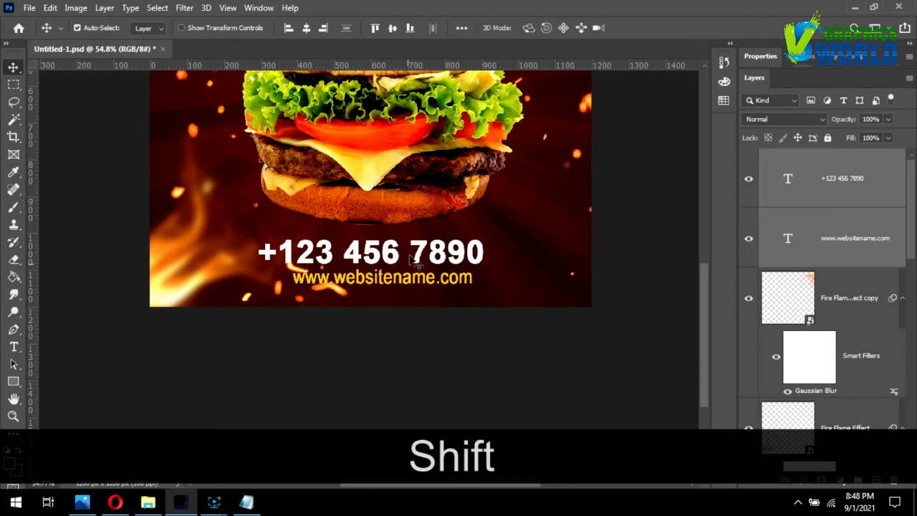
click(306, 28)
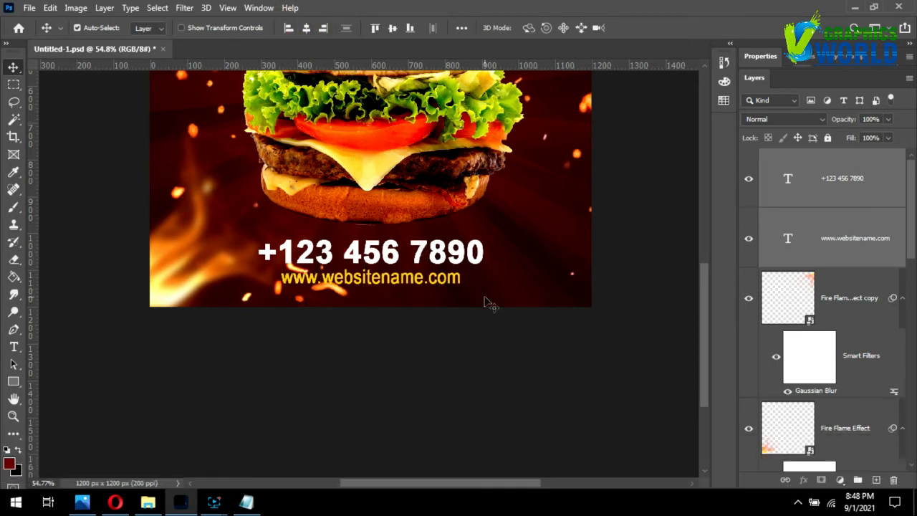
scroll(511, 348, down, 2)
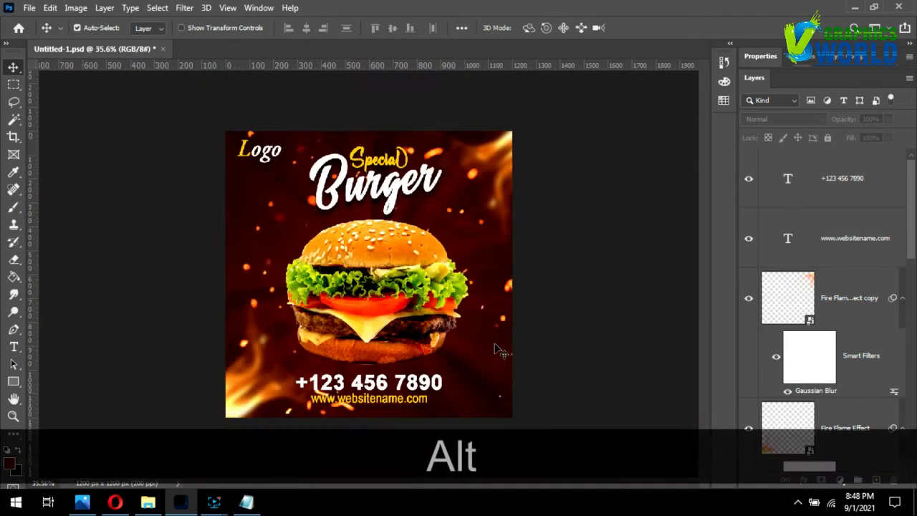
scroll(403, 342, up, 2)
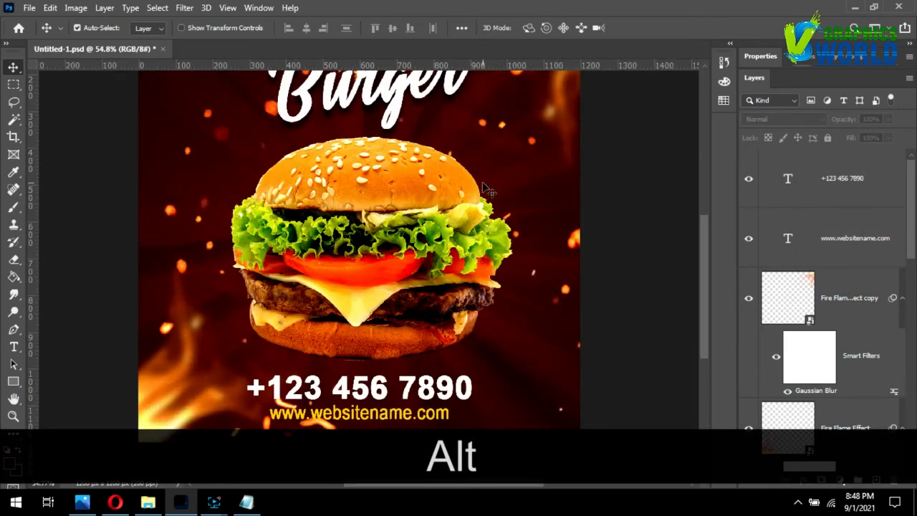
scroll(616, 146, down, 2)
scroll(320, 349, up, 2)
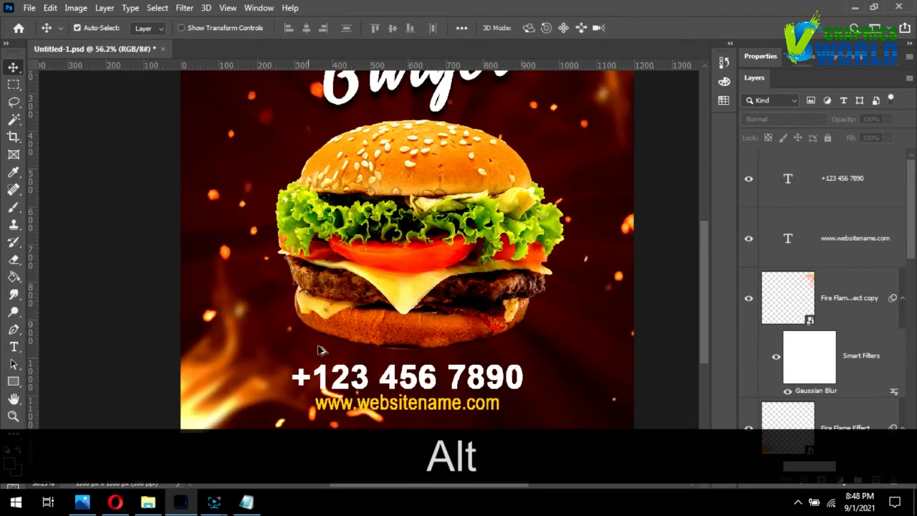
scroll(287, 365, down, 2)
scroll(226, 403, up, 1)
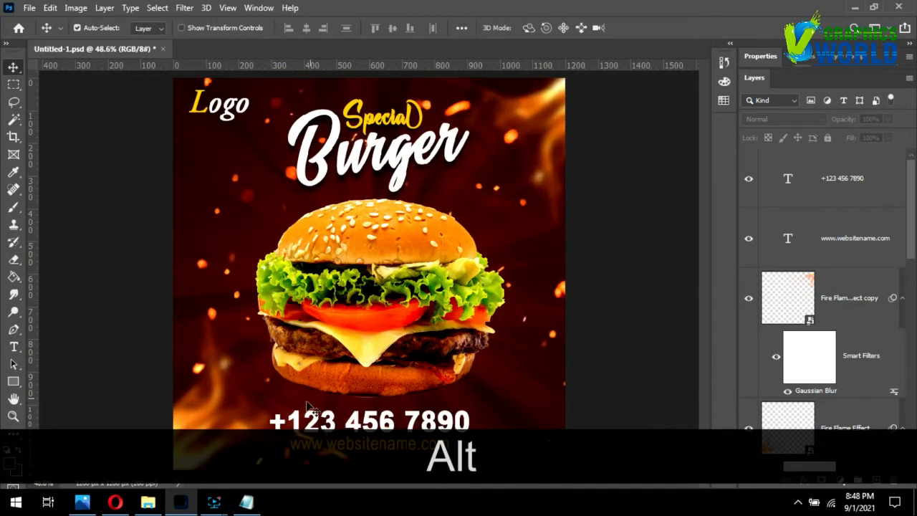
Shift the Fire Flame Effect beside the contact text slightly outward toward the lower-left corner of the artwork.
scroll(310, 407, up, 4)
scroll(438, 191, down, 2)
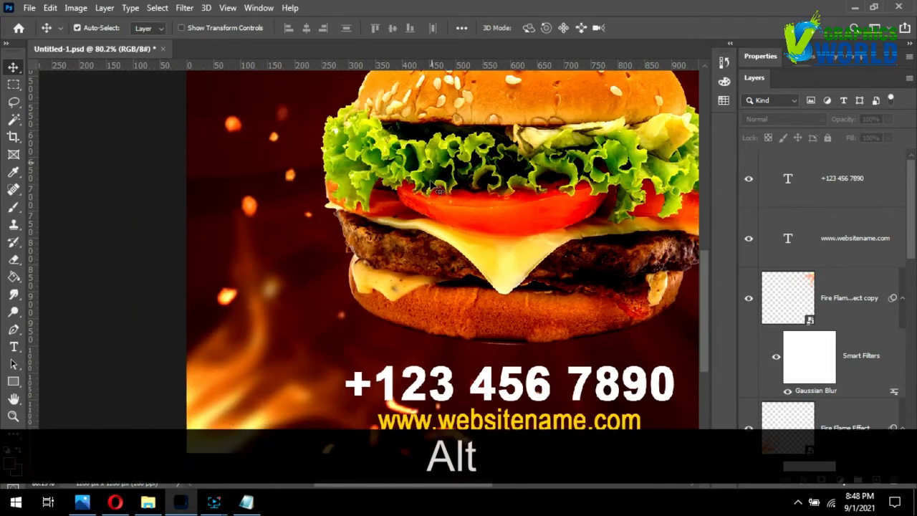
scroll(499, 339, down, 3)
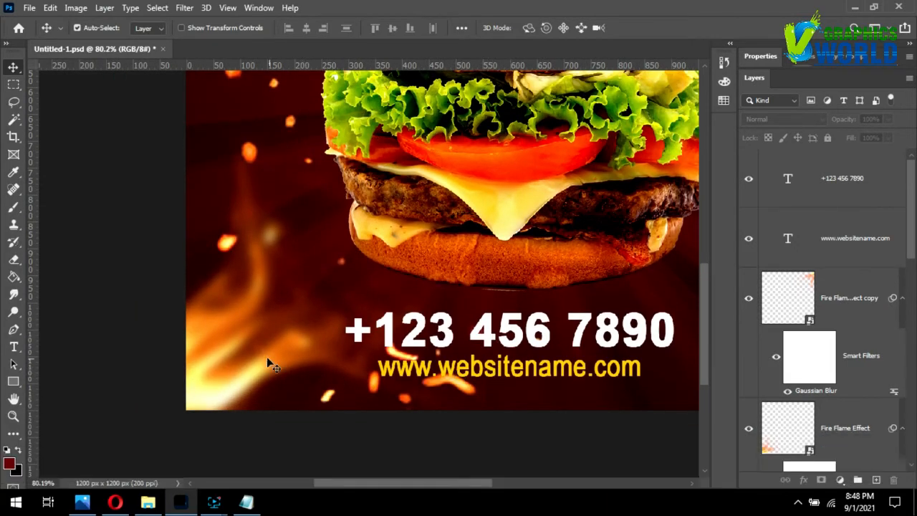
drag(261, 354, 236, 350)
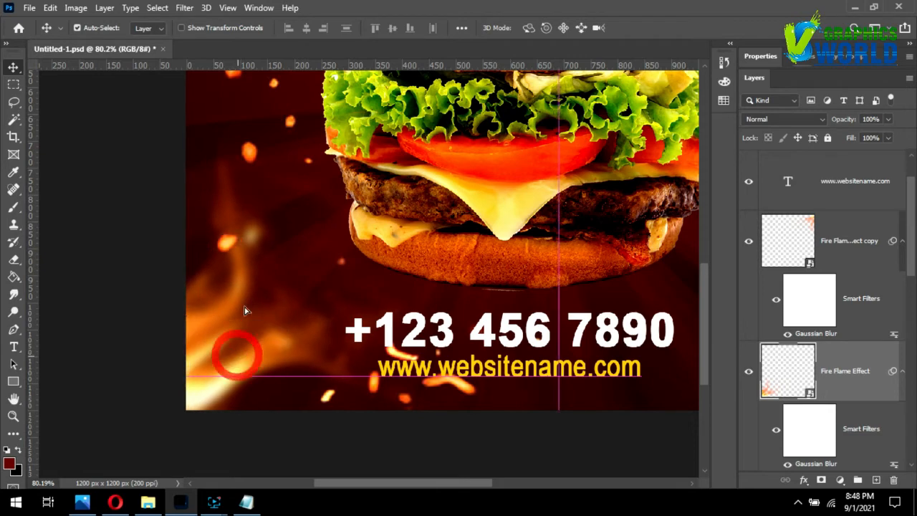
Rotate the Light sparks layer behind the burger about 26.3° clockwise and shift it slightly left and down.
click(252, 154)
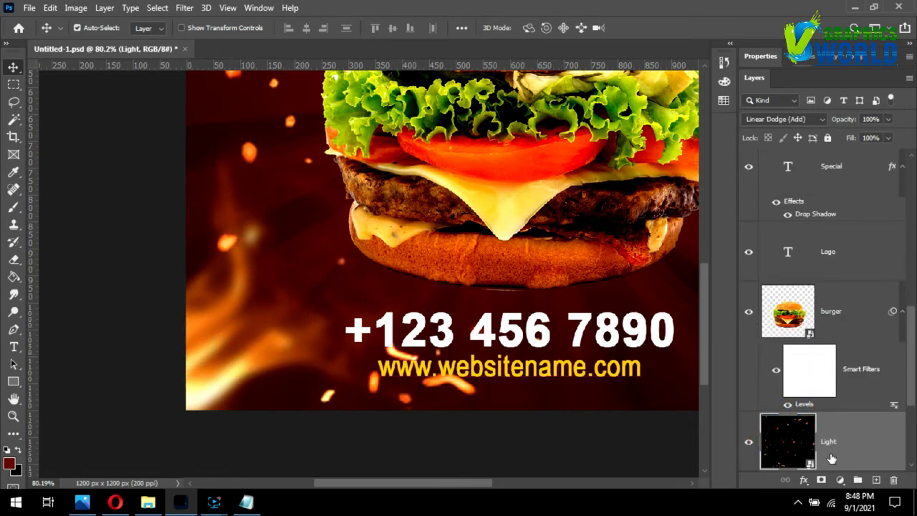
key(ctrl+t)
key(alt)
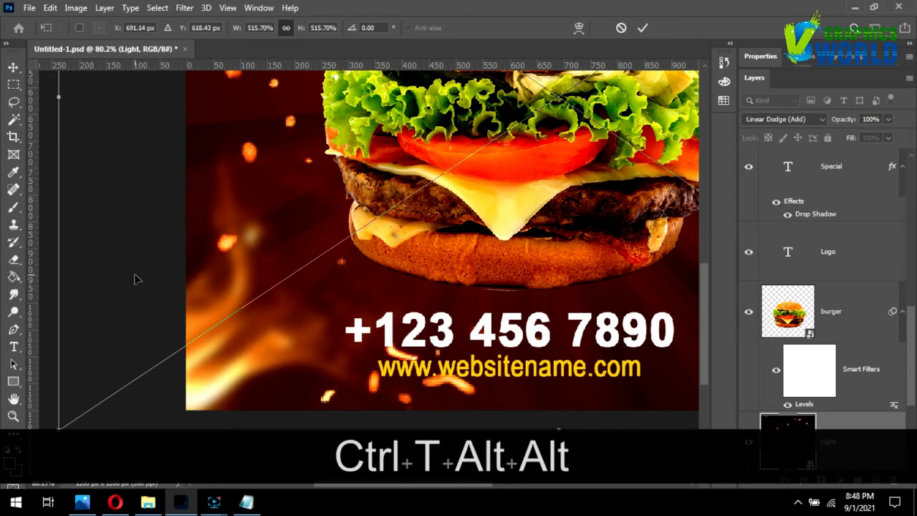
drag(50, 281, 63, 207)
scroll(63, 207, down, 5)
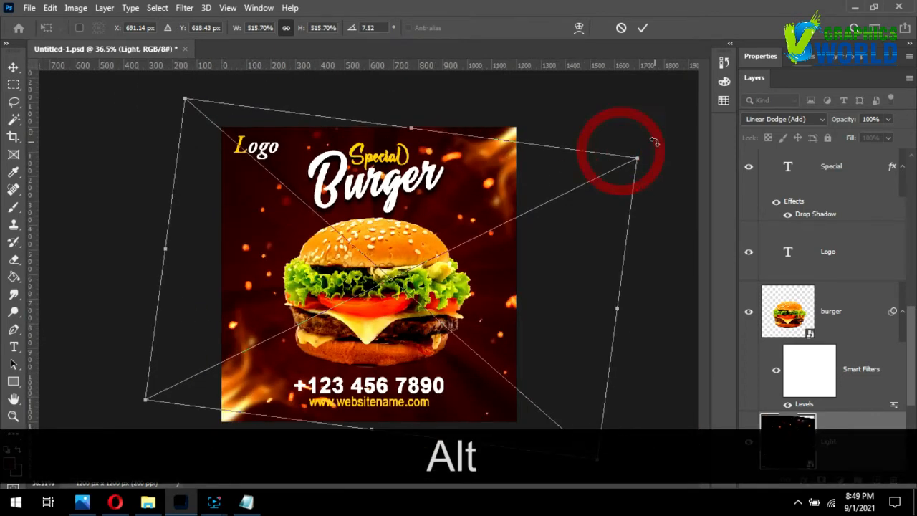
drag(654, 142, 666, 235)
drag(589, 264, 574, 269)
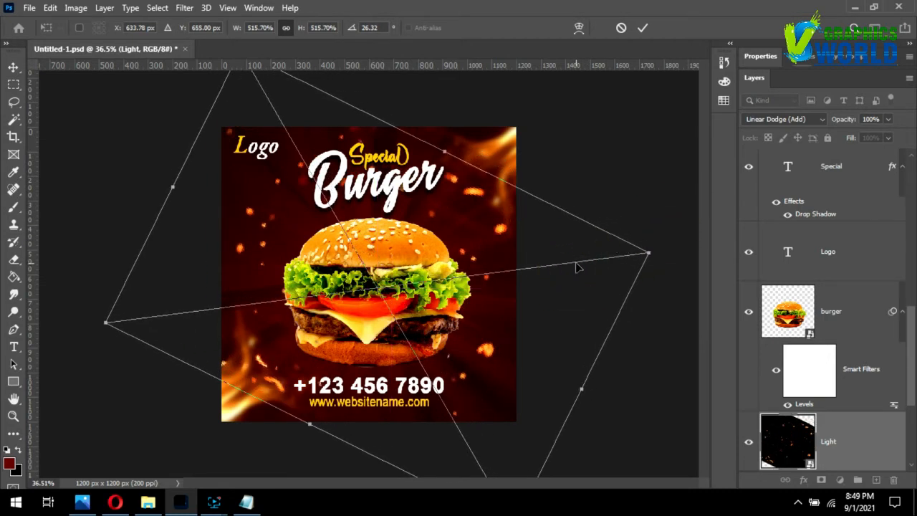
key(Return)
Deselect the sparks layer and save the document.
key(alt)
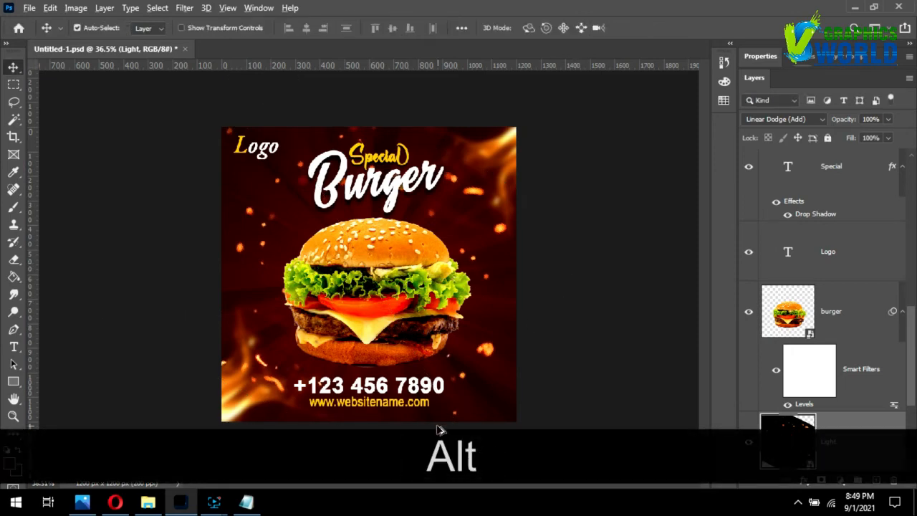
scroll(439, 429, up, 5)
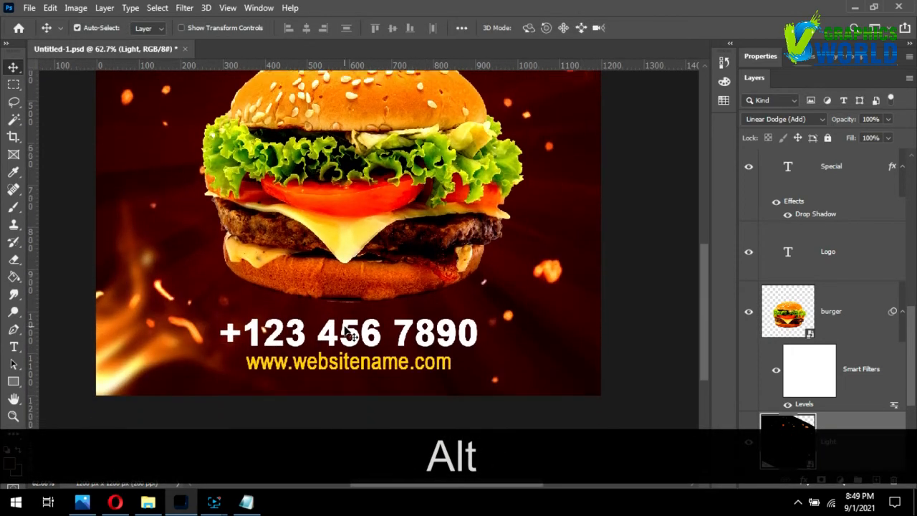
key(alt)
scroll(358, 342, down, 3)
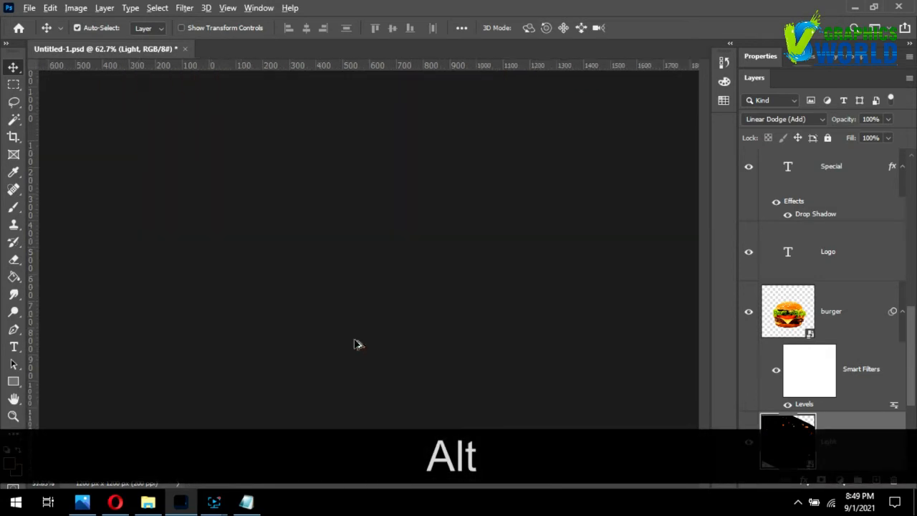
click(618, 237)
scroll(600, 238, down, 1)
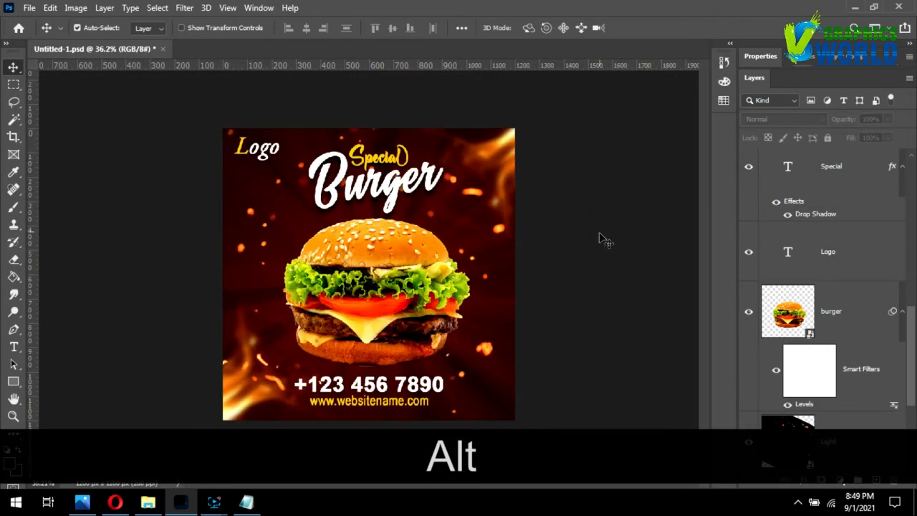
key(ctrl+s)
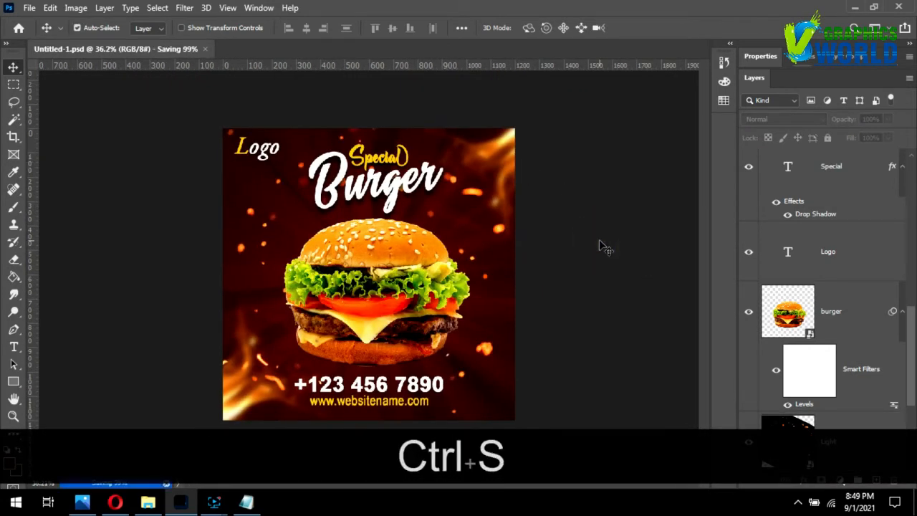
Place the Light sparks image from the file folder into the design again and enlarge it to cover the whole canvas.
click(844, 449)
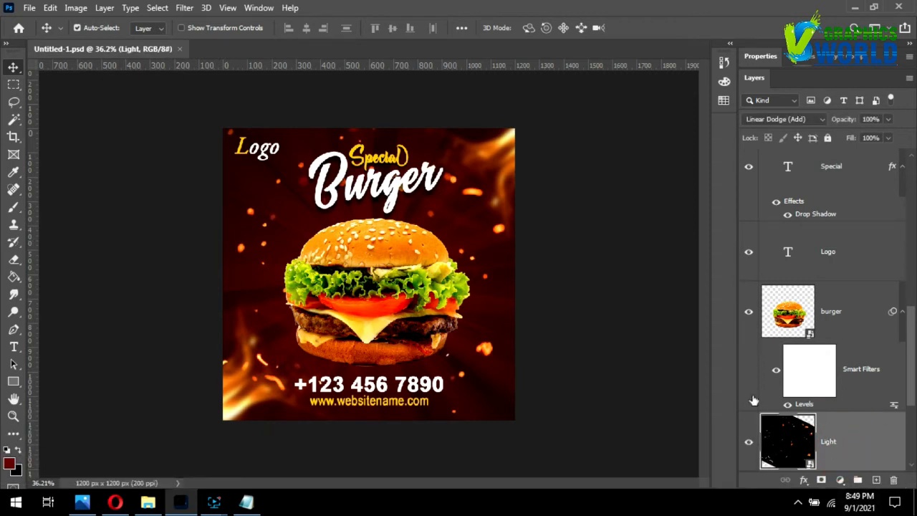
click(642, 394)
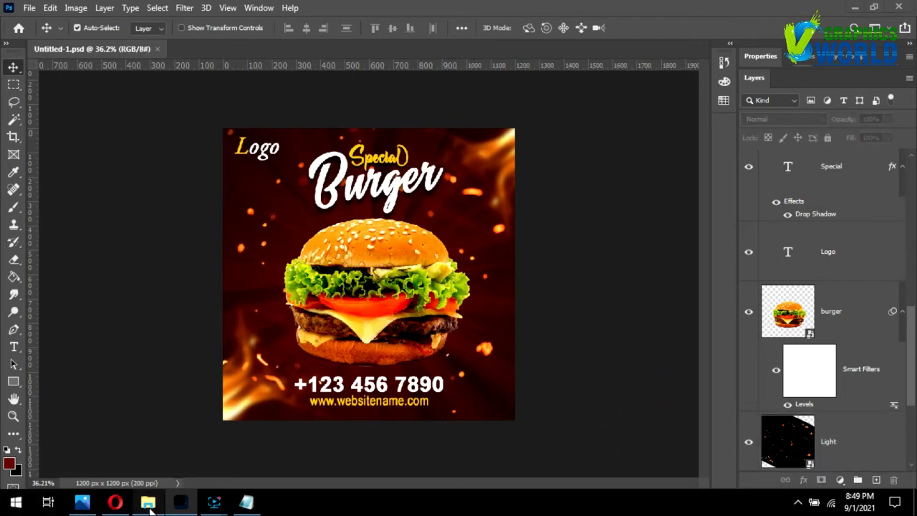
click(147, 501)
click(640, 313)
click(640, 116)
drag(640, 117, 113, 239)
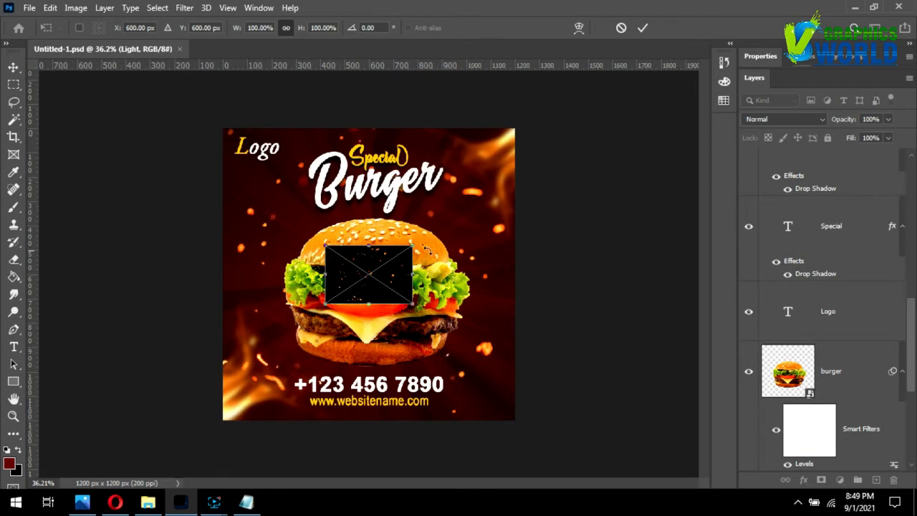
drag(419, 247, 590, 102)
key(alt+Return)
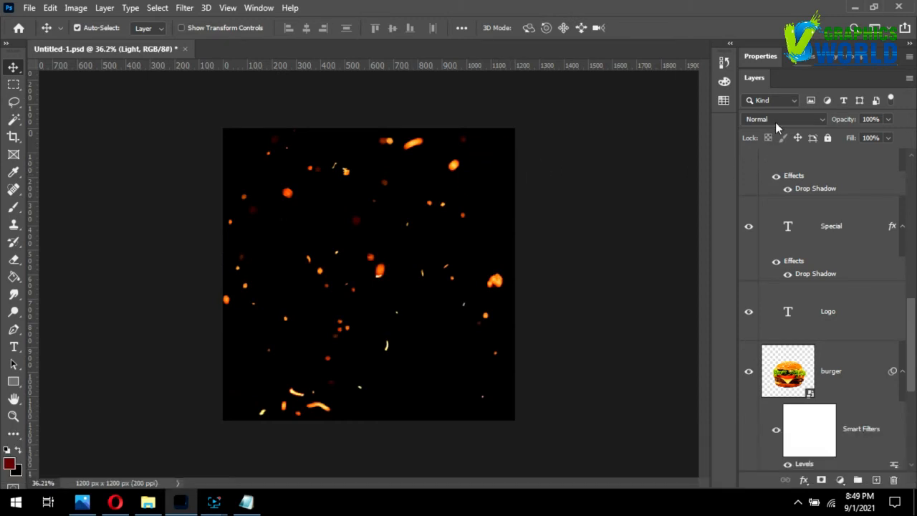
Move the new Light layer to the top of the layer stack and set its blend mode to Linear Dodge (Add).
scroll(831, 258, up, 10)
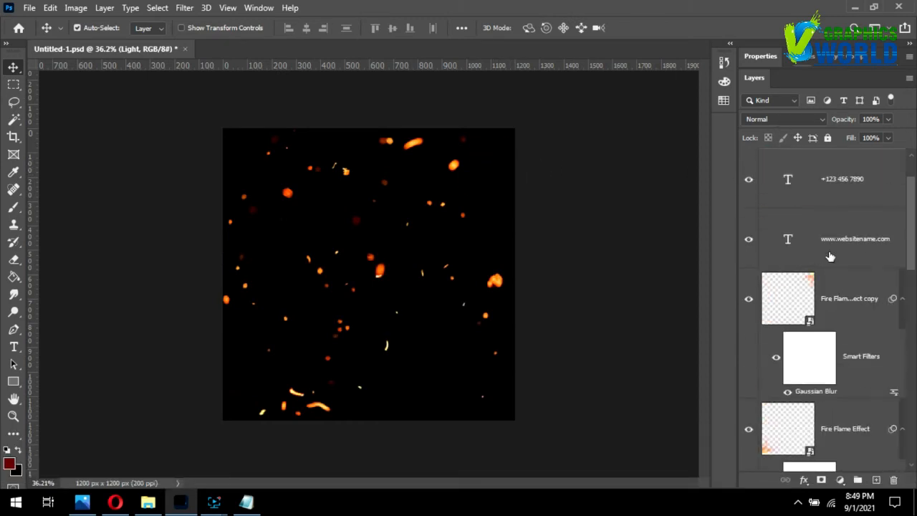
click(791, 120)
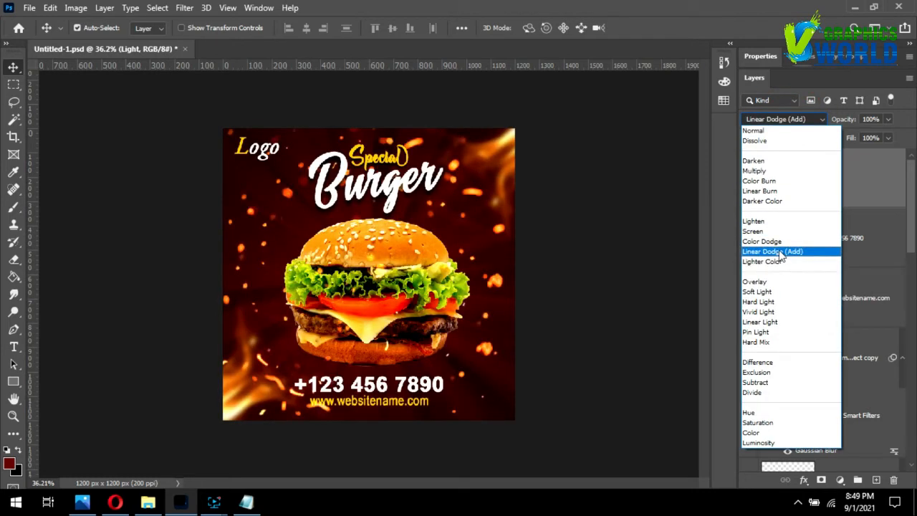
click(780, 252)
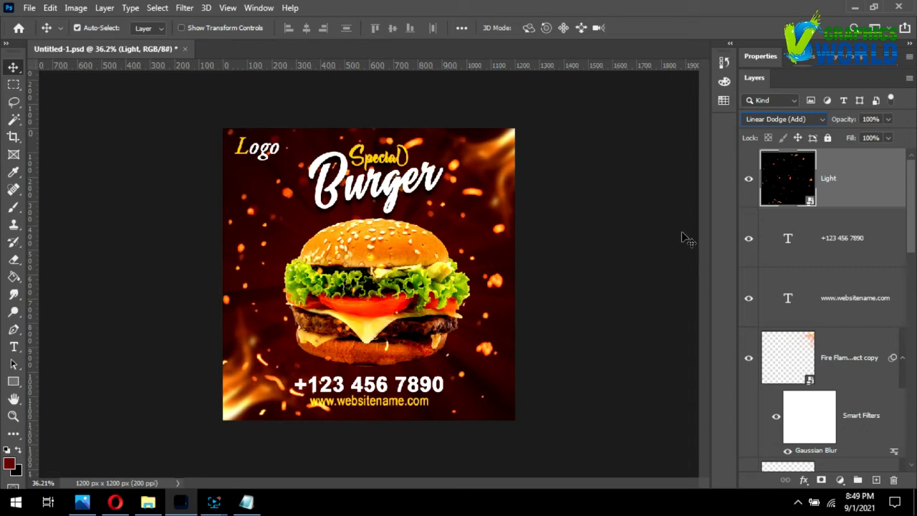
click(571, 248)
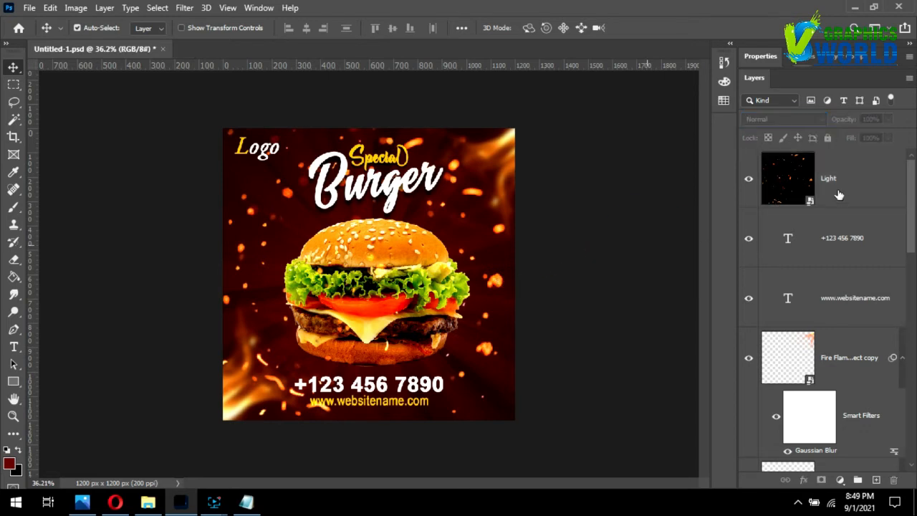
Apply a Gaussian Blur with a radius of 13.9 pixels to the topmost Light layer.
click(799, 167)
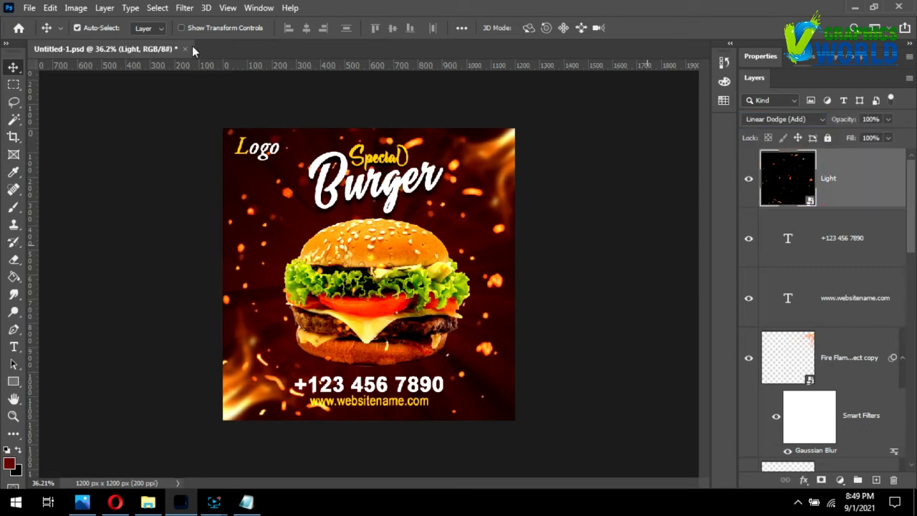
click(184, 8)
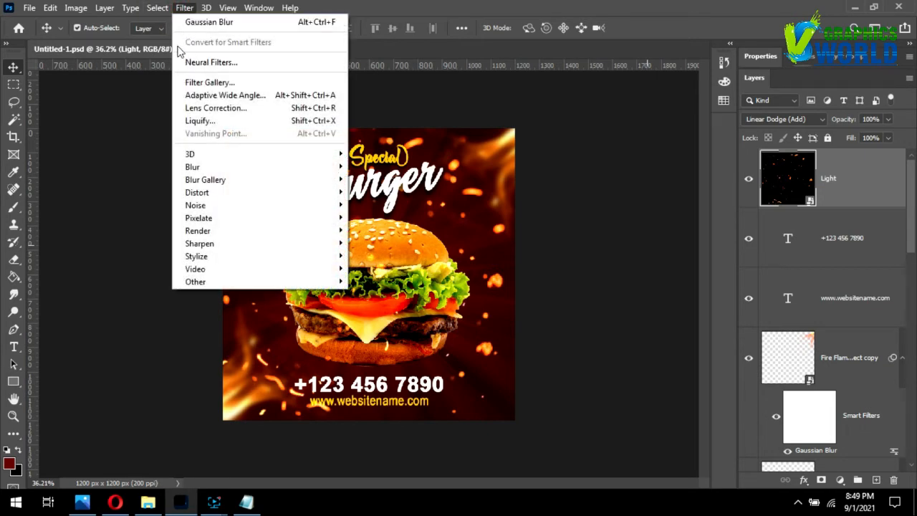
mouse_move(204, 168)
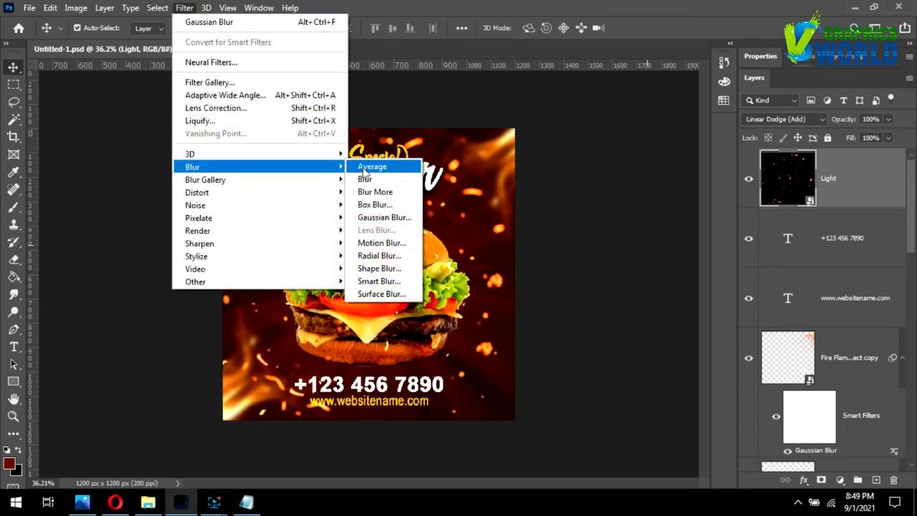
click(384, 218)
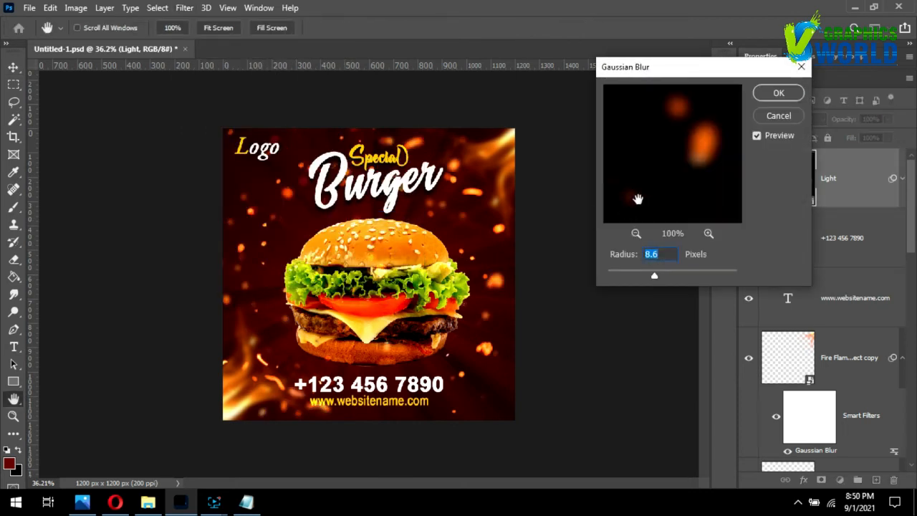
drag(661, 278, 660, 278)
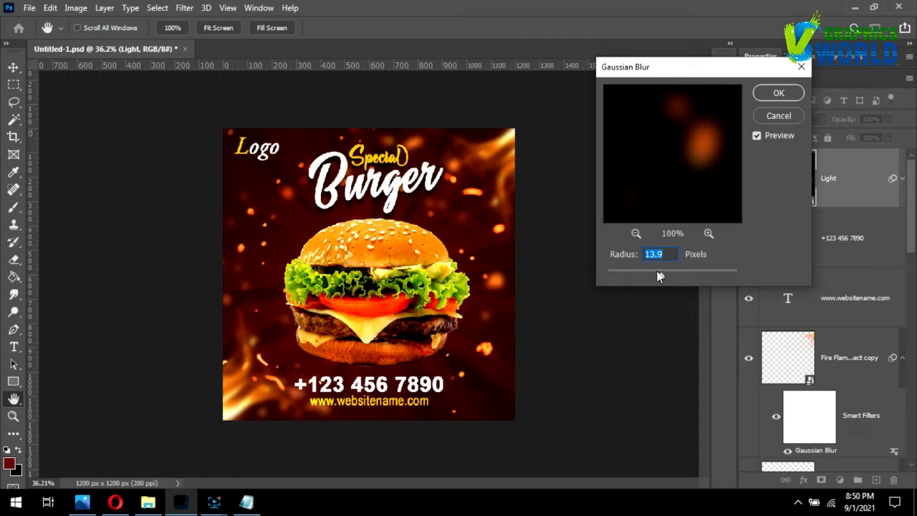
click(778, 92)
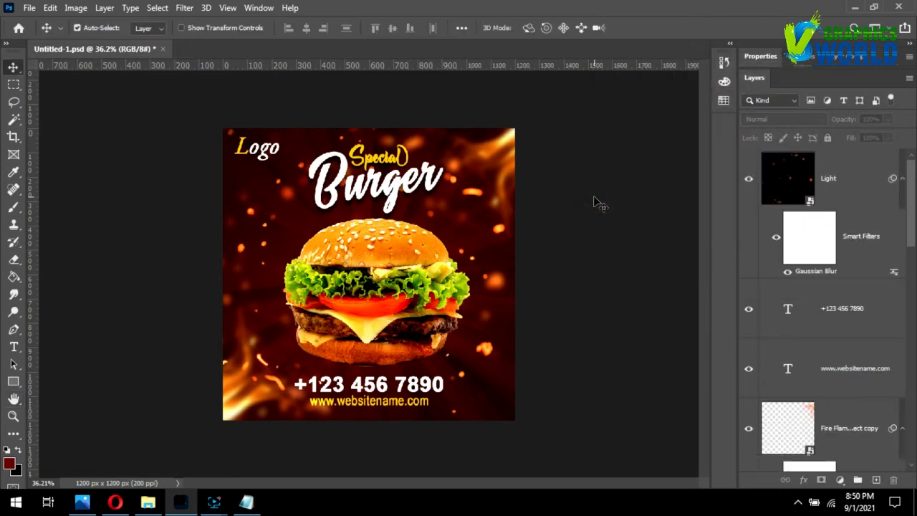
Enlarge the blurred Light layer to about 738.67% around its centre and shift it left to X 556 px.
scroll(548, 176, down, 2)
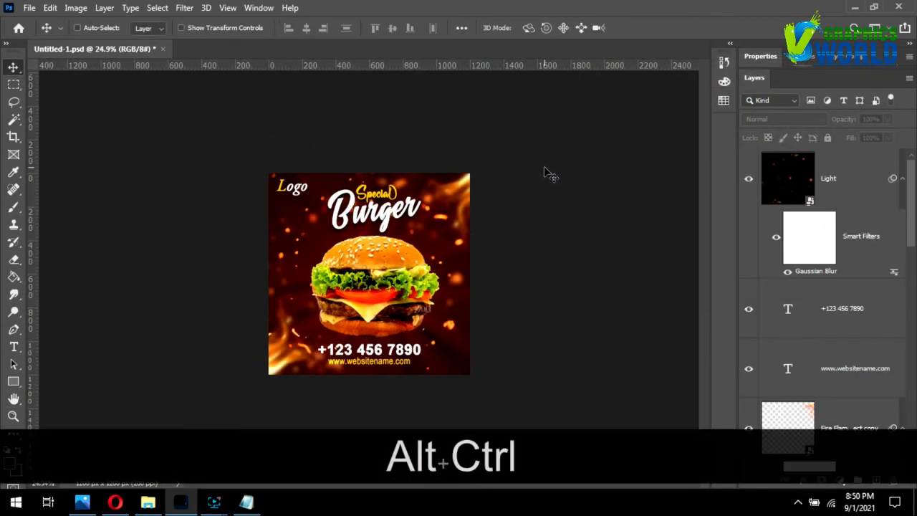
key(ctrl+alt+t)
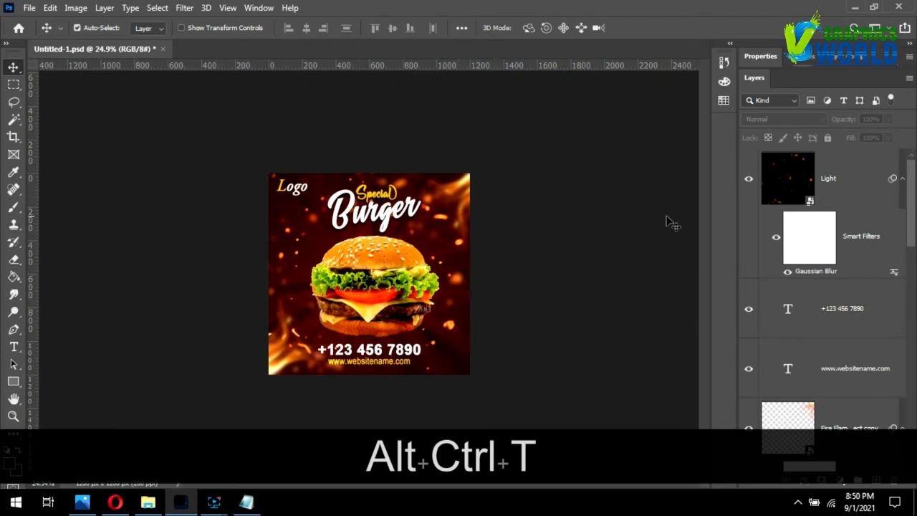
click(781, 188)
key(ctrl+t)
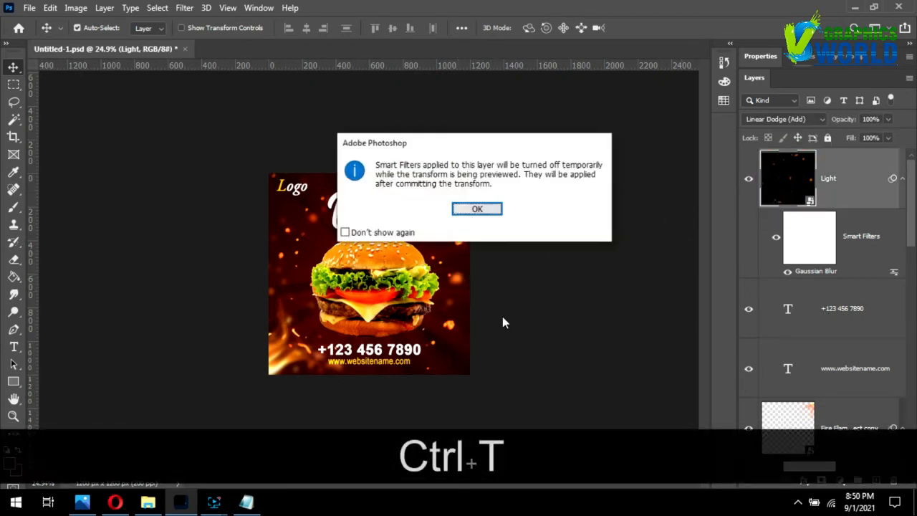
click(478, 209)
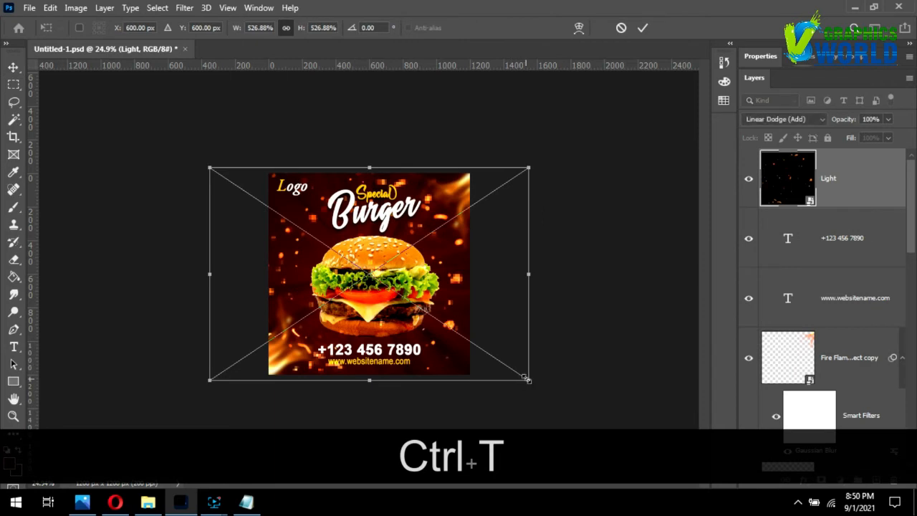
drag(532, 378, 603, 417)
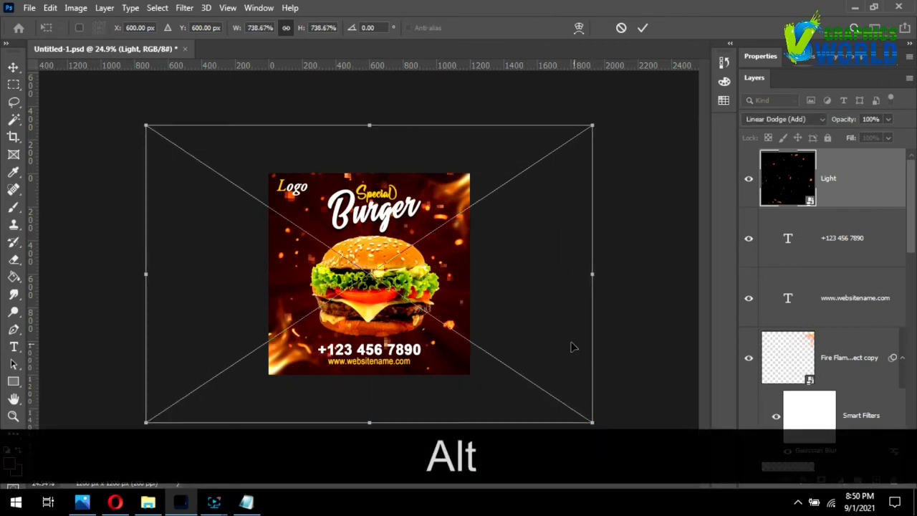
mouse_move(574, 347)
mouse_down()
mouse_move(546, 343)
mouse_move(557, 342)
mouse_up()
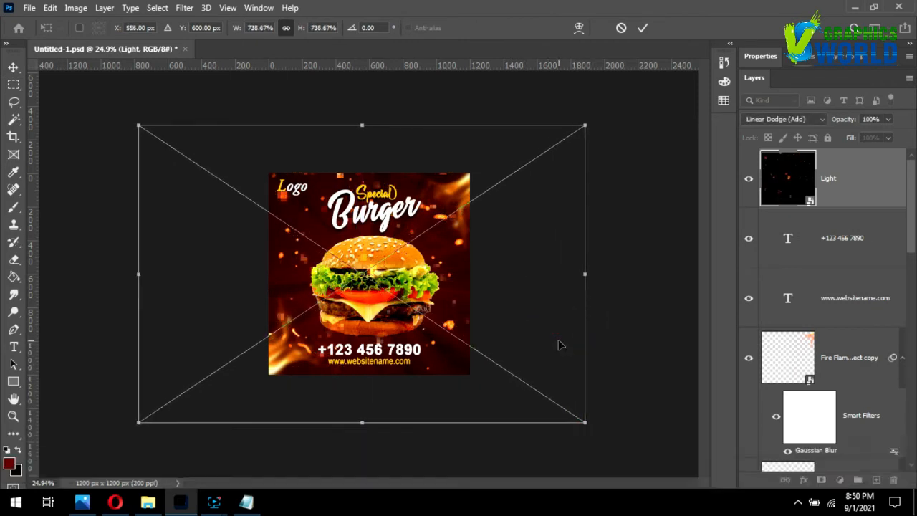
key(Return)
Move the Logo text slightly right and down, away from the canvas corner.
alt+scroll(406, 358, up, 1)
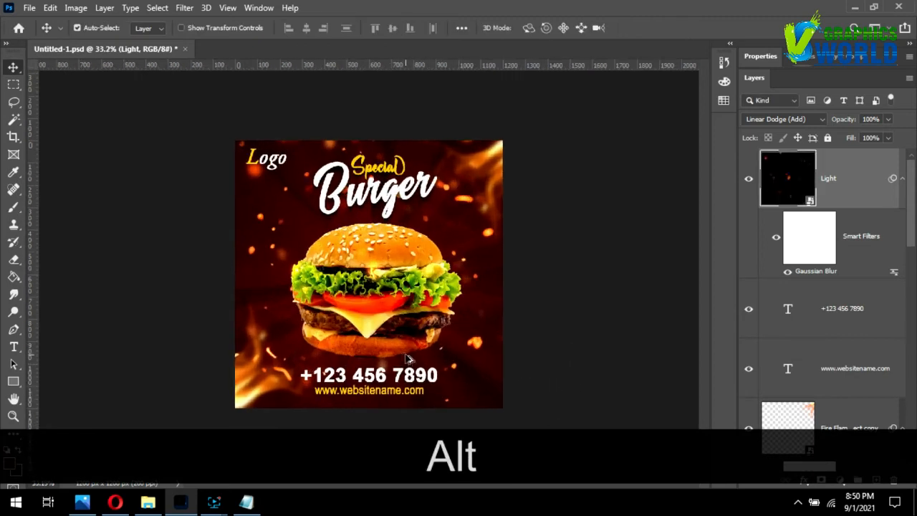
mouse_move(252, 175)
mouse_down()
mouse_move(257, 193)
mouse_move(252, 186)
mouse_up()
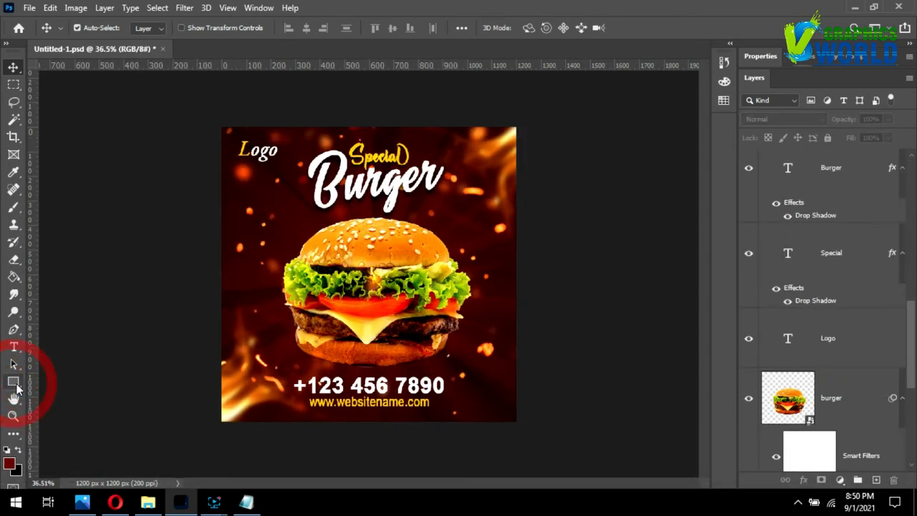
Draw a rectangle about 1135 × 1149 px just inside the canvas edges and remove its fill.
right_click(13, 381)
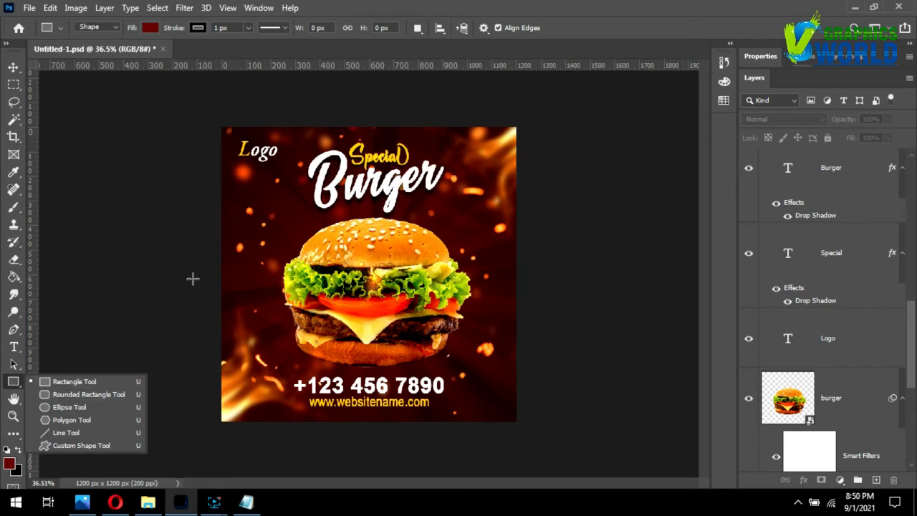
mouse_move(229, 132)
mouse_down()
mouse_move(425, 371)
mouse_move(508, 414)
mouse_up()
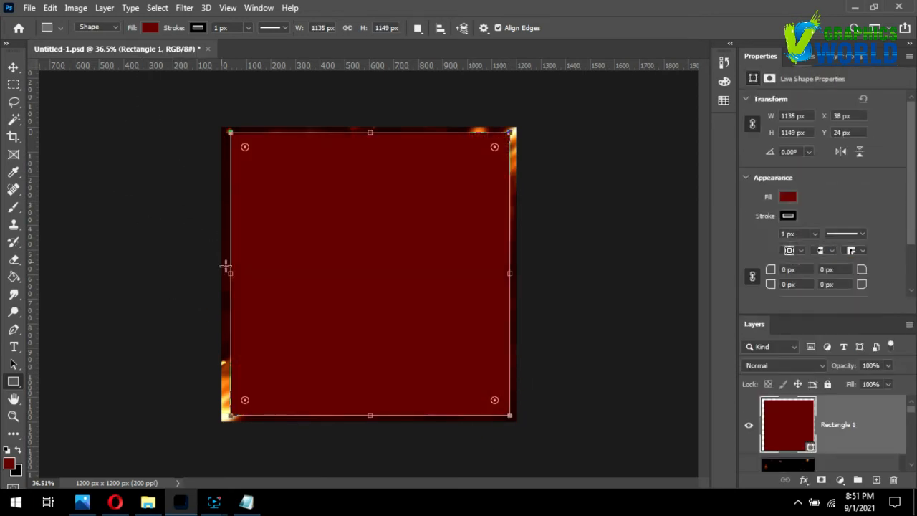
drag(230, 275, 228, 275)
click(149, 28)
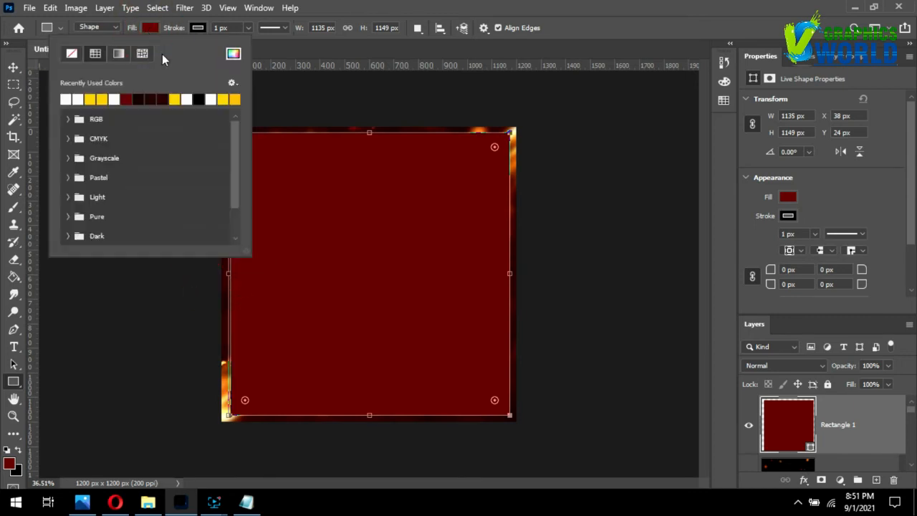
click(71, 55)
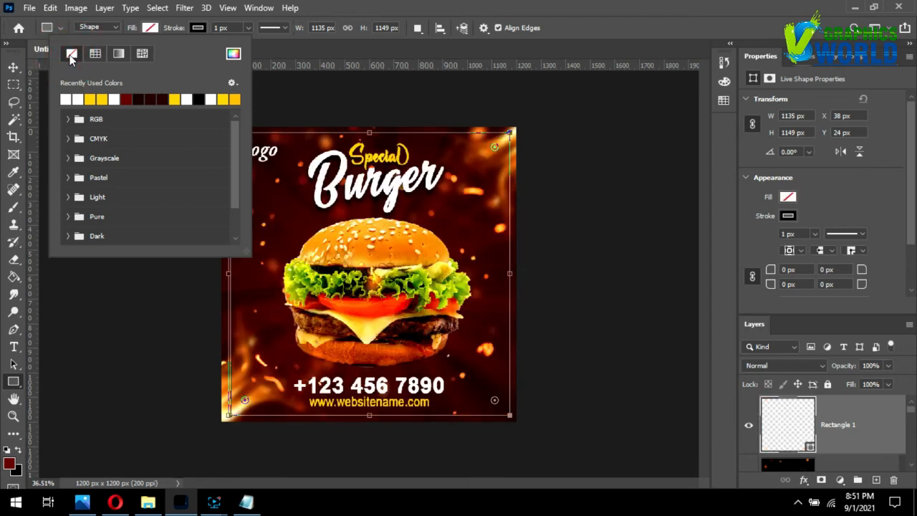
Give the rectangle frame a white stroke 3 px wide and deselect it.
click(199, 28)
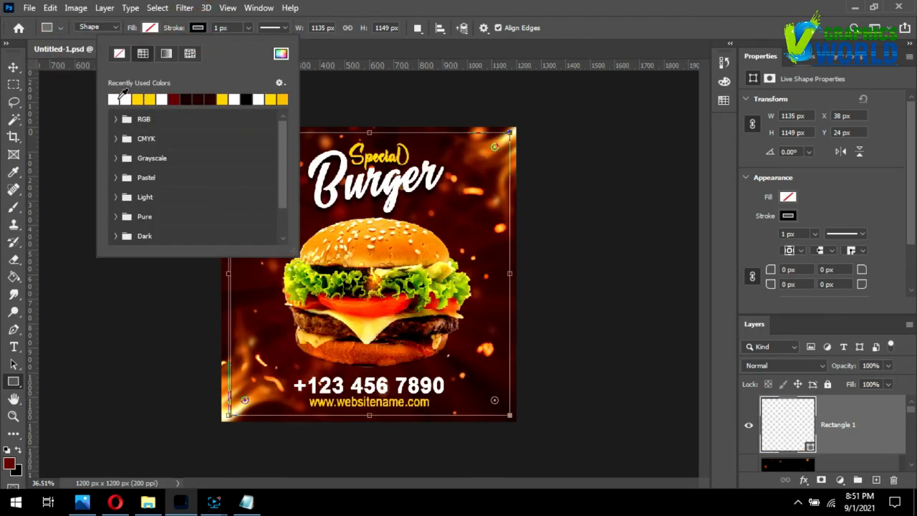
click(122, 95)
click(235, 28)
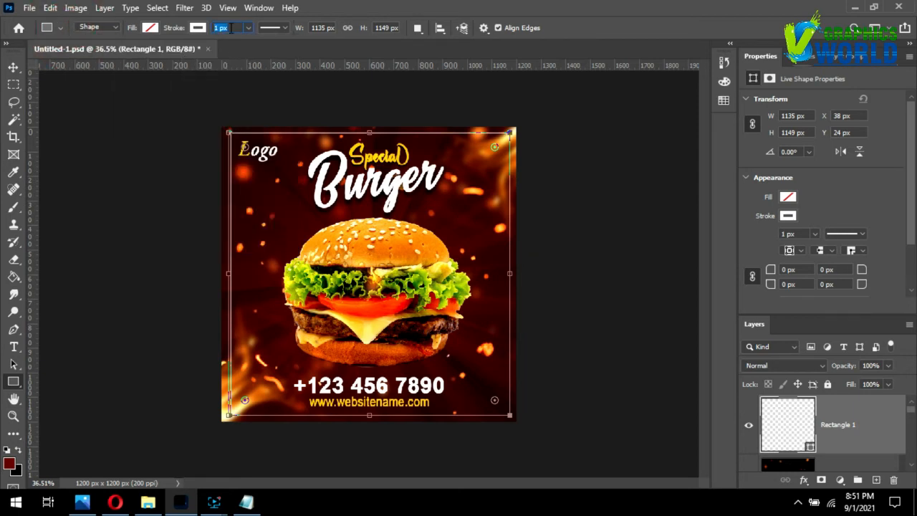
text(3)
key(Return)
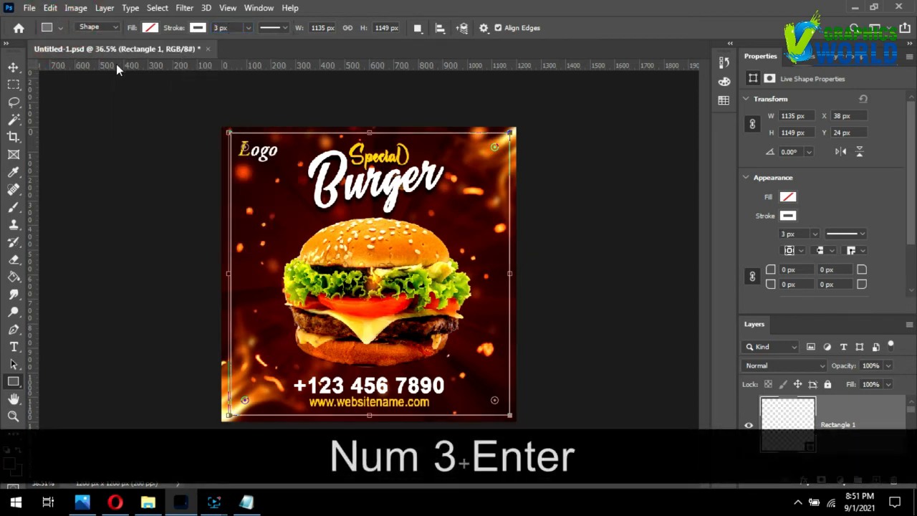
click(13, 67)
click(141, 156)
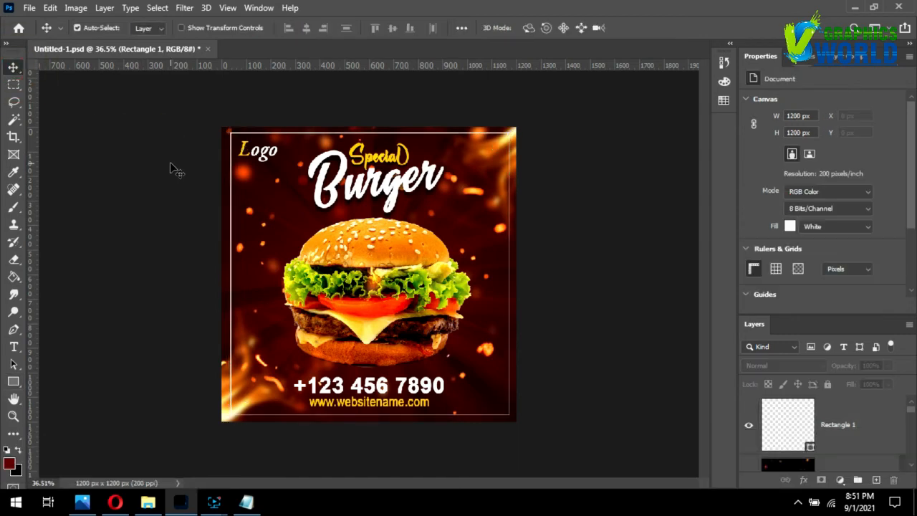
Close the Properties panel group to make more room for the layer list.
scroll(541, 186, up, 5)
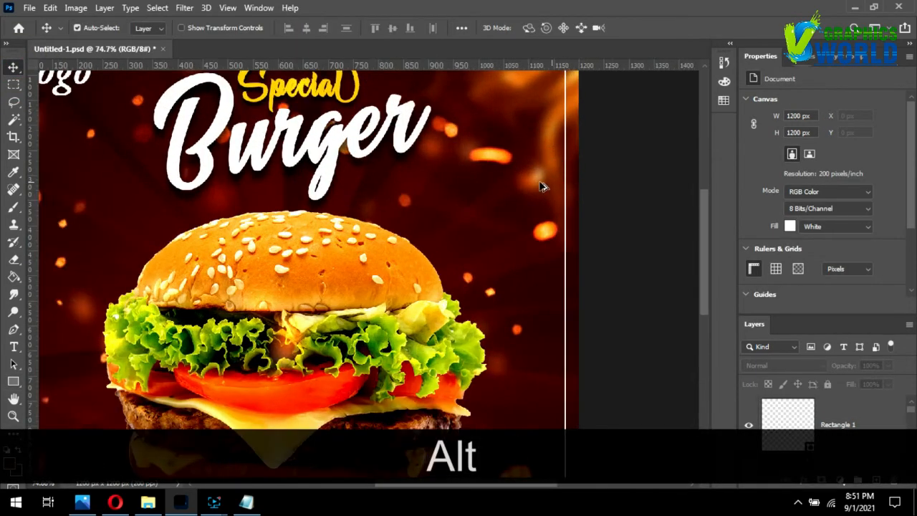
scroll(541, 186, down, 4)
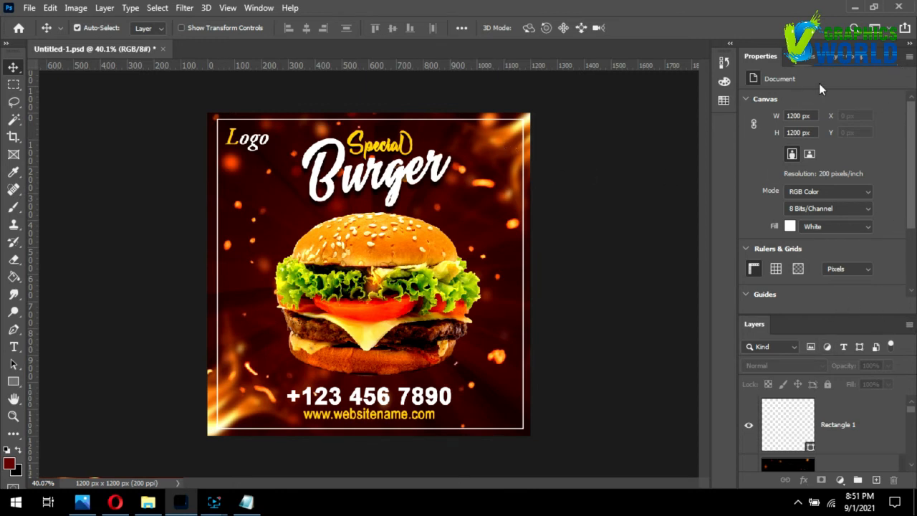
click(906, 61)
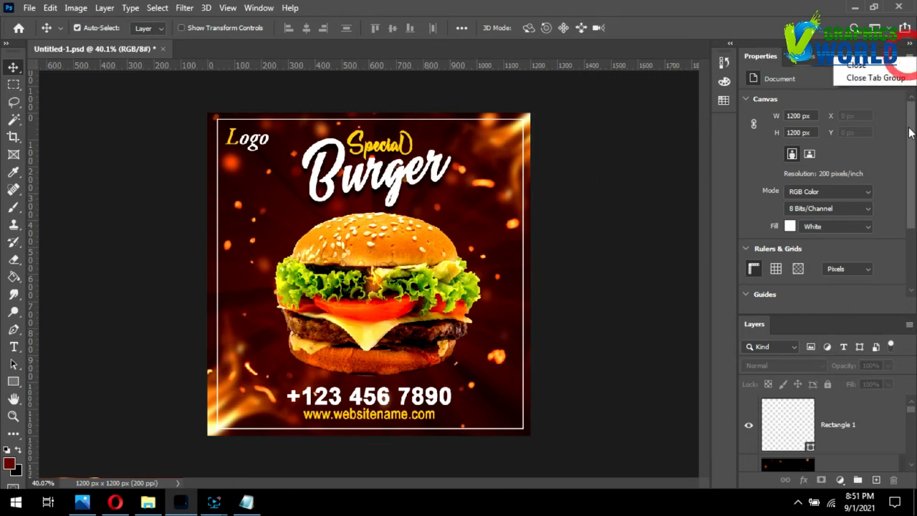
click(867, 77)
Add a Gradient Overlay to the Rectangle 1 frame, keeping the linear golden yellow to white gradient.
click(863, 169)
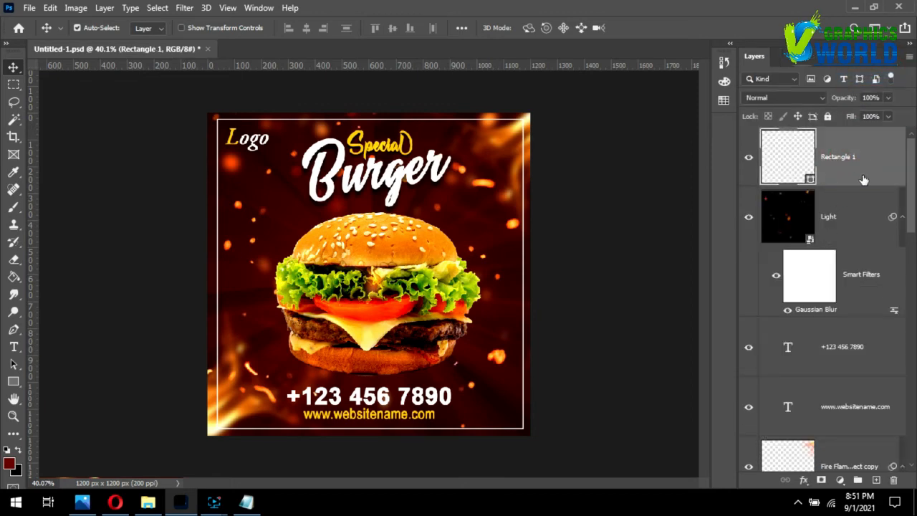
click(879, 168)
double_click(877, 176)
drag(639, 66, 745, 41)
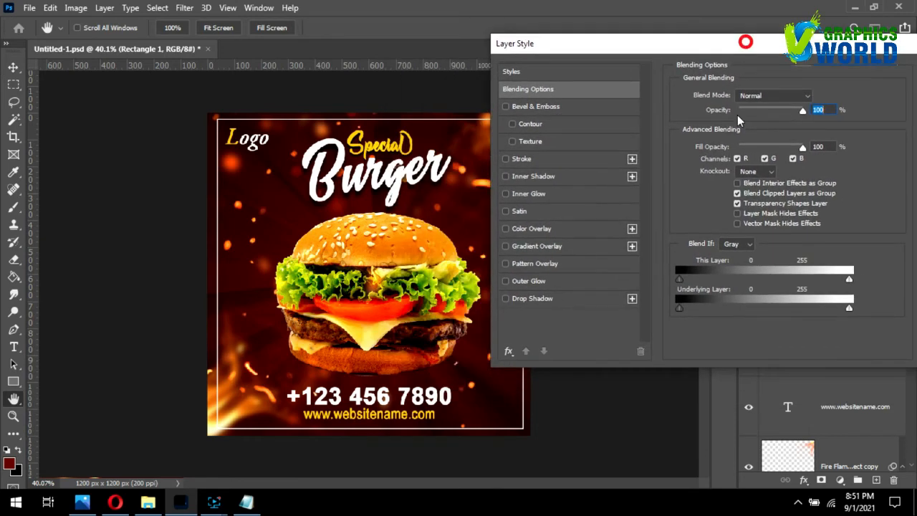
click(530, 246)
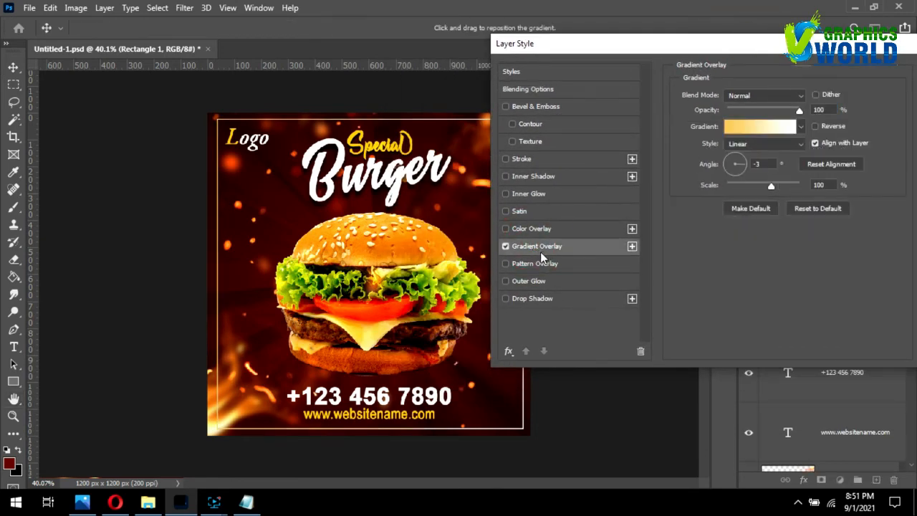
drag(609, 44, 624, 27)
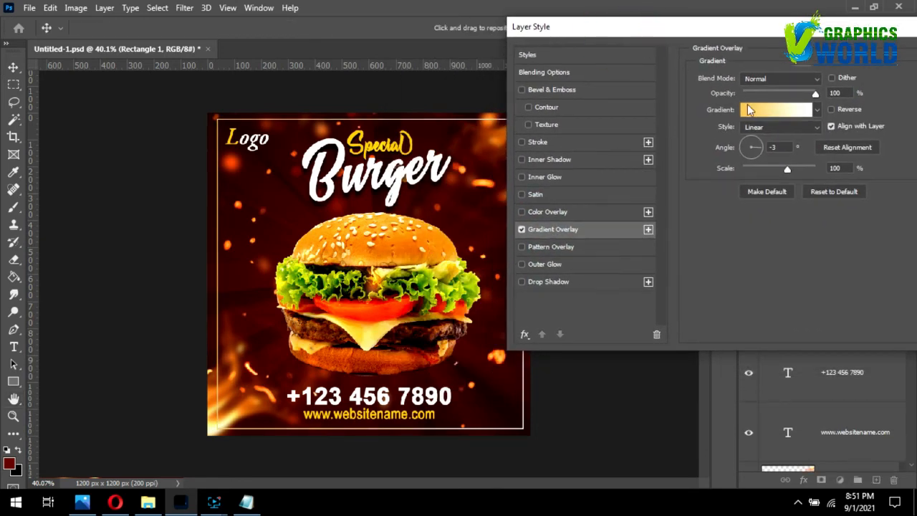
click(775, 116)
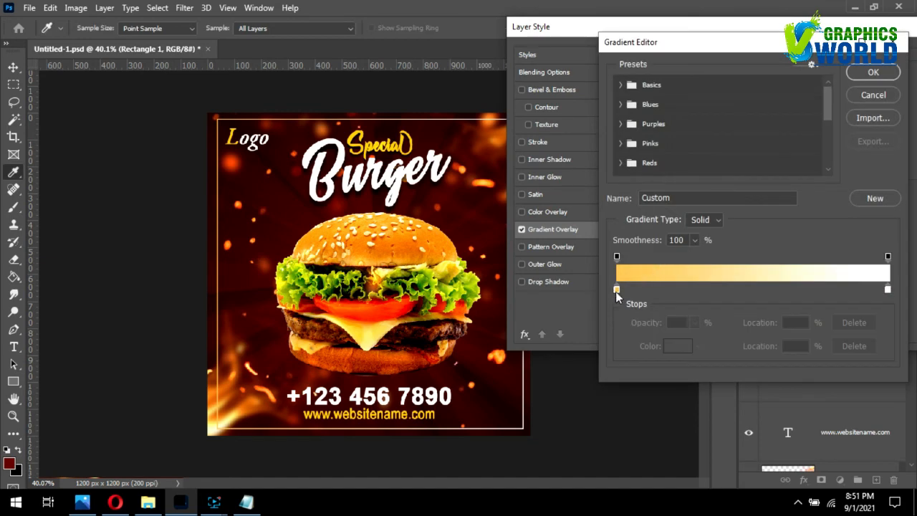
click(616, 289)
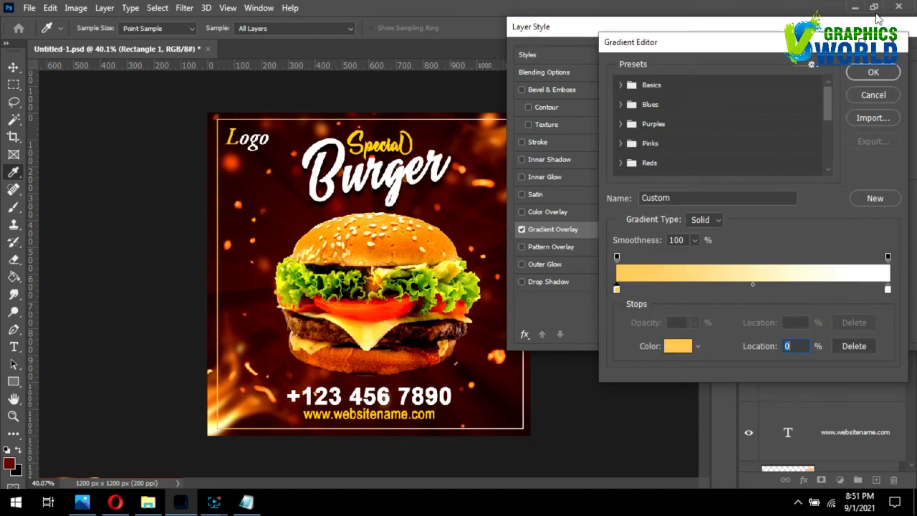
click(874, 73)
drag(851, 37, 836, 50)
Set the frame's gradient overlay angle to -47° and apply the layer style.
click(744, 157)
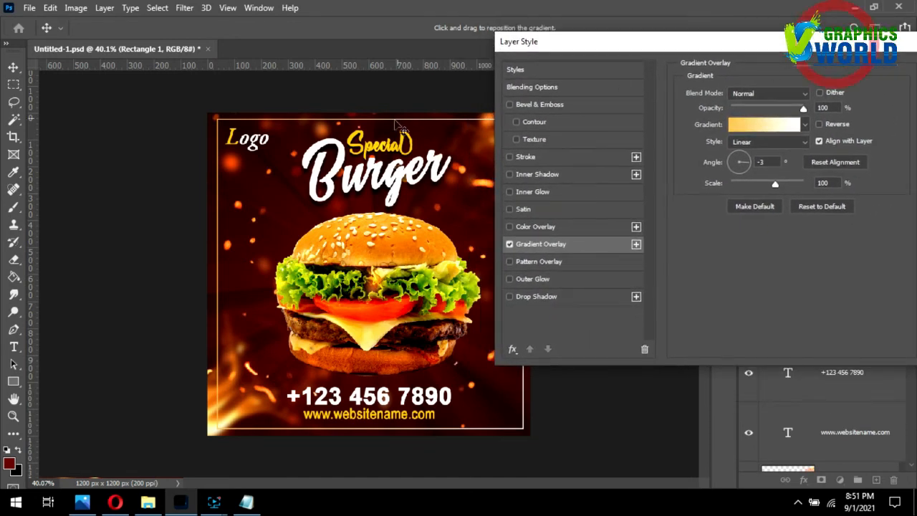
click(745, 168)
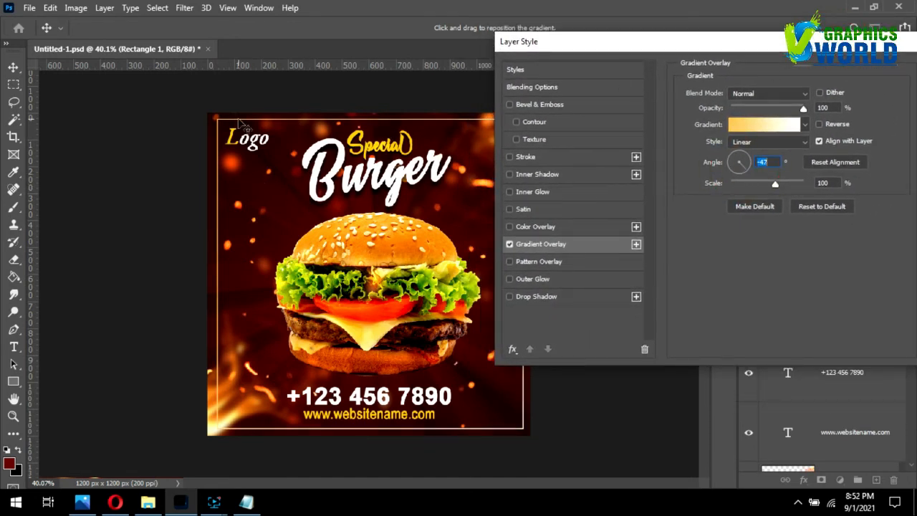
key(alt)
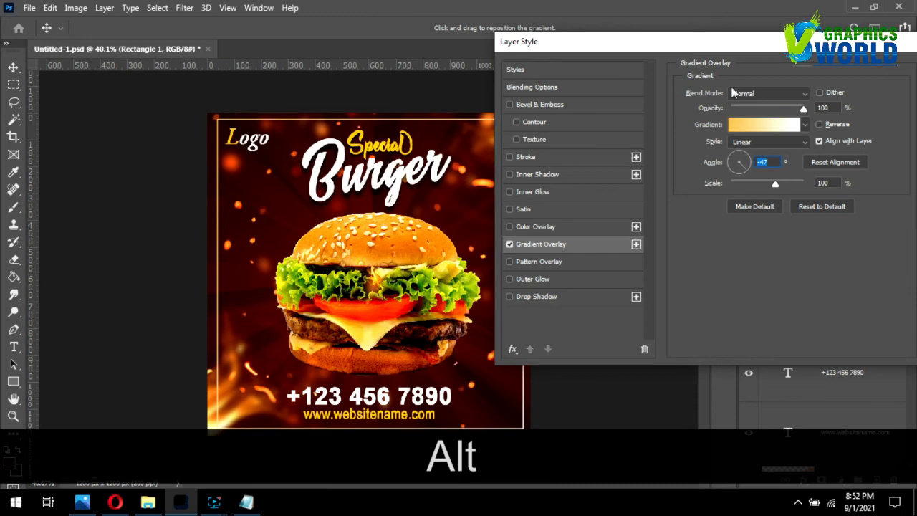
drag(690, 40, 543, 75)
click(819, 113)
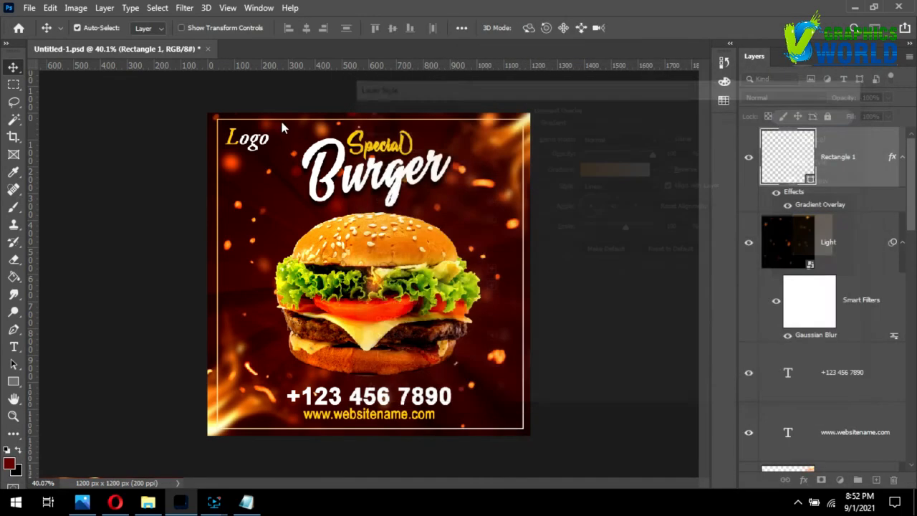
Examine the frame's gradient at the logo corner and the opposite lower corner, and review the whole advertisement.
scroll(282, 127, up, 10)
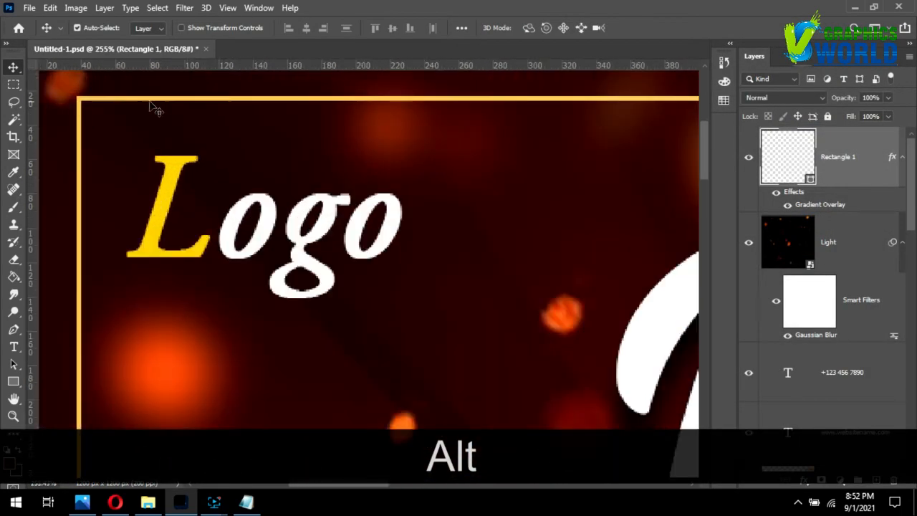
scroll(287, 123, down, 8)
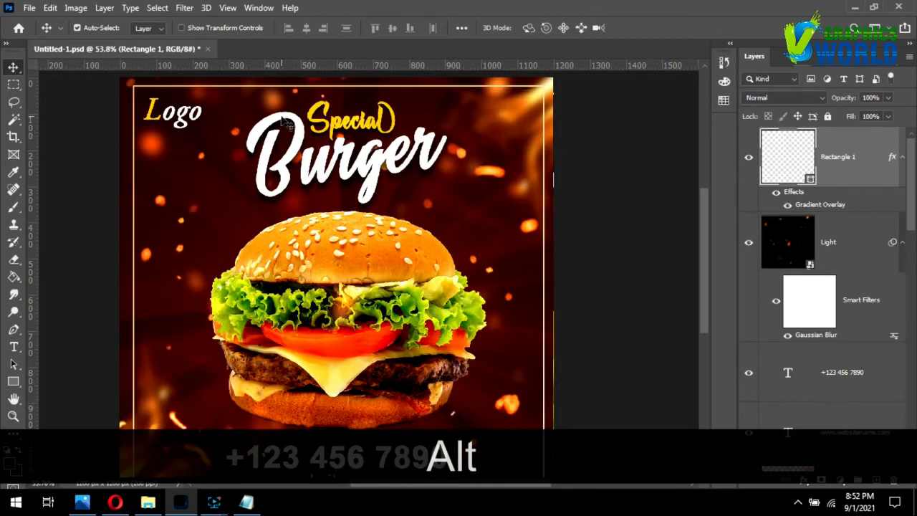
scroll(423, 143, down, 2)
scroll(508, 419, up, 5)
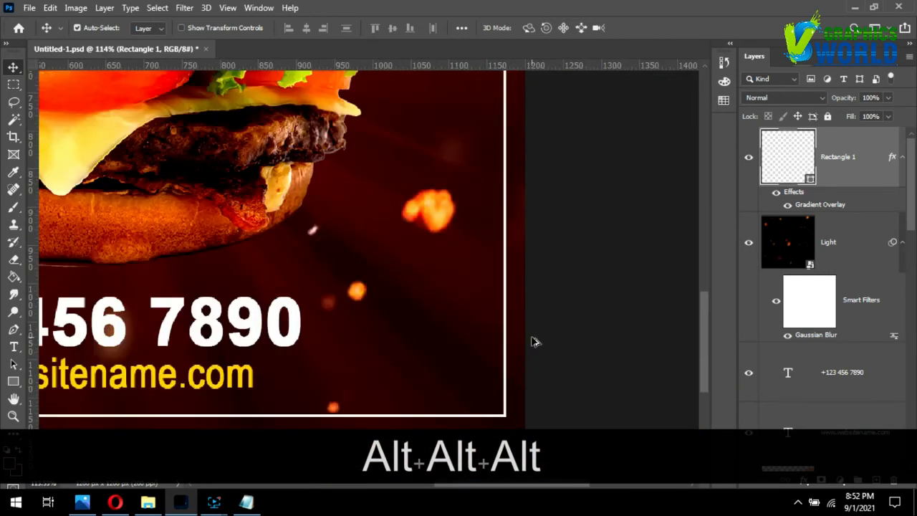
scroll(535, 336, down, 6)
click(493, 224)
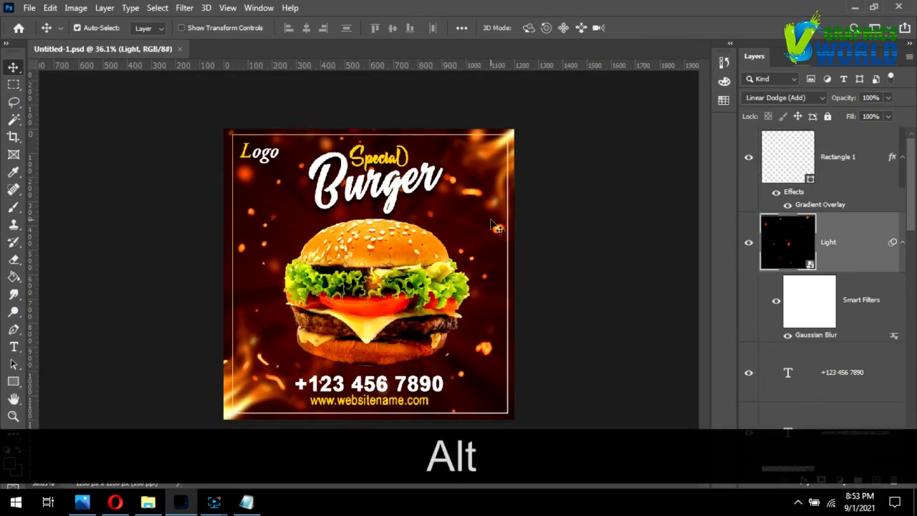
scroll(377, 346, up, 2)
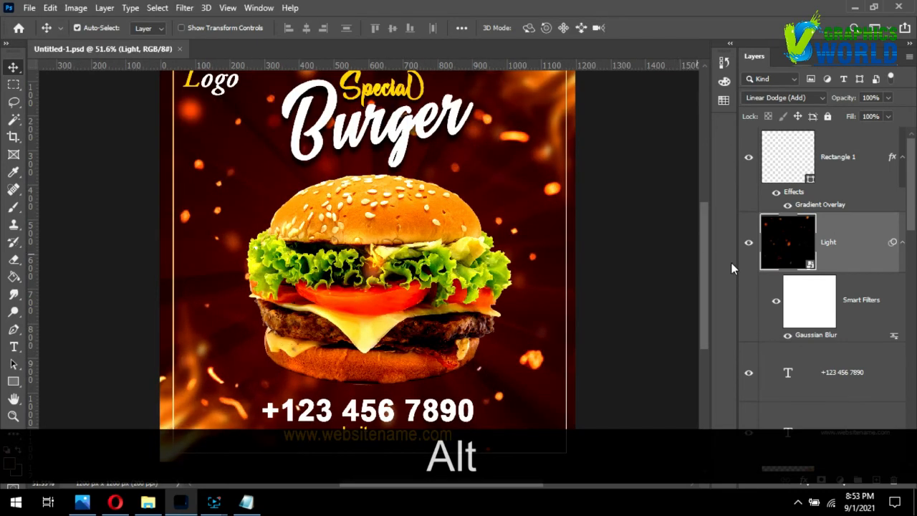
Add a new empty layer directly beneath the burger layer, above the lower Light layer.
scroll(802, 315, down, 10)
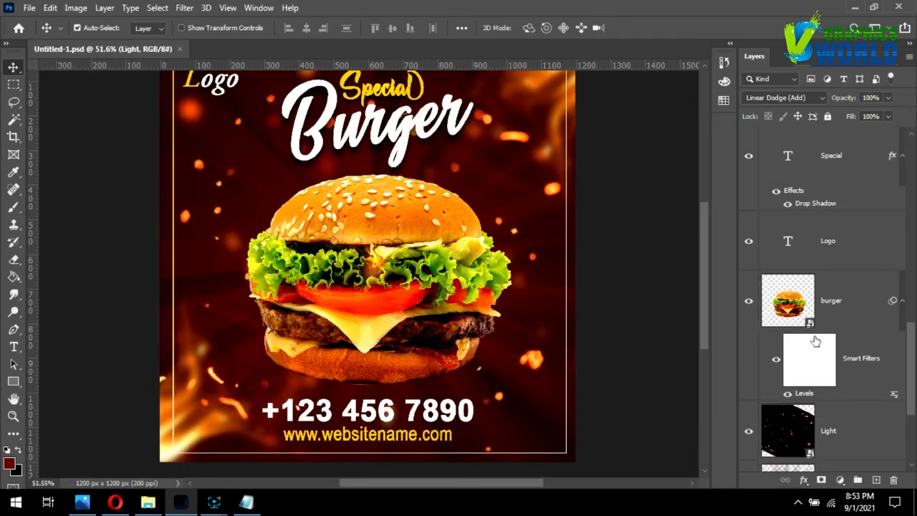
click(791, 309)
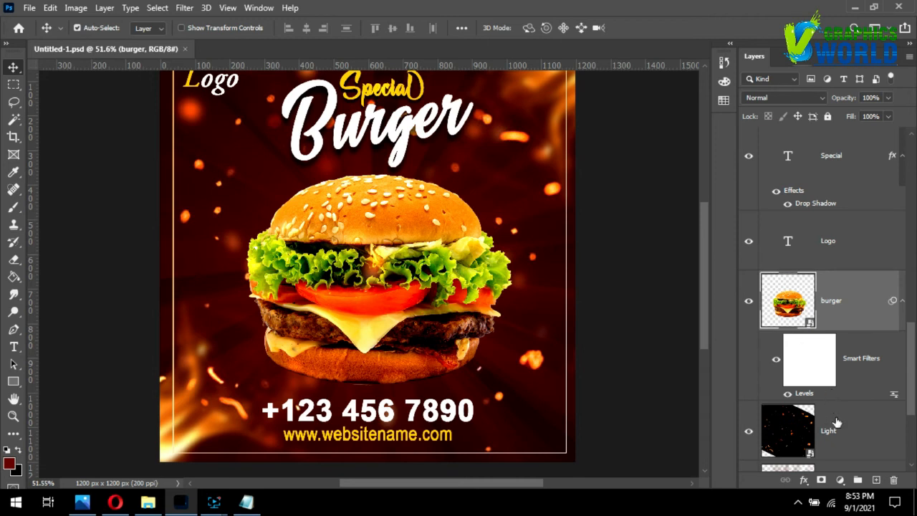
click(837, 422)
click(874, 480)
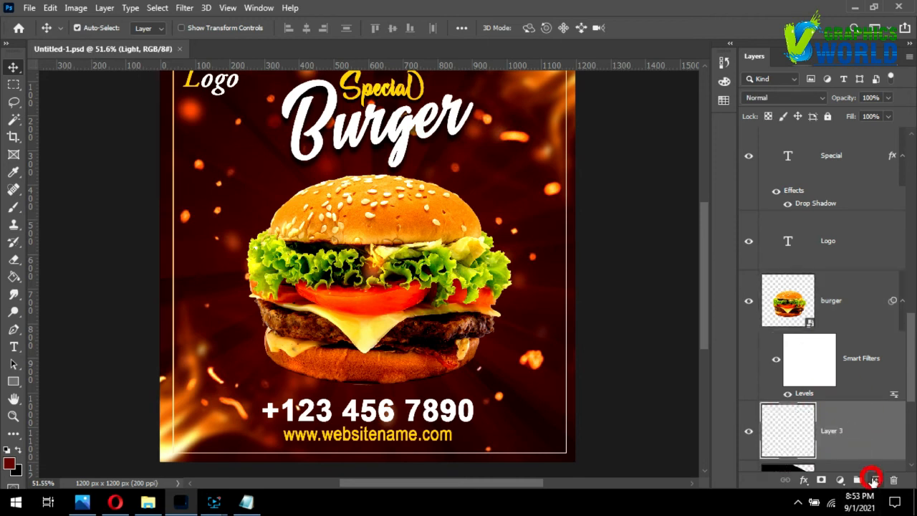
scroll(858, 402, down, 3)
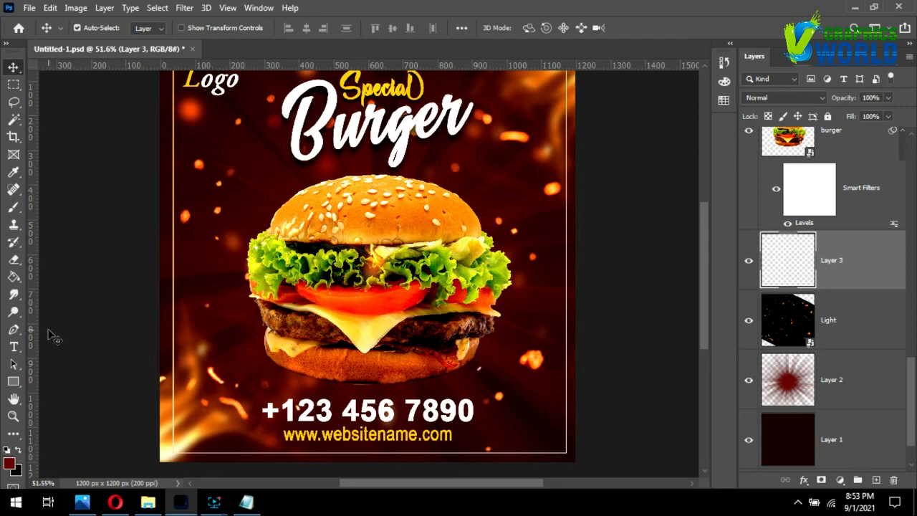
Choose a soft round brush with 0% hardness and reduce its size to 700 px.
key(b)
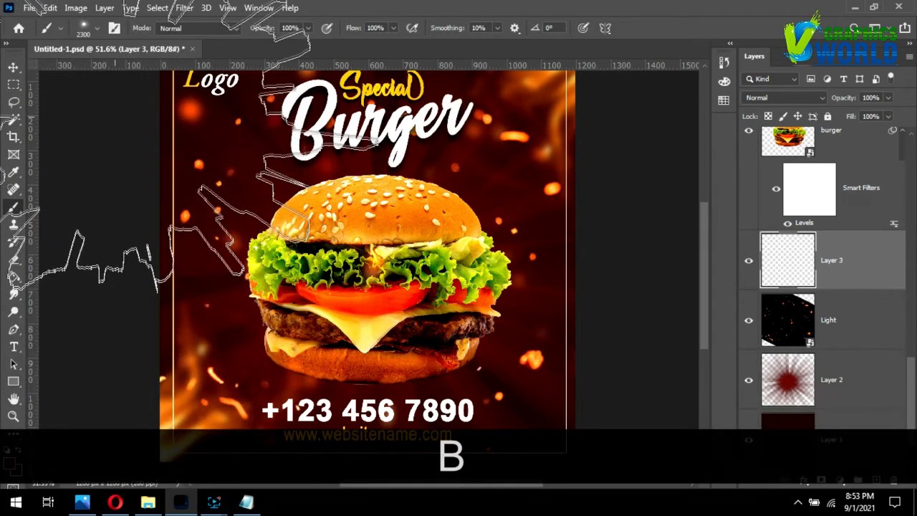
click(94, 30)
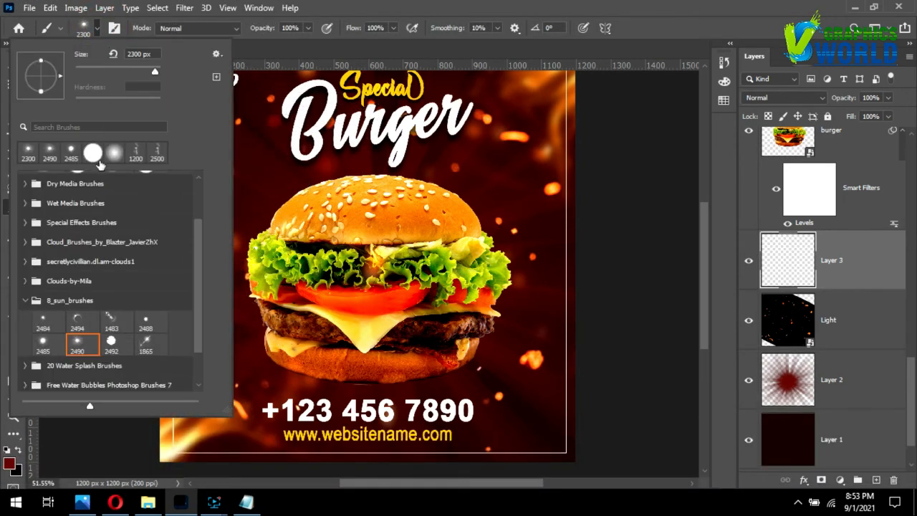
click(115, 156)
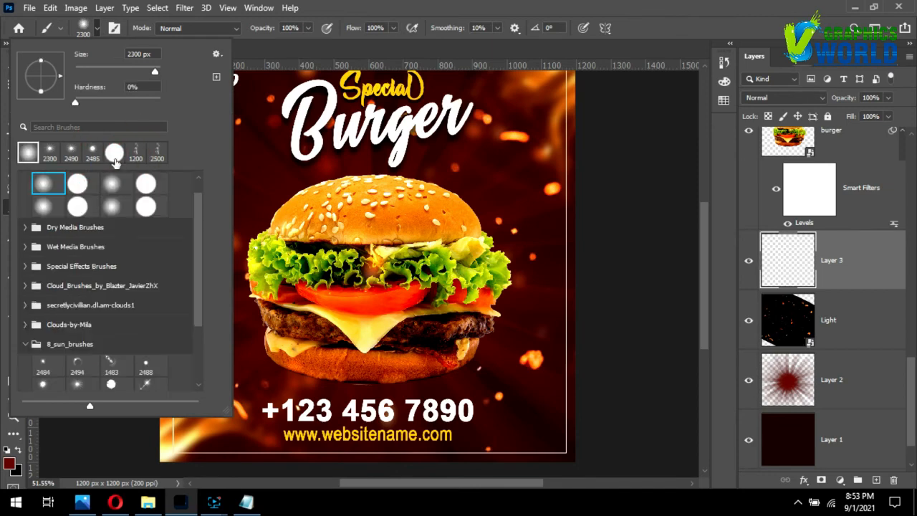
click(111, 185)
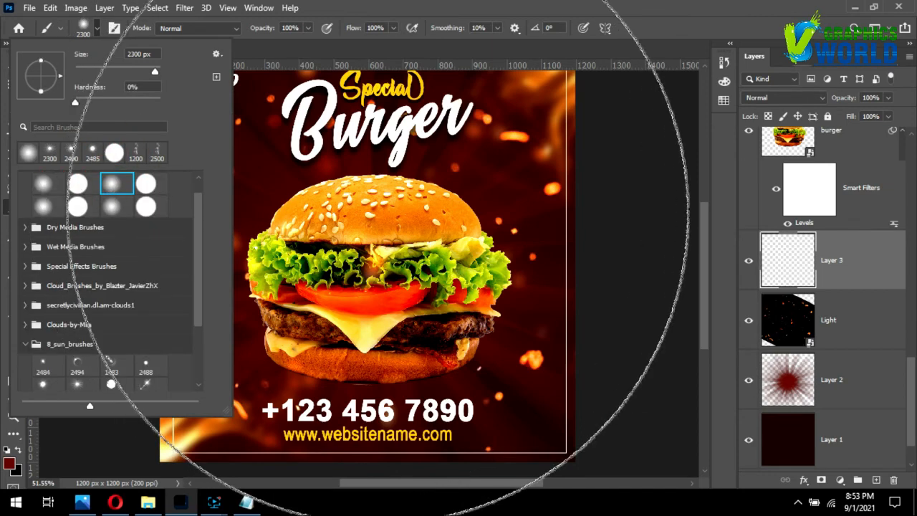
key(bracketleft)
key(bracketleft)
key(bracketleft)
key(bracketleft)
key(bracketleft)
key(bracketleft)
key(bracketleft)
key(bracketleft)
key(bracketleft)
key(bracketleft)
key(bracketleft)
key(bracketleft)
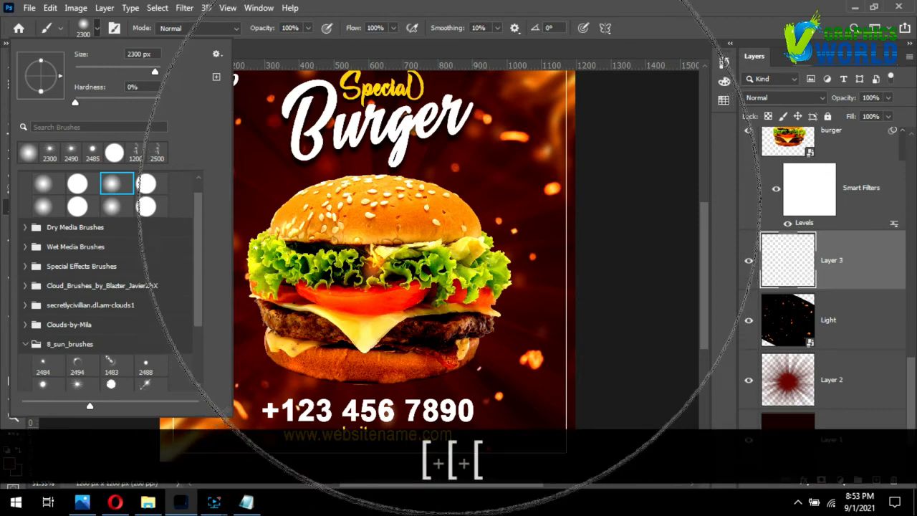
key(bracketleft)
key(bracketleft)
key(bracketleft)
key(bracketleft)
key(bracketleft)
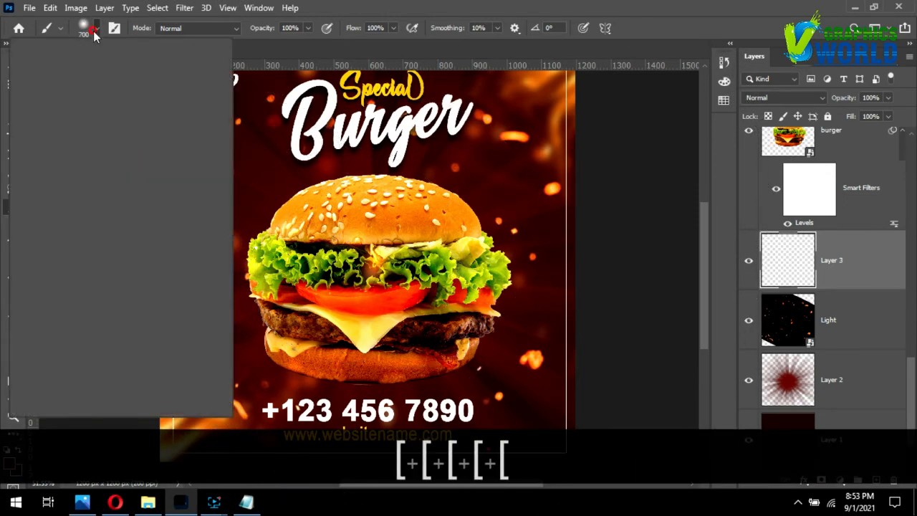
Reduce the brush size to 275 px, try one dark red dab on the new layer and undo it.
click(94, 30)
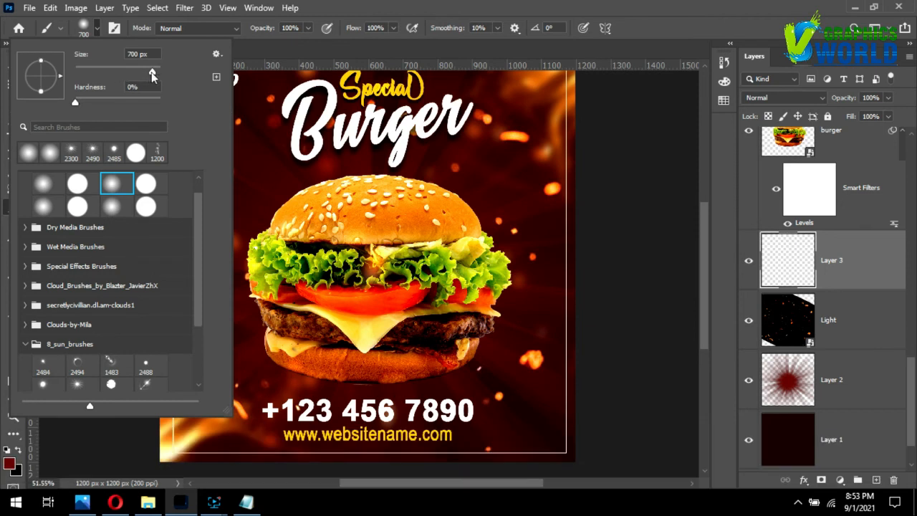
drag(149, 72, 122, 74)
click(127, 66)
drag(130, 69, 142, 71)
click(441, 284)
key(ctrl+z)
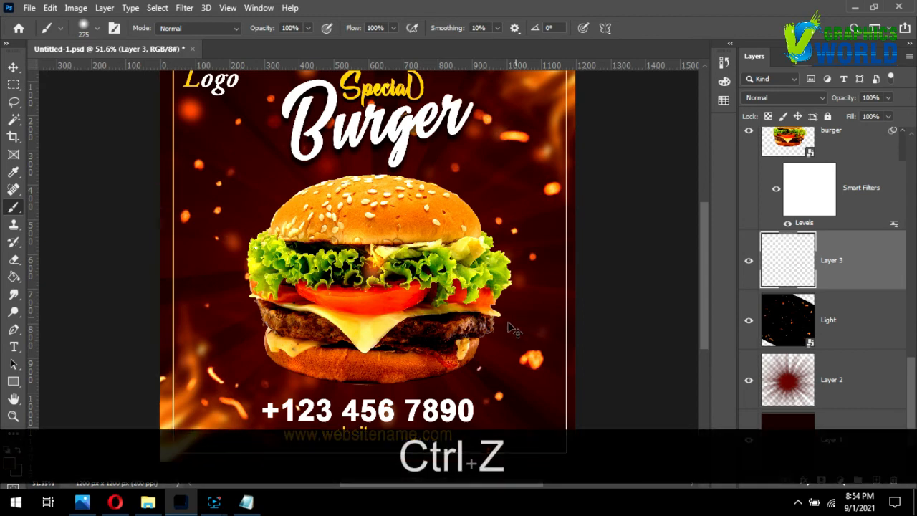
Set the foreground colour to black and paint a soft black spot beside the upper right of the bun.
click(7, 466)
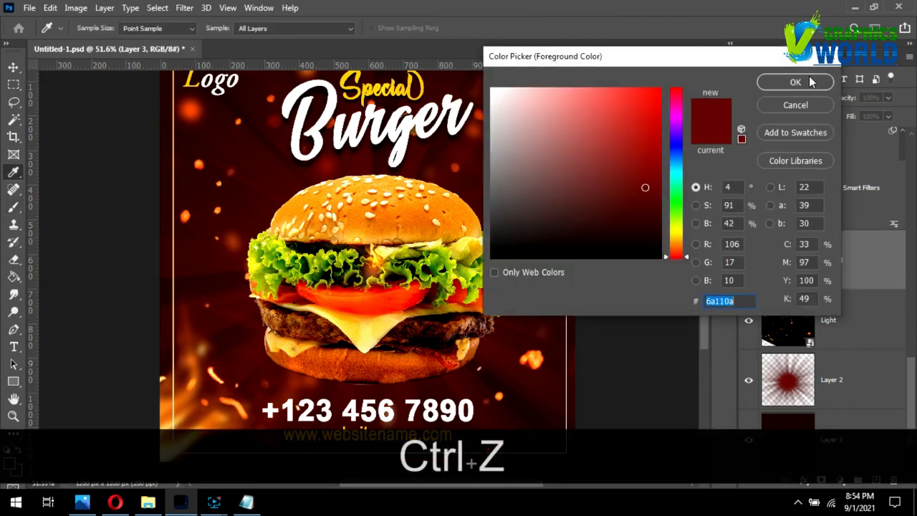
mouse_move(612, 136)
mouse_down()
mouse_move(524, 227)
mouse_move(421, 306)
mouse_up()
click(788, 85)
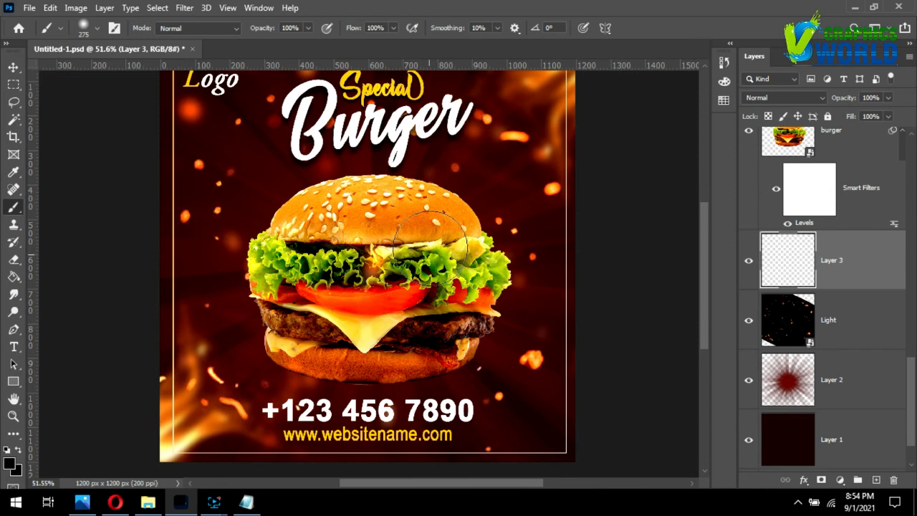
click(483, 178)
click(484, 177)
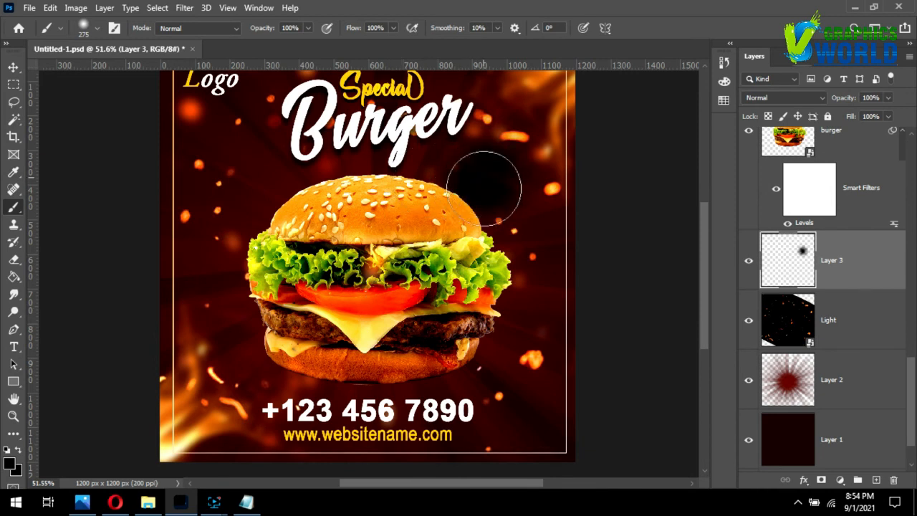
Free-transform the black spot, moving it under the burger's lower left side and stretching only its width to 270.34%.
click(13, 66)
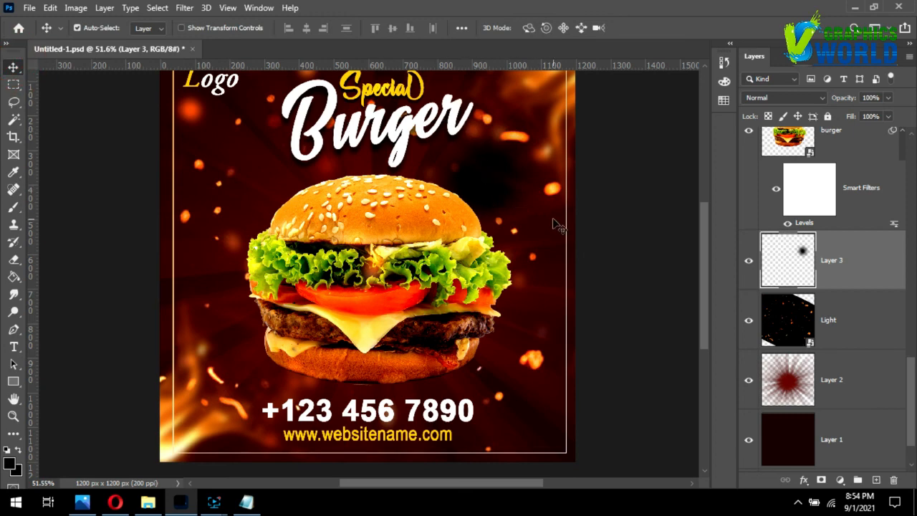
key(ctrl+t)
drag(532, 184, 517, 245)
drag(413, 393, 336, 419)
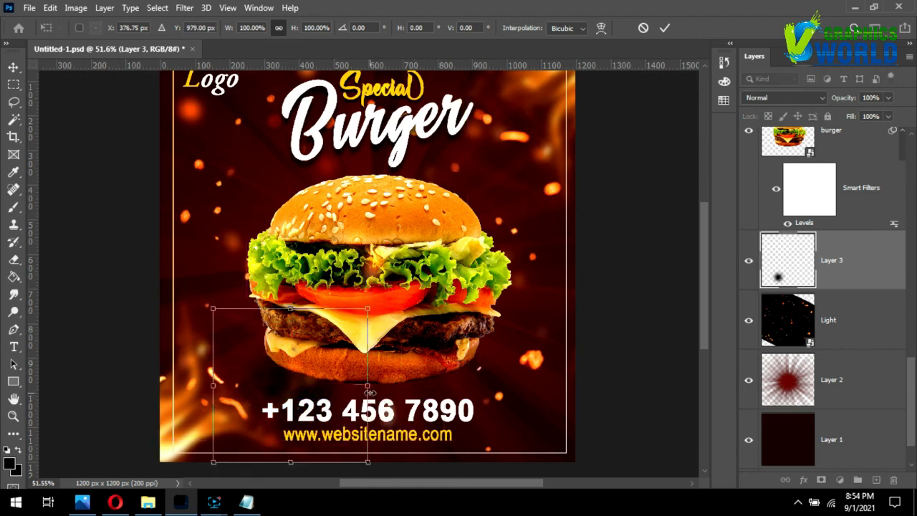
key(shift)
drag(403, 390, 631, 382)
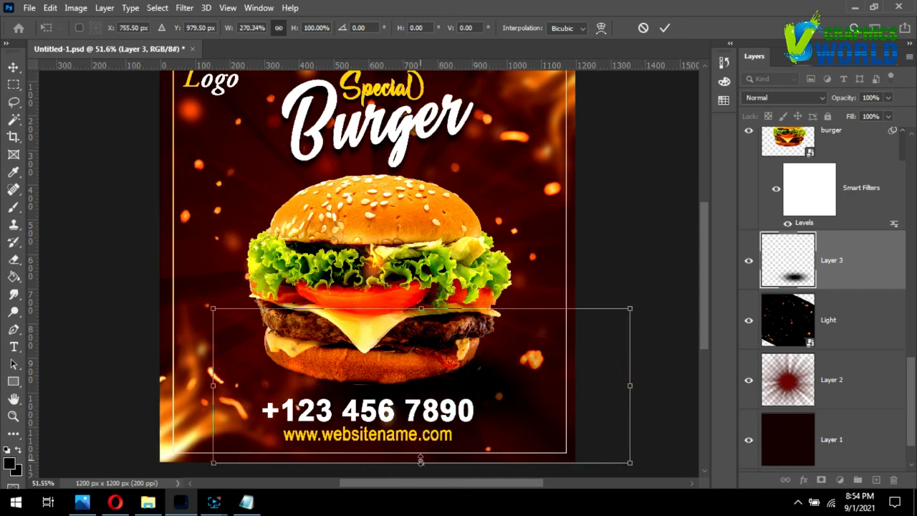
Flatten the shadow's height to 49.89%, position it centred beneath the bottom bun, nudge it slightly down and apply the transform.
drag(420, 461, 431, 385)
drag(511, 354, 452, 372)
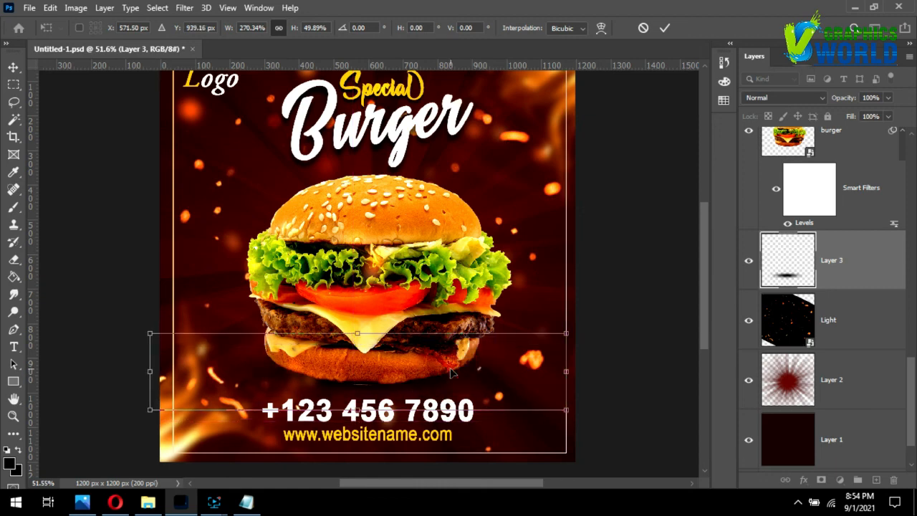
key(Down)
key(Down)
key(Return)
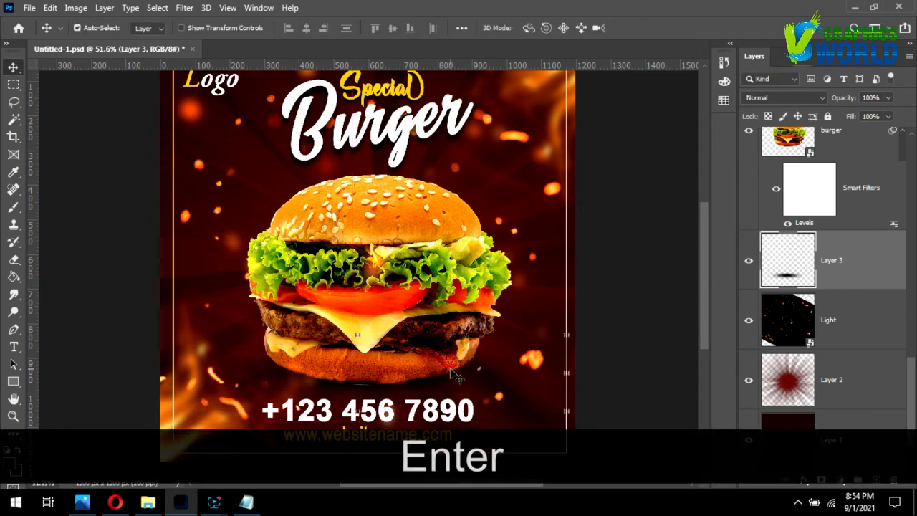